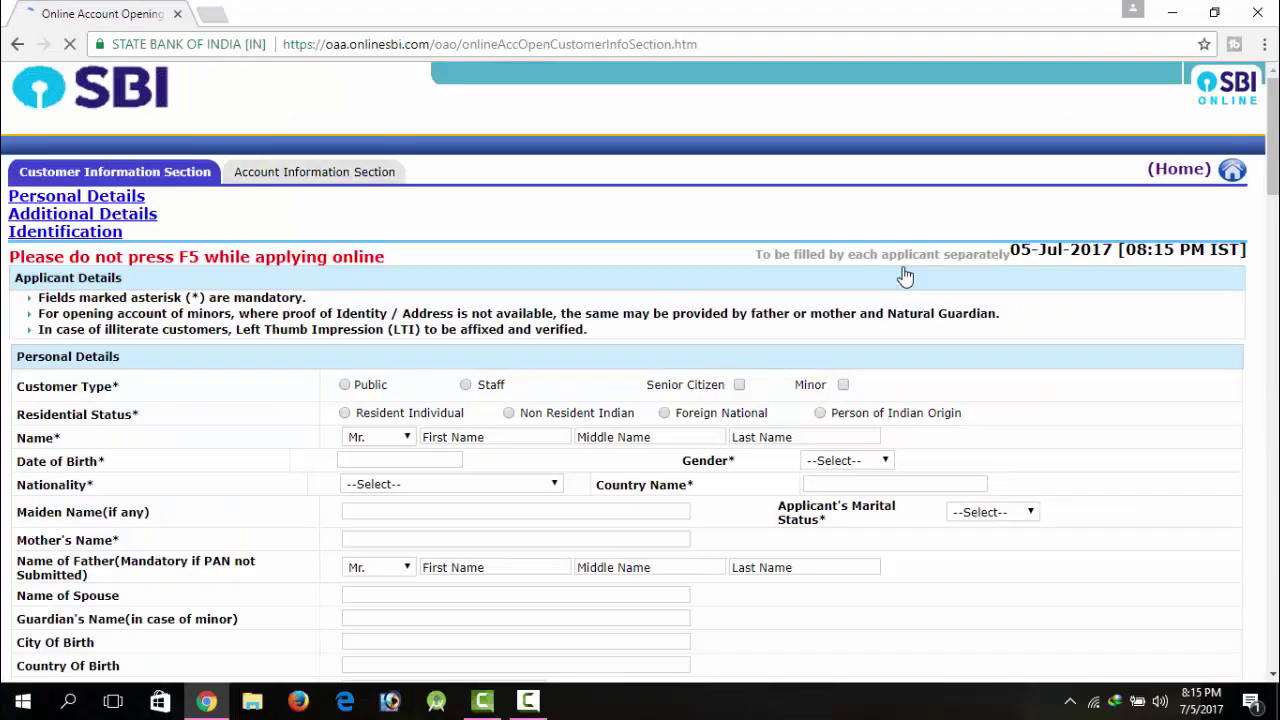
scroll(904, 274, down, 6)
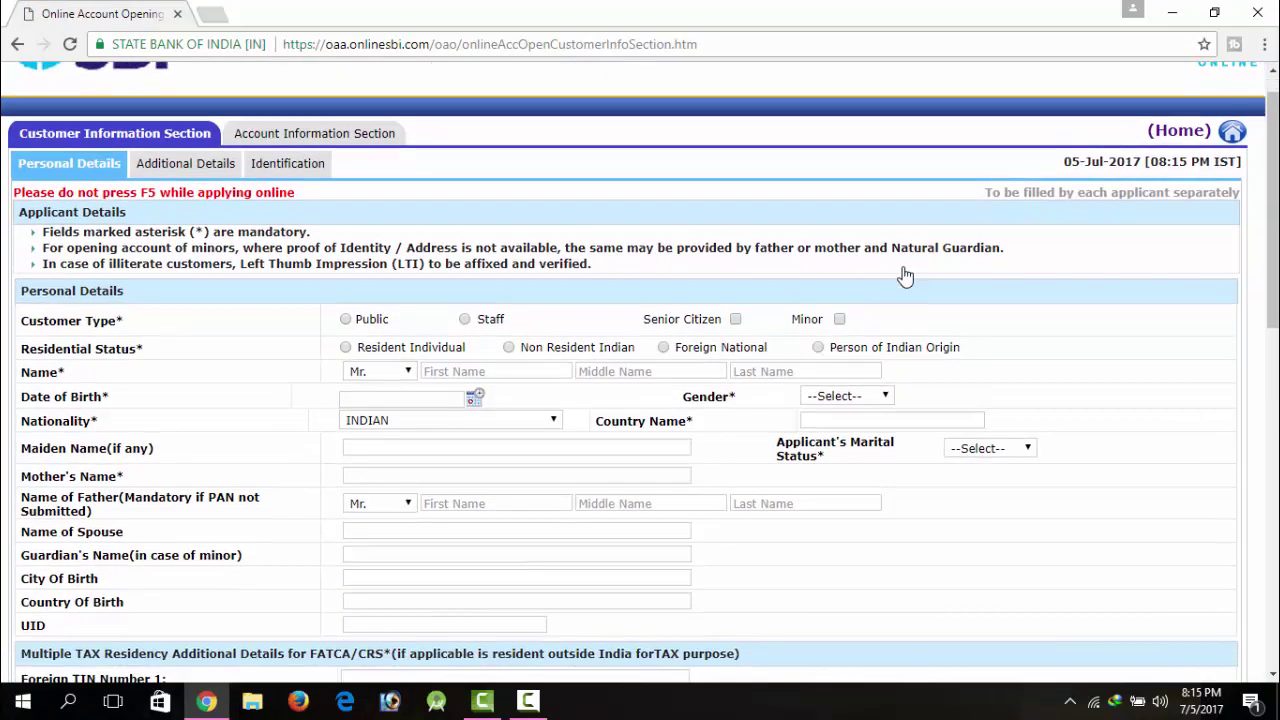
scroll(905, 275, down, 3)
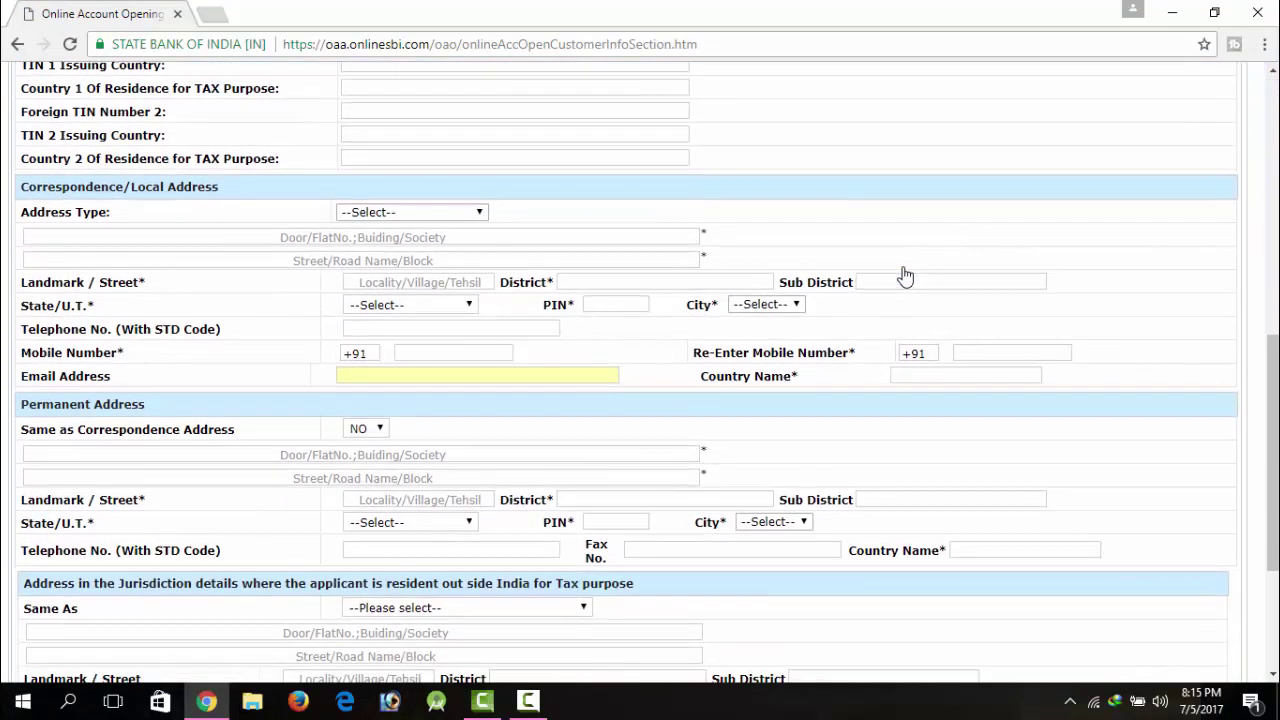
scroll(905, 275, up, 10)
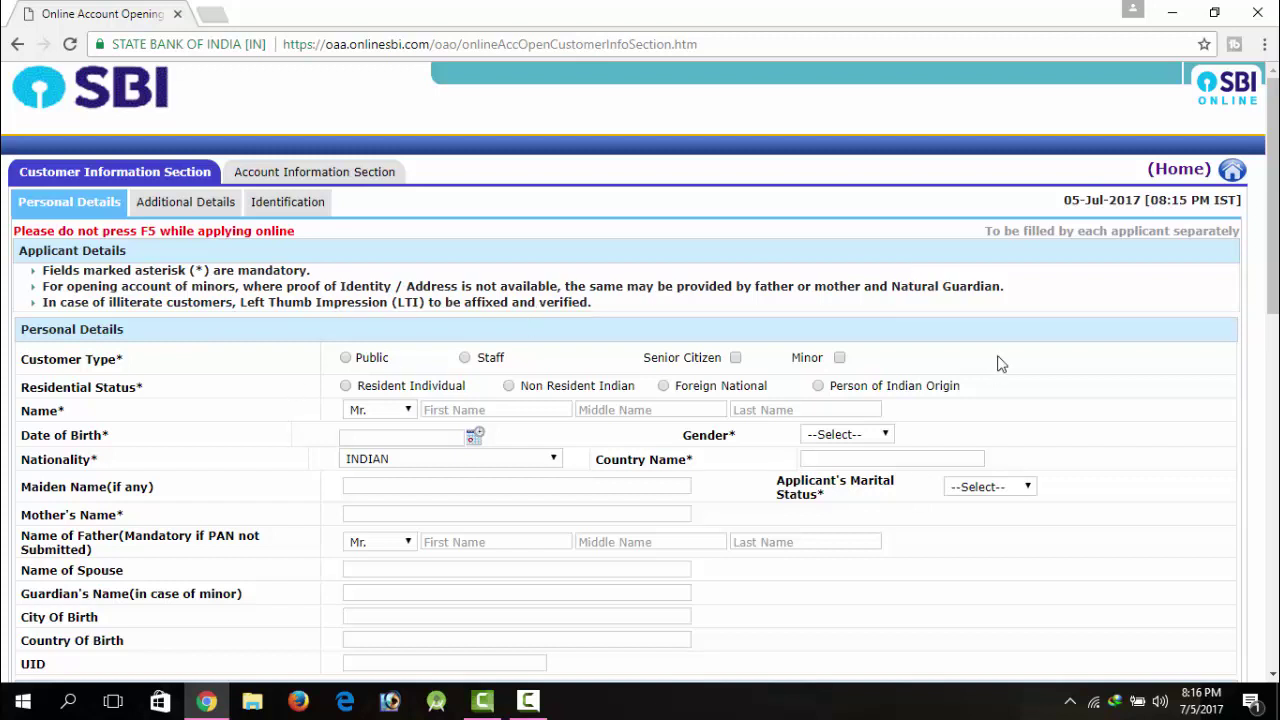
drag(1273, 200, 1273, 250)
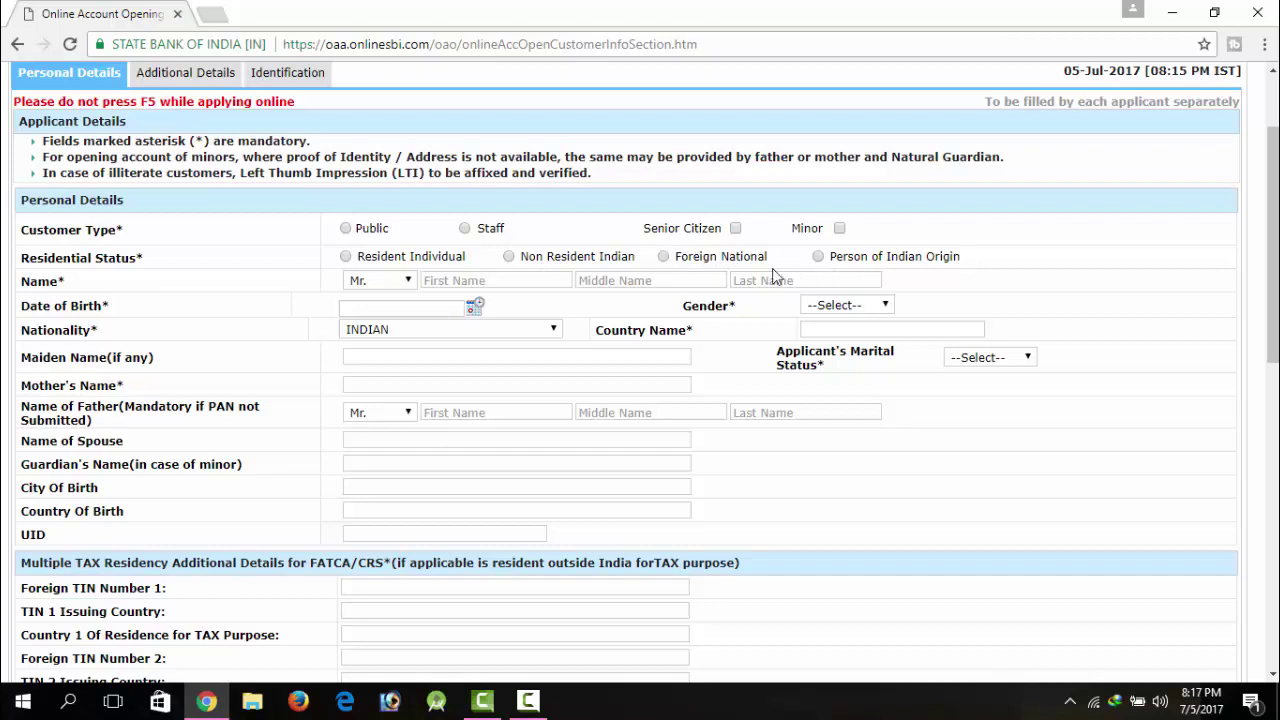
Step: Enter the applicant's first name in the Name field
click(480, 283)
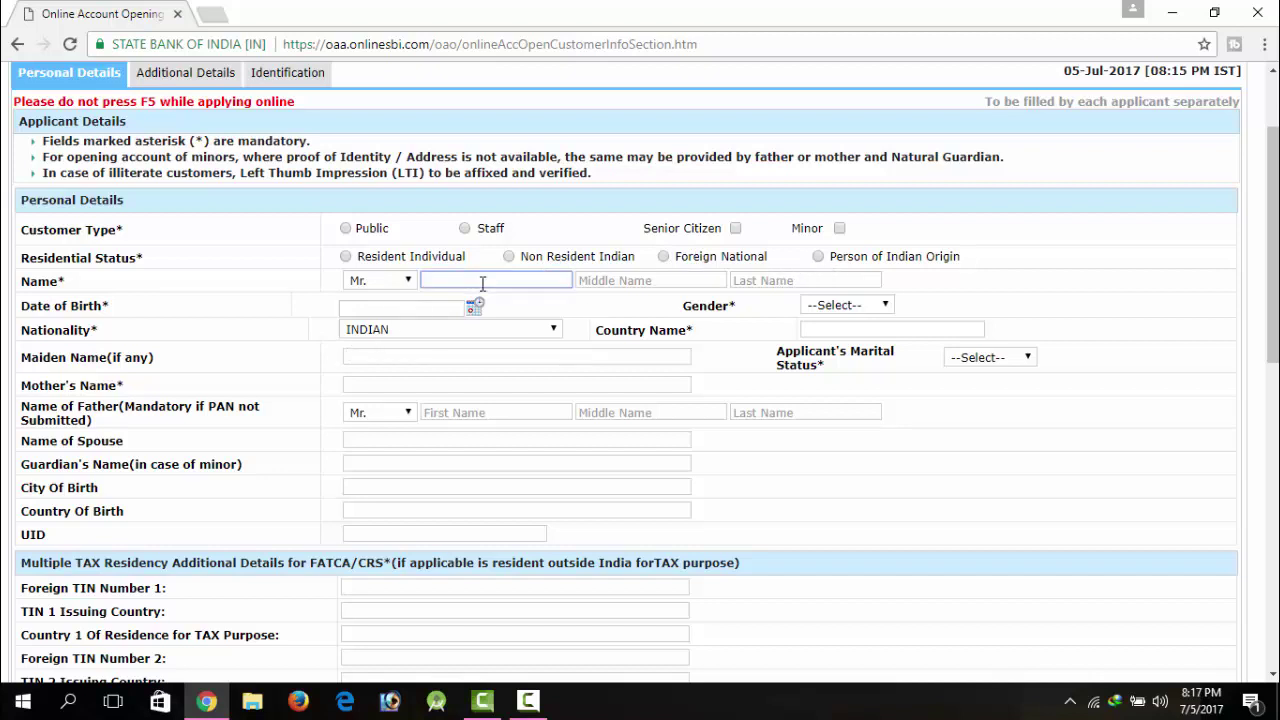
text(FARIJUL)
click(668, 284)
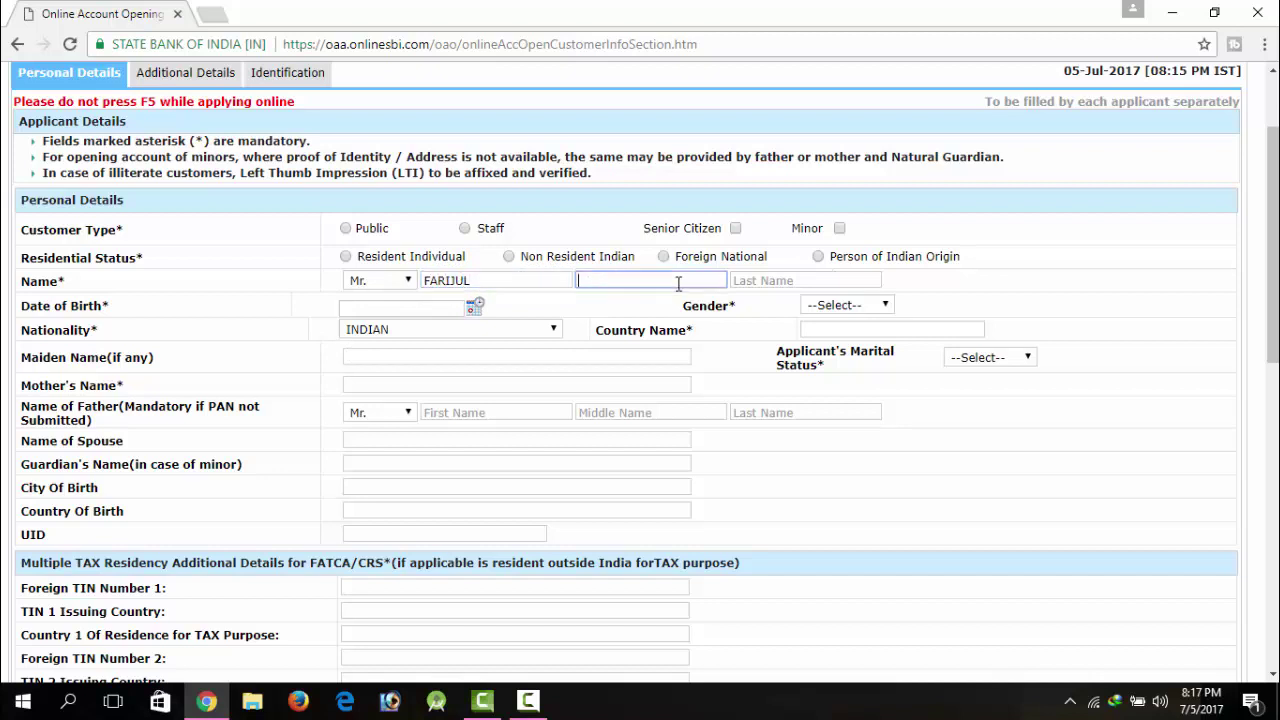
click(782, 279)
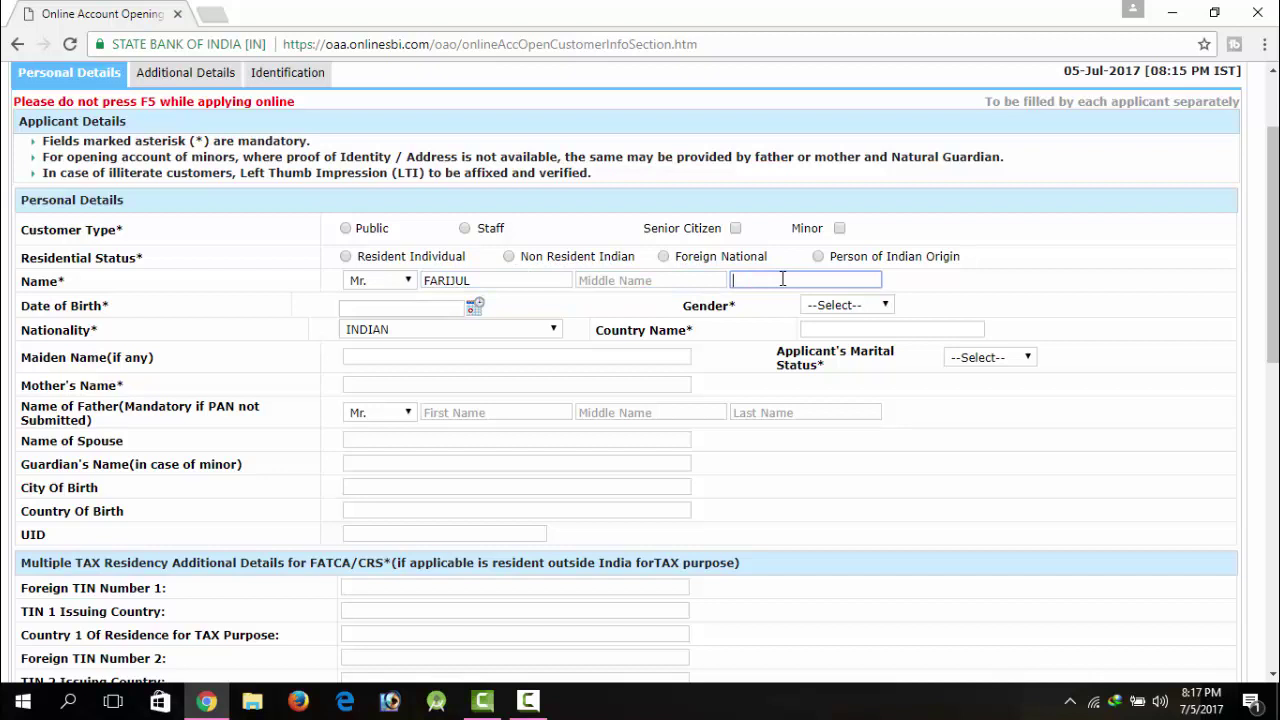
click(474, 309)
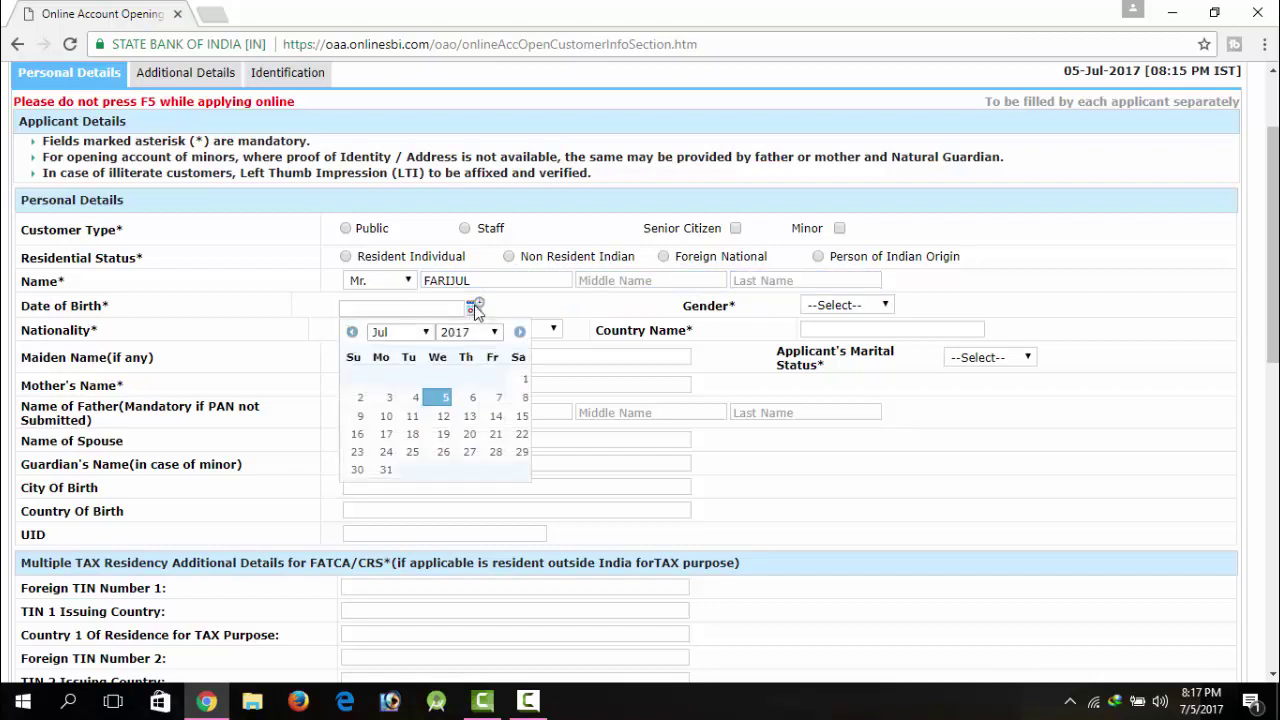
click(469, 332)
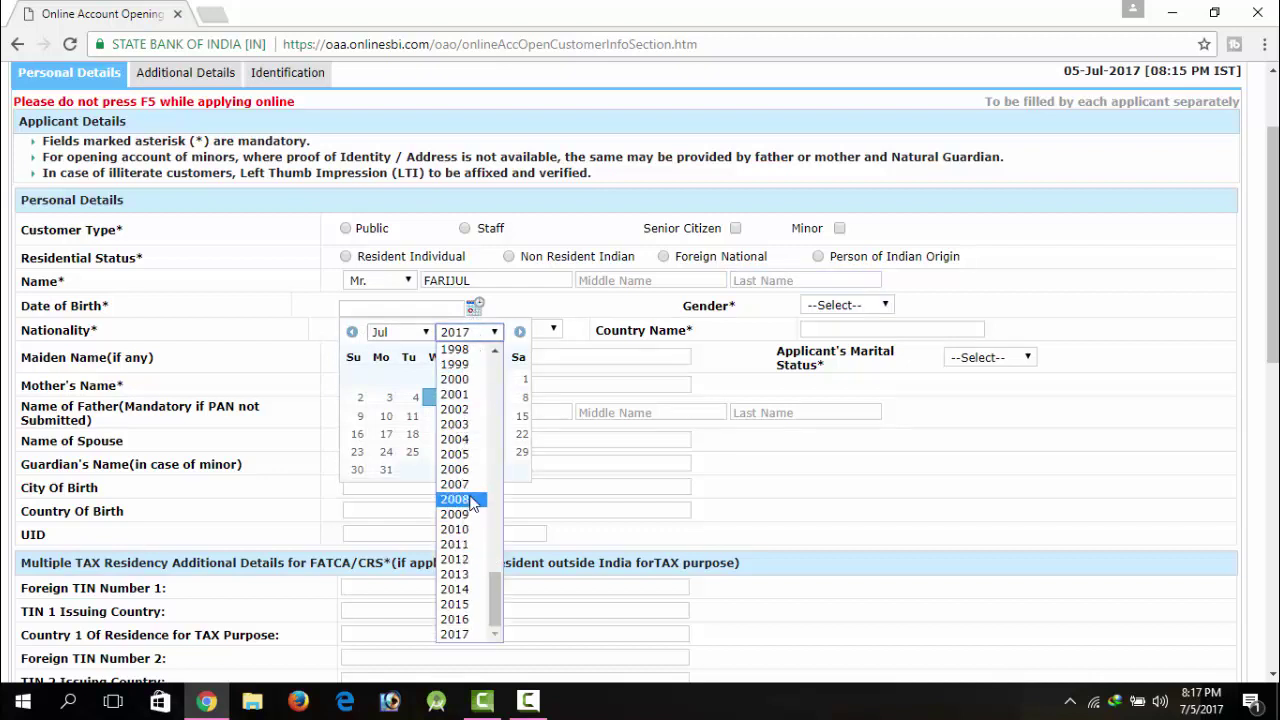
key(Up)
key(Up)
key(Up)
key(Up)
key(Up)
key(Up)
key(Up)
key(Up)
key(Up)
key(Up)
key(Up)
key(Down)
key(Down)
key(Down)
key(Down)
key(Down)
key(Down)
key(Down)
key(Down)
key(Down)
key(Up)
key(Up)
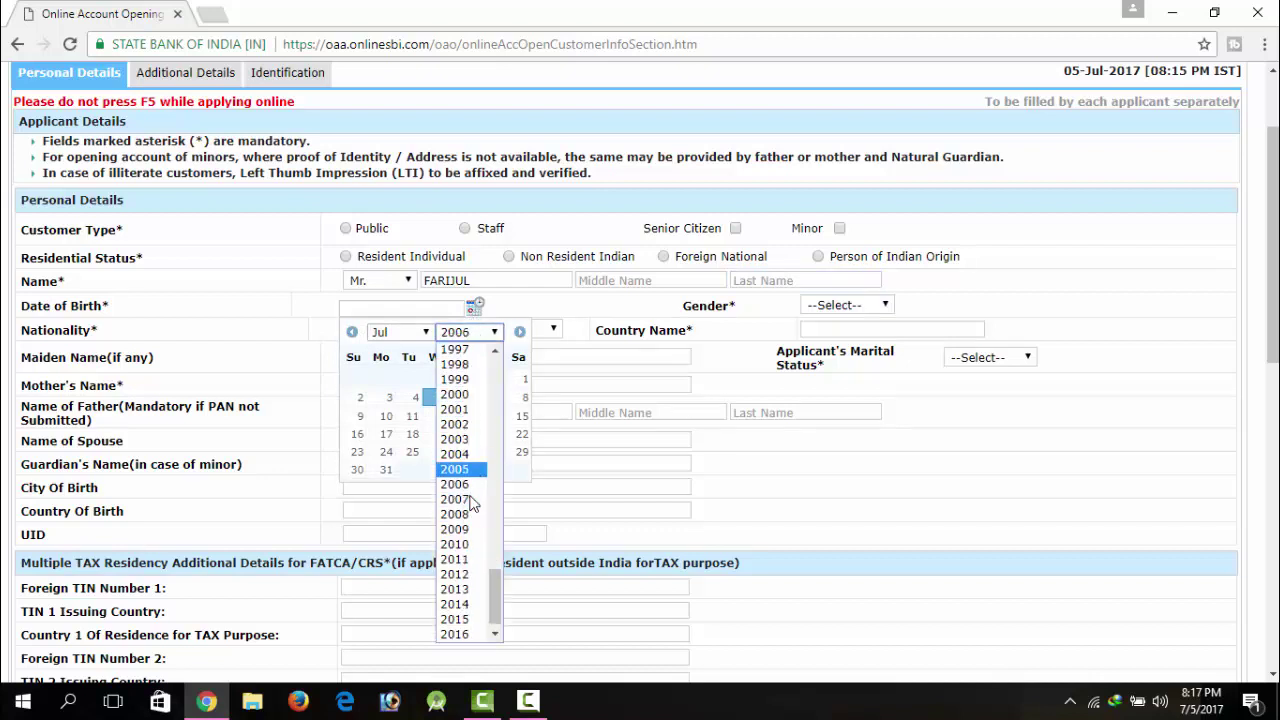
key(Up)
key(Up)
key(Up)
key(Up)
key(Up)
key(Up)
key(Down)
key(Down)
key(Down)
key(Down)
key(Up)
key(Up)
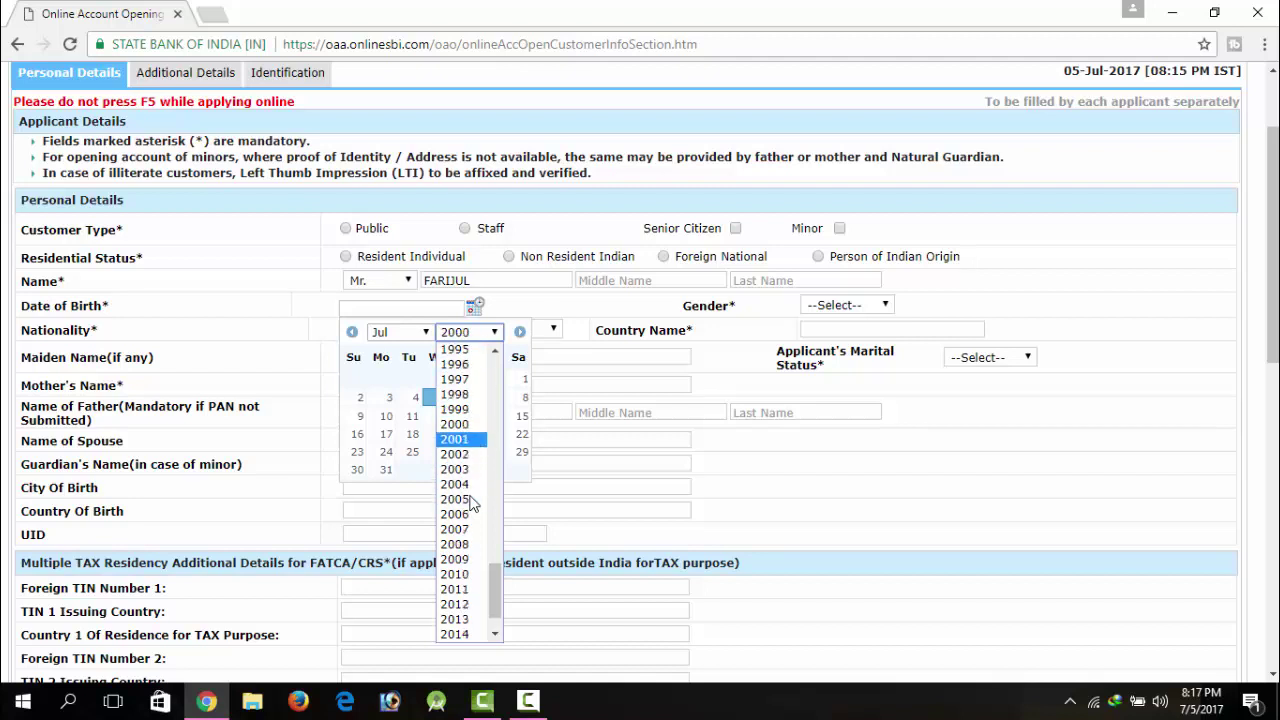
key(Up)
key(Up)
key(Up)
key(Up)
key(Up)
key(Up)
key(Down)
key(Down)
key(Down)
key(Down)
key(Down)
key(Down)
key(Down)
key(Up)
key(Up)
key(Up)
key(Up)
key(Up)
key(Up)
key(Up)
key(Up)
key(Return)
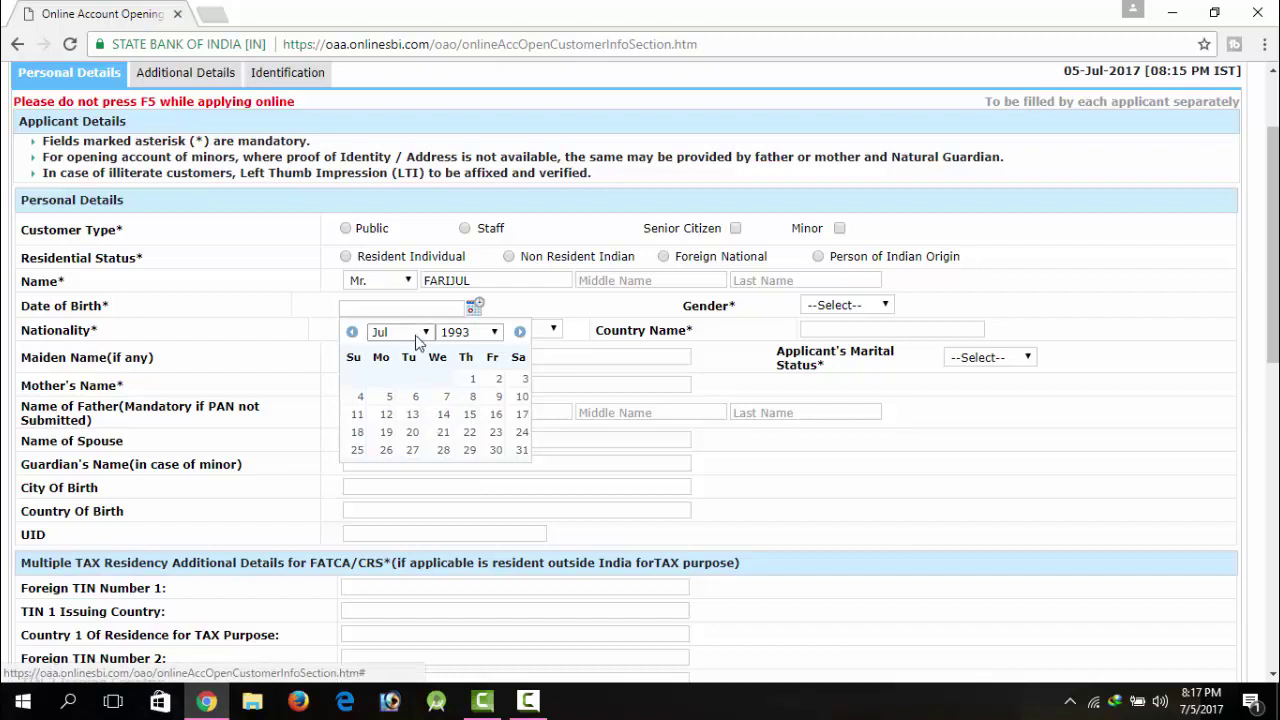
click(418, 333)
click(392, 364)
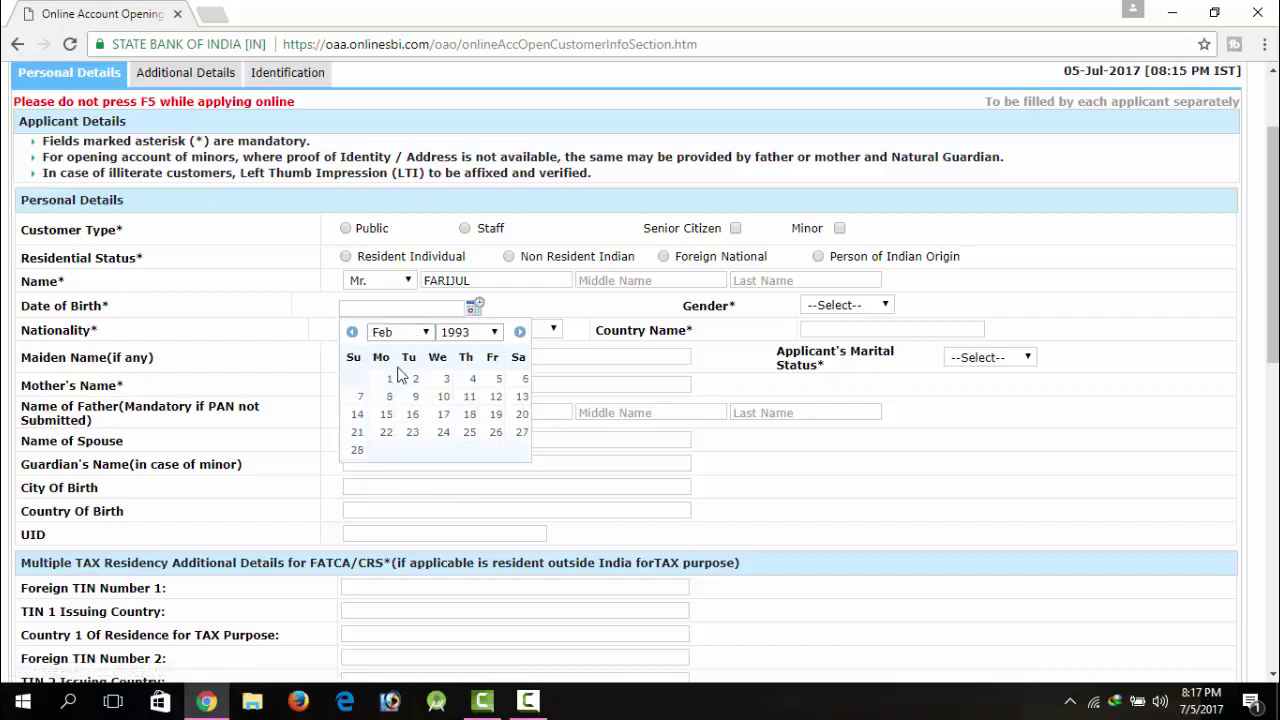
click(410, 383)
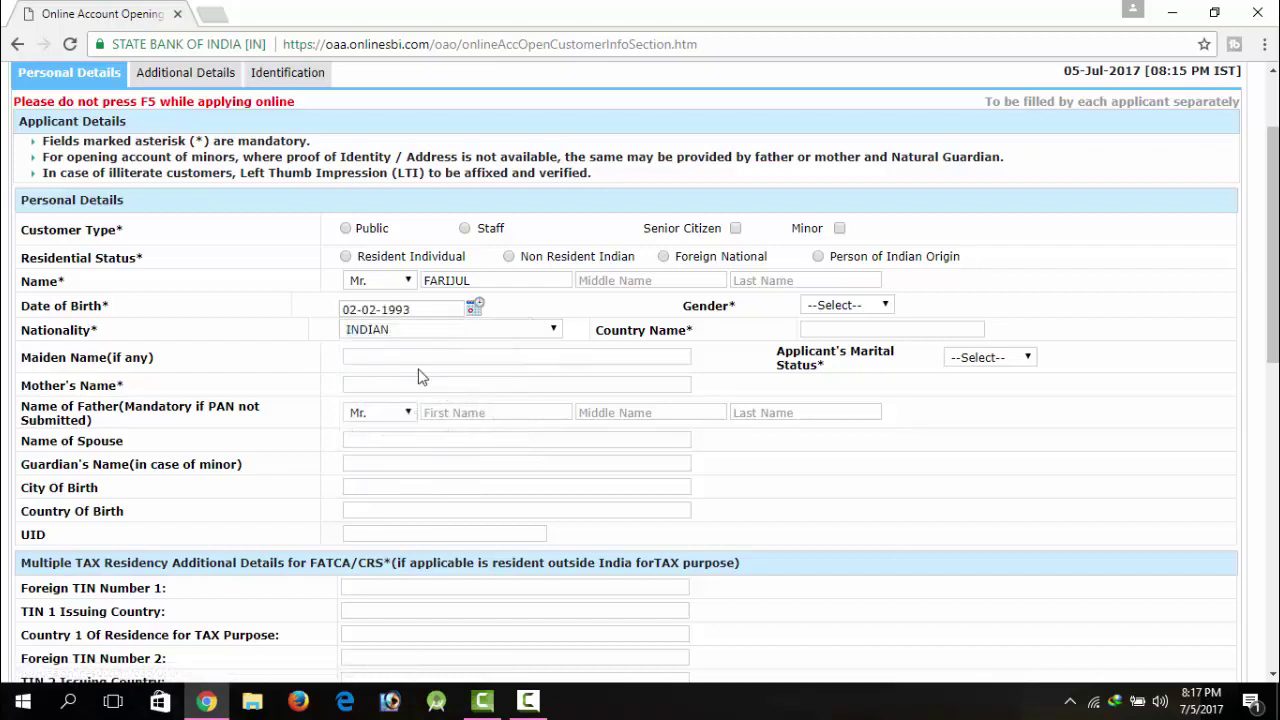
click(815, 328)
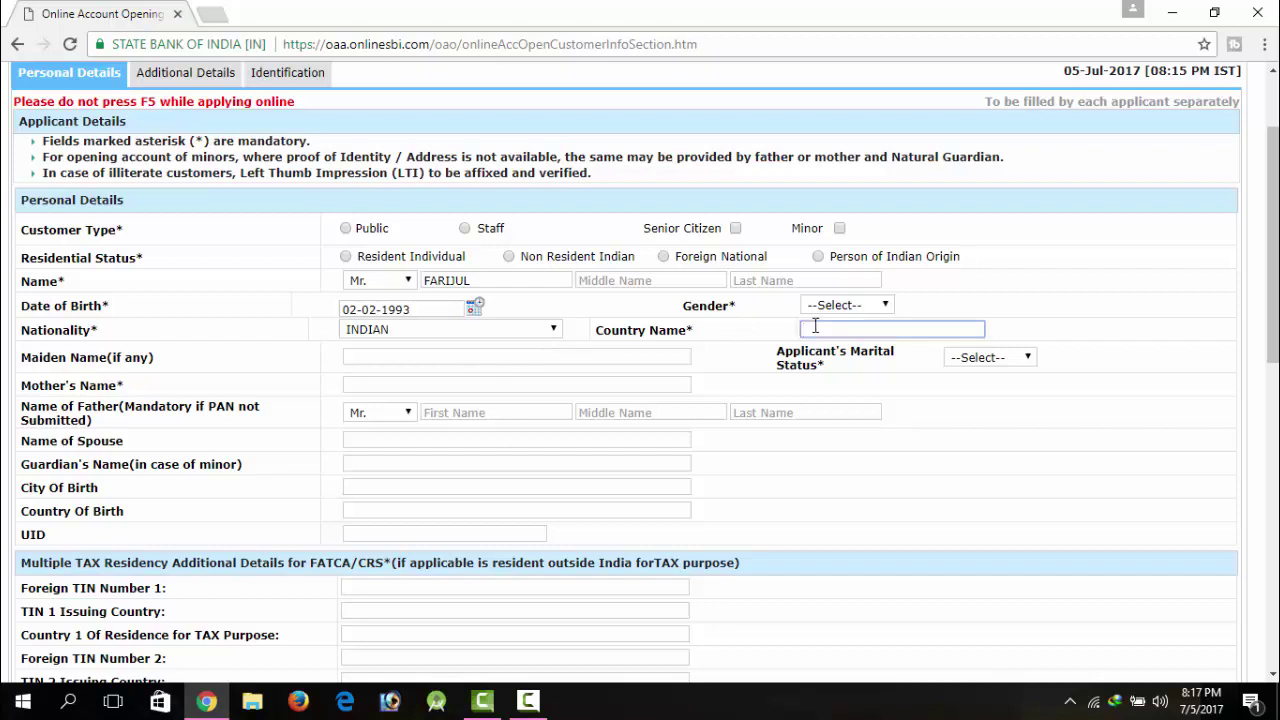
Step: Enter country INDIA and set the marital status to Single
text(INDIA)
click(401, 352)
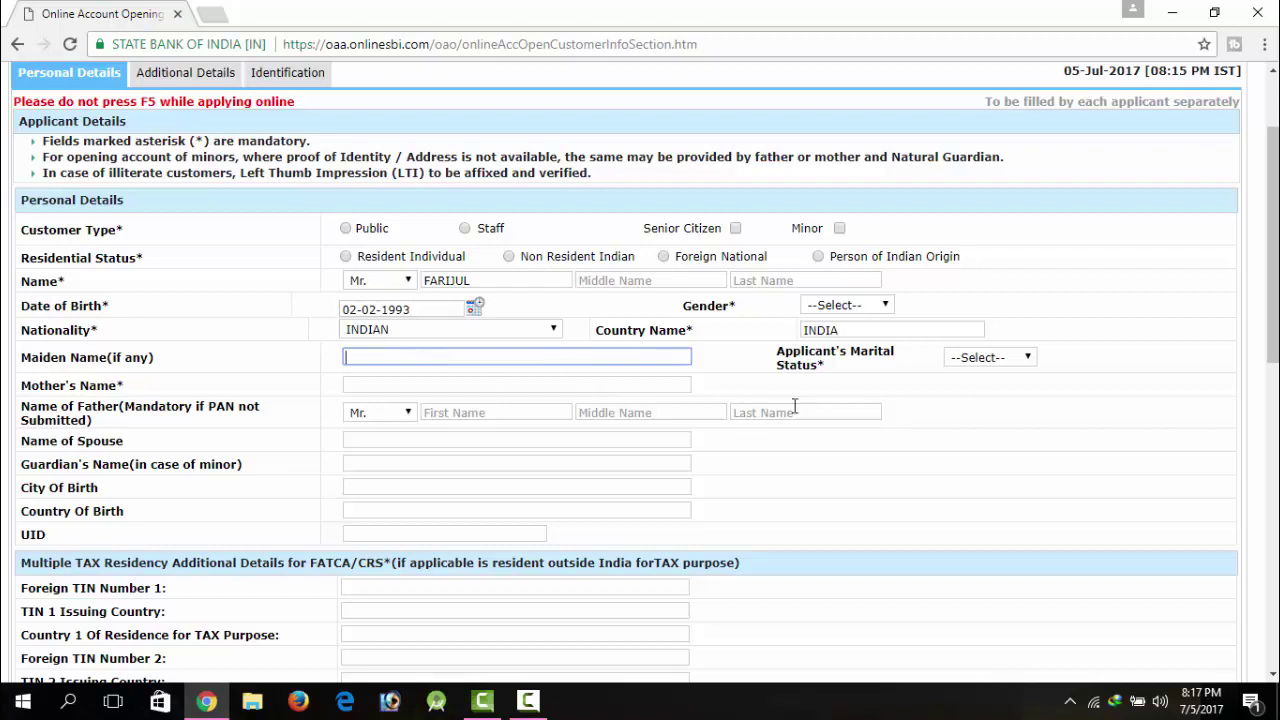
click(978, 360)
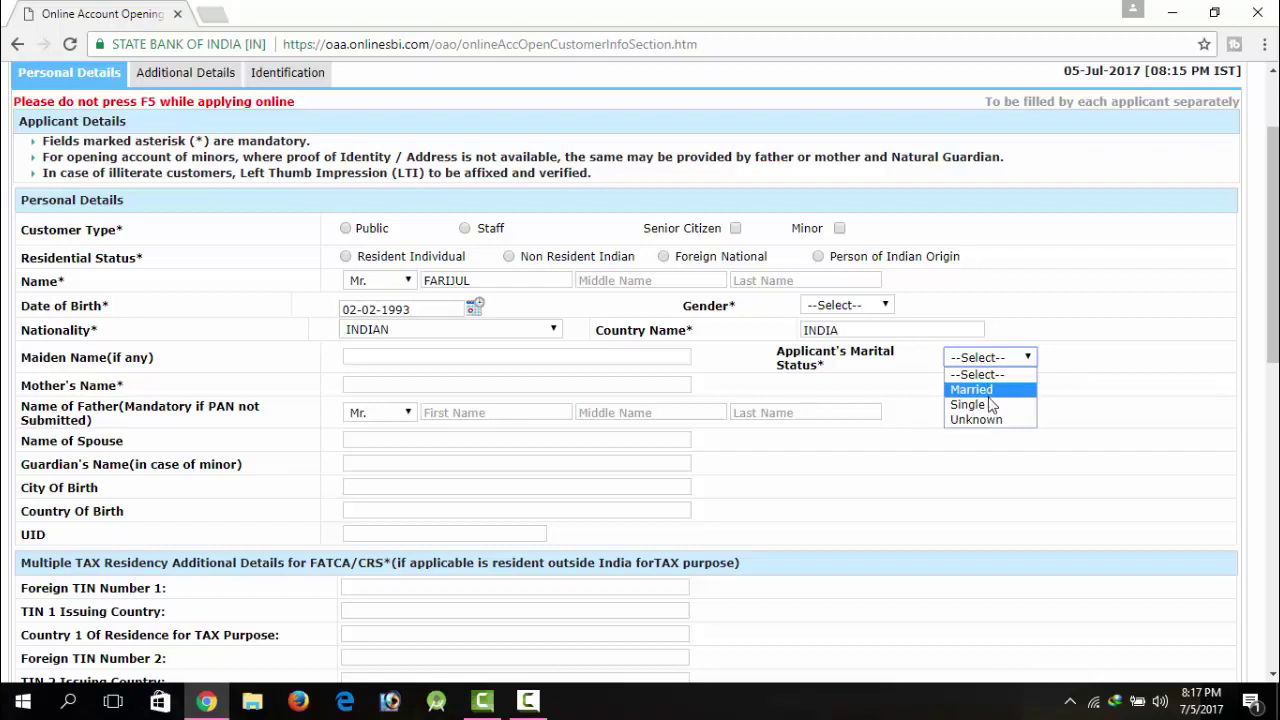
click(975, 404)
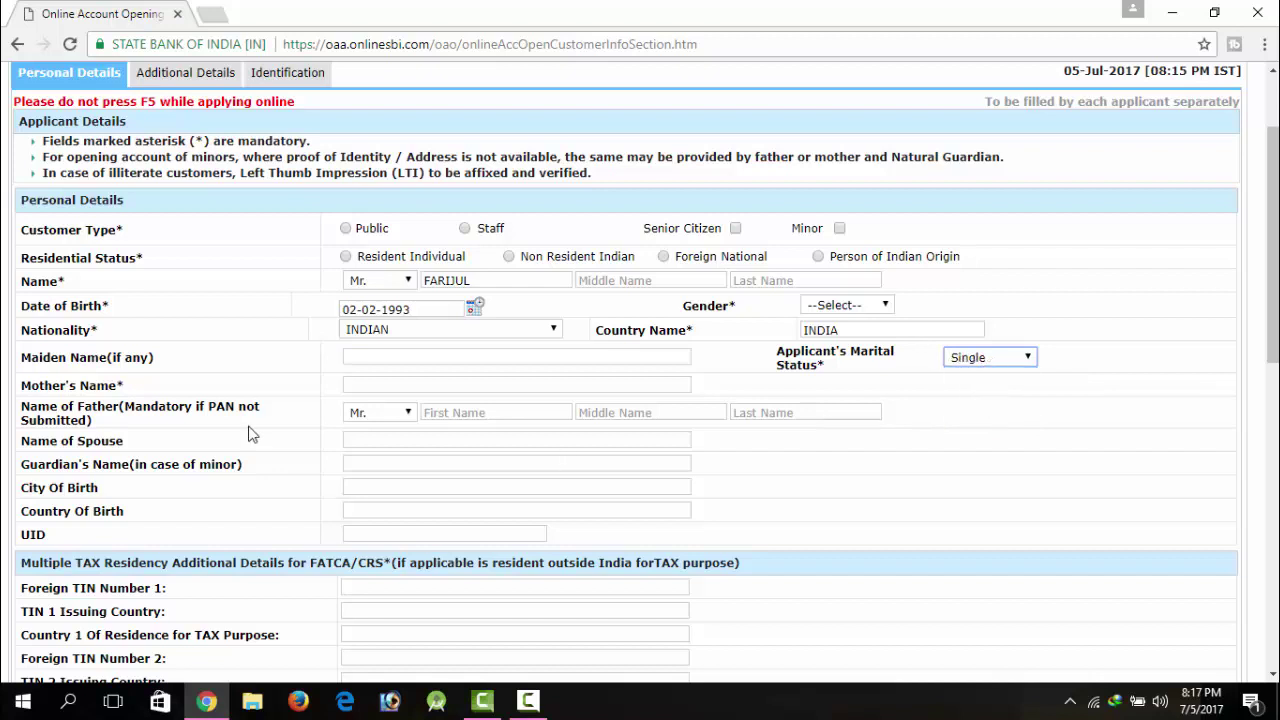
Step: Fill in the mother's name, and the father's first and last name with title Mr
click(400, 384)
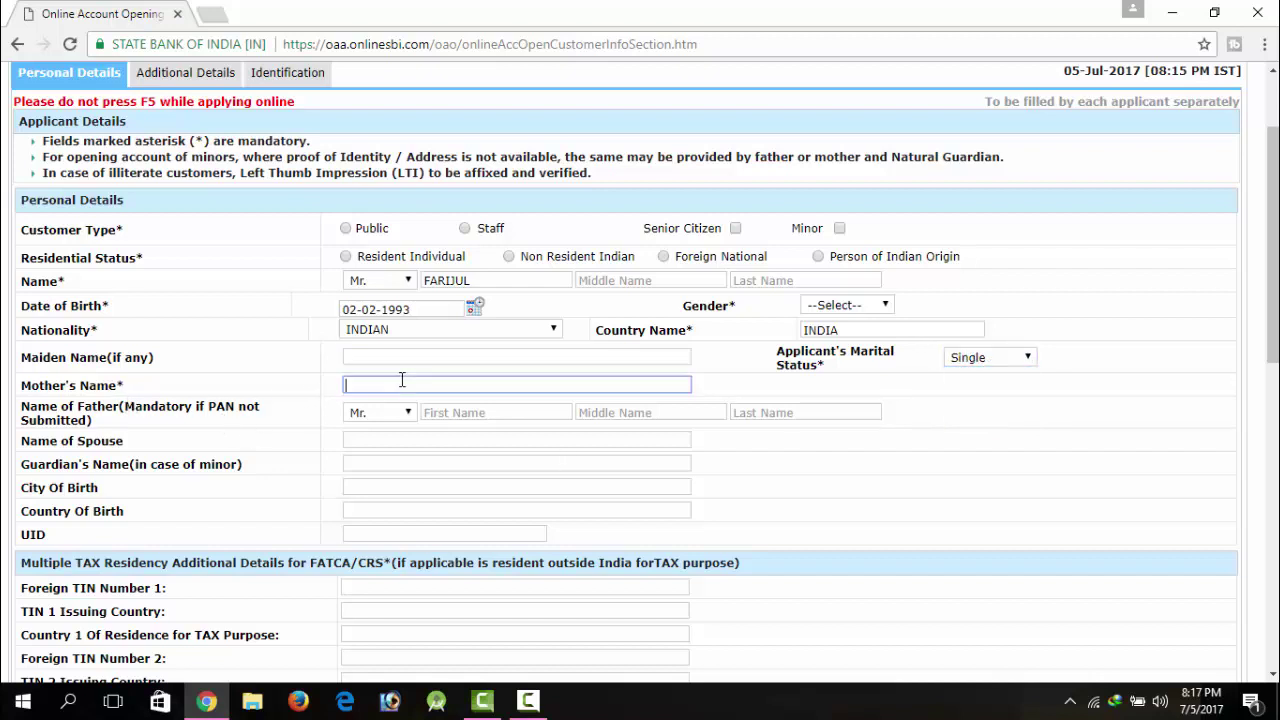
click(390, 413)
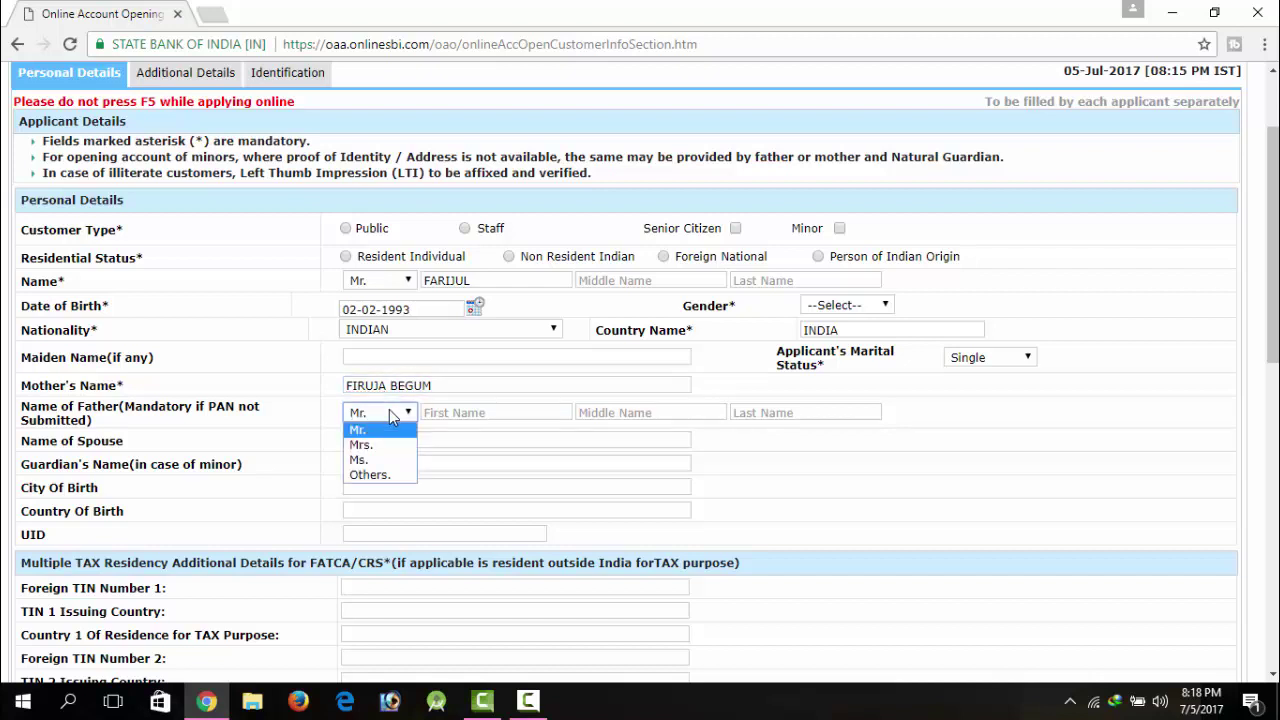
click(390, 413)
click(495, 413)
key(Tab)
key(Tab)
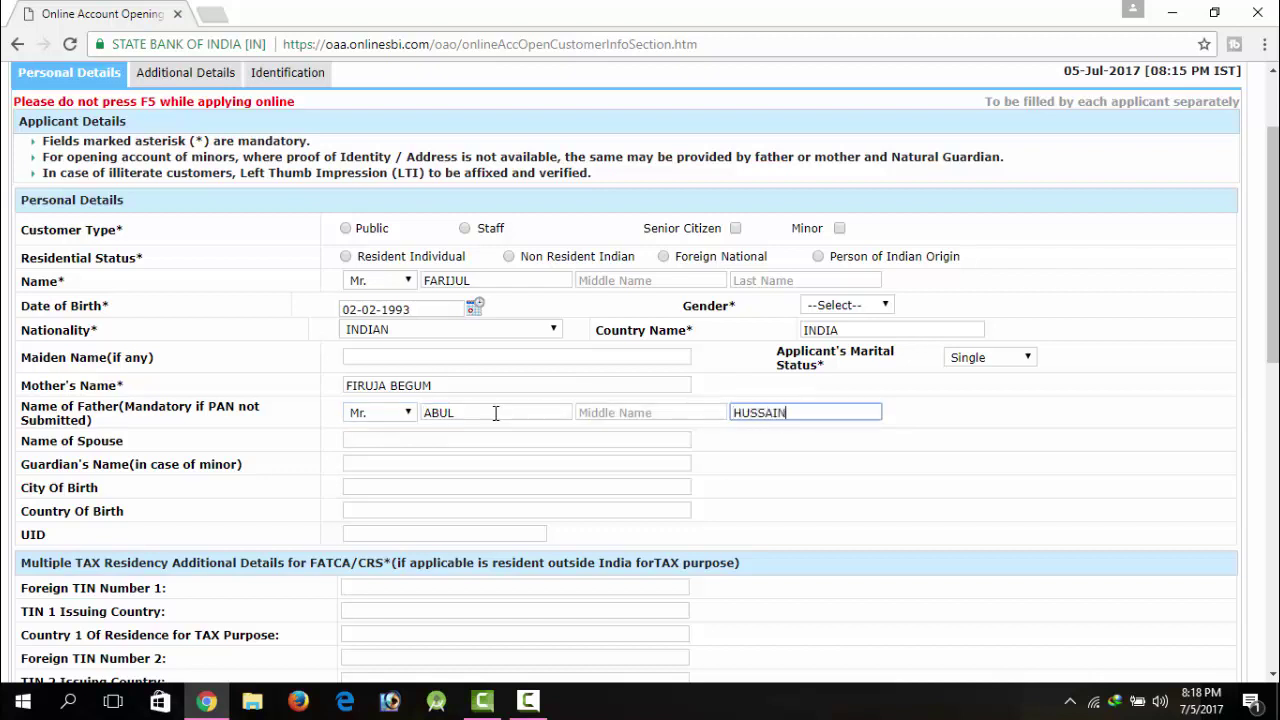
Step: Leave spouse and guardian blank; set city of birth GUWAHATI and country of birth INDIA
click(367, 445)
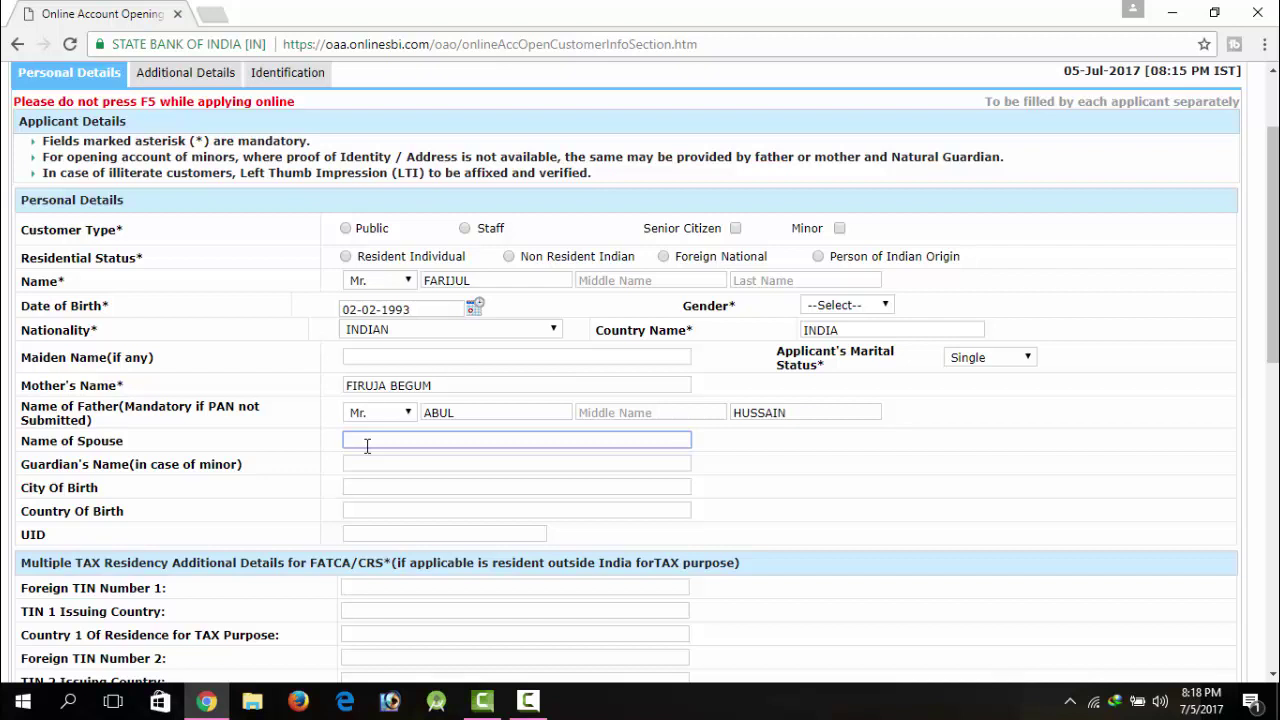
click(315, 440)
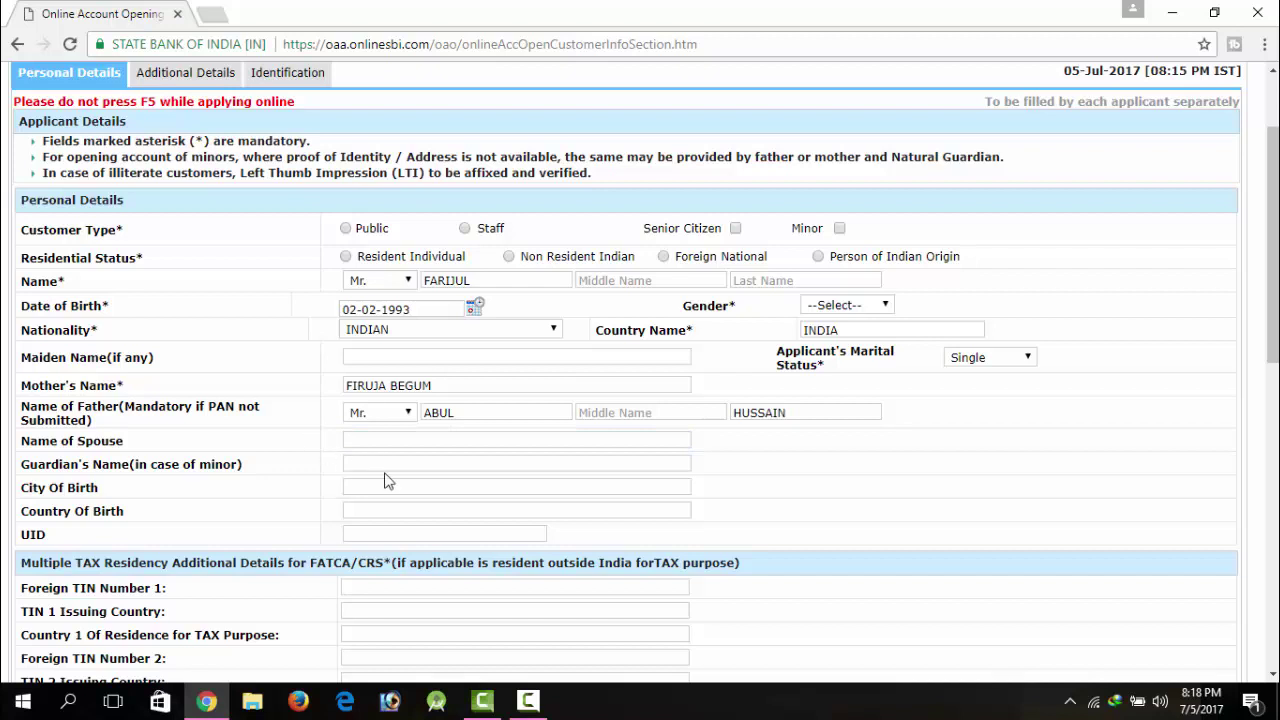
click(418, 463)
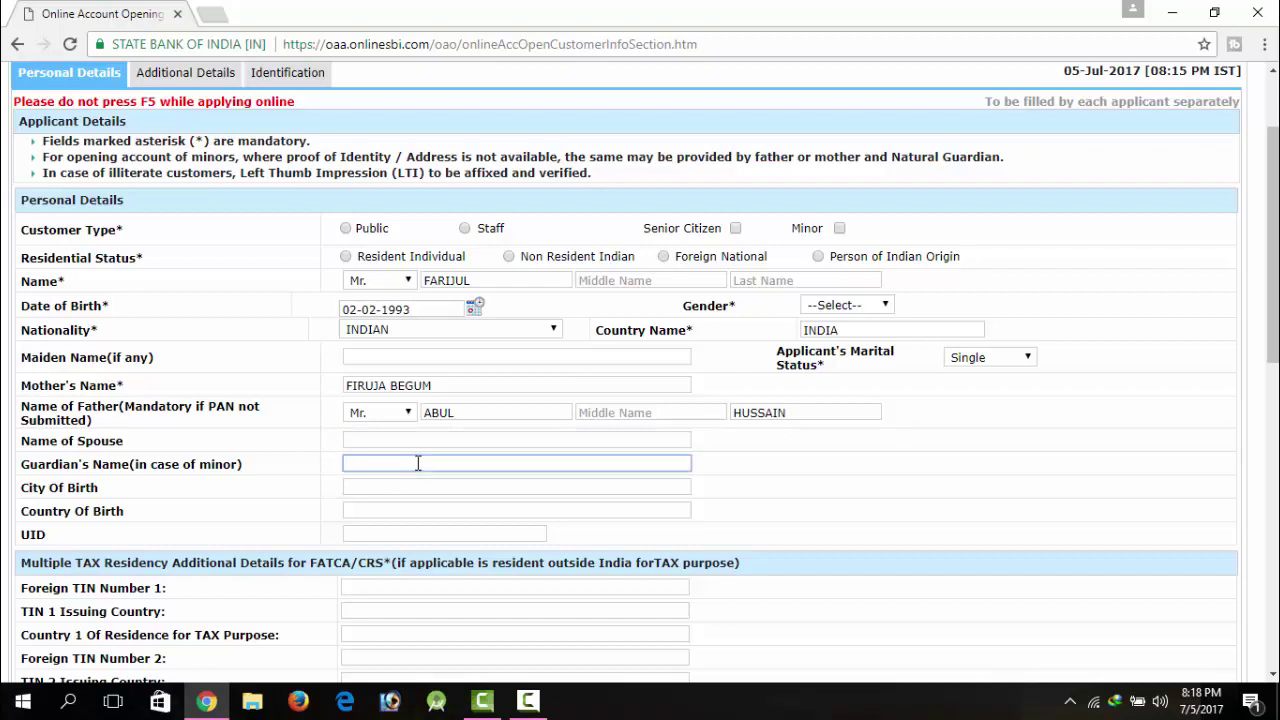
click(311, 467)
click(378, 467)
click(390, 486)
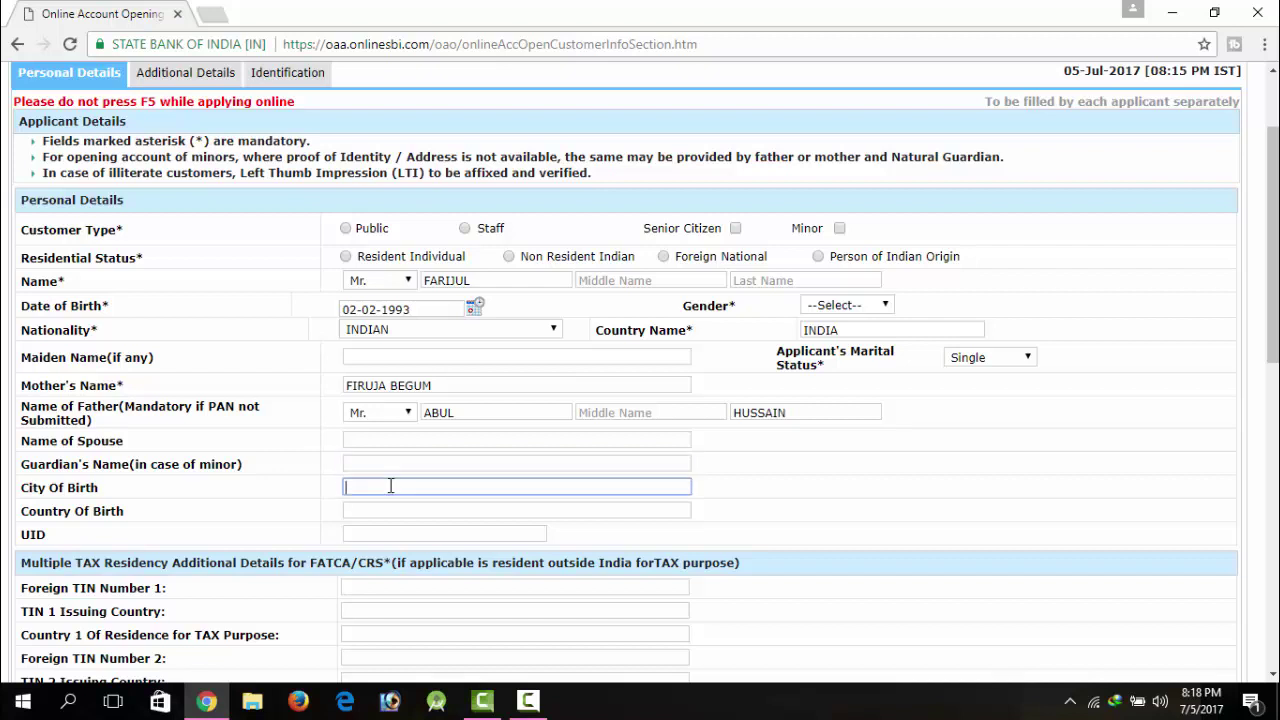
text(GUWAHATI)
click(309, 517)
click(412, 509)
text(INF)
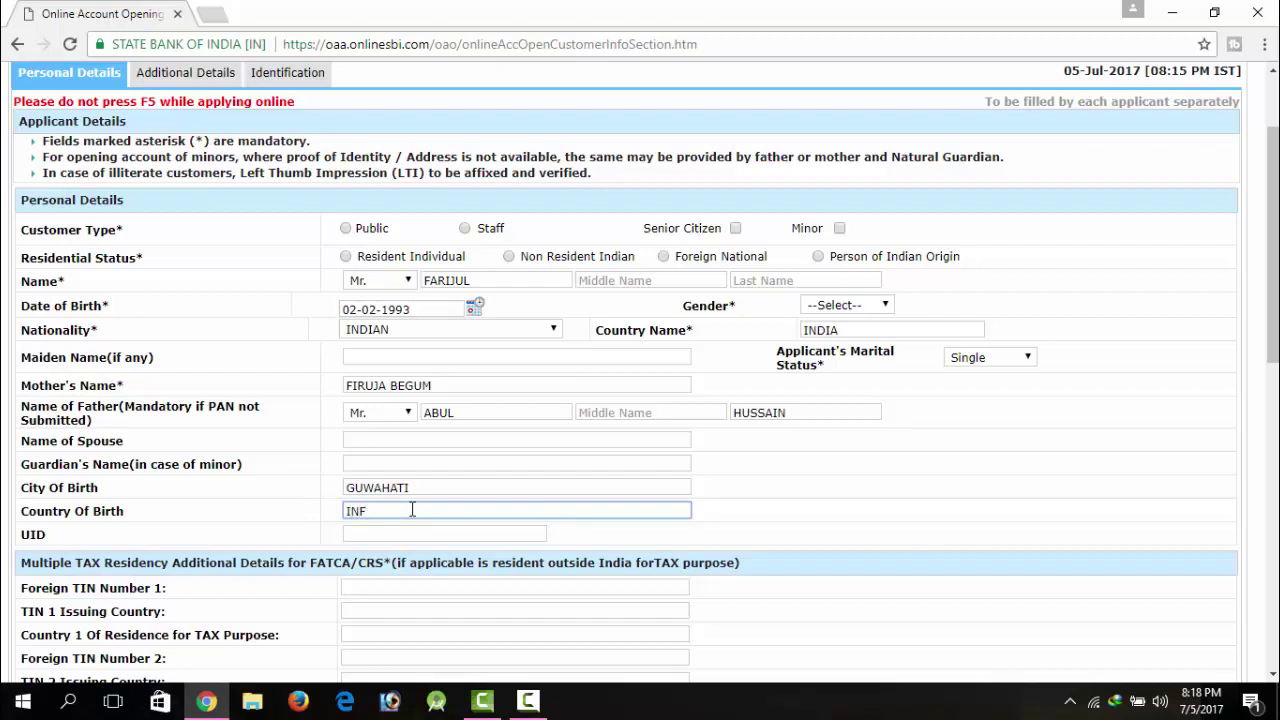
text(DIA)
click(413, 534)
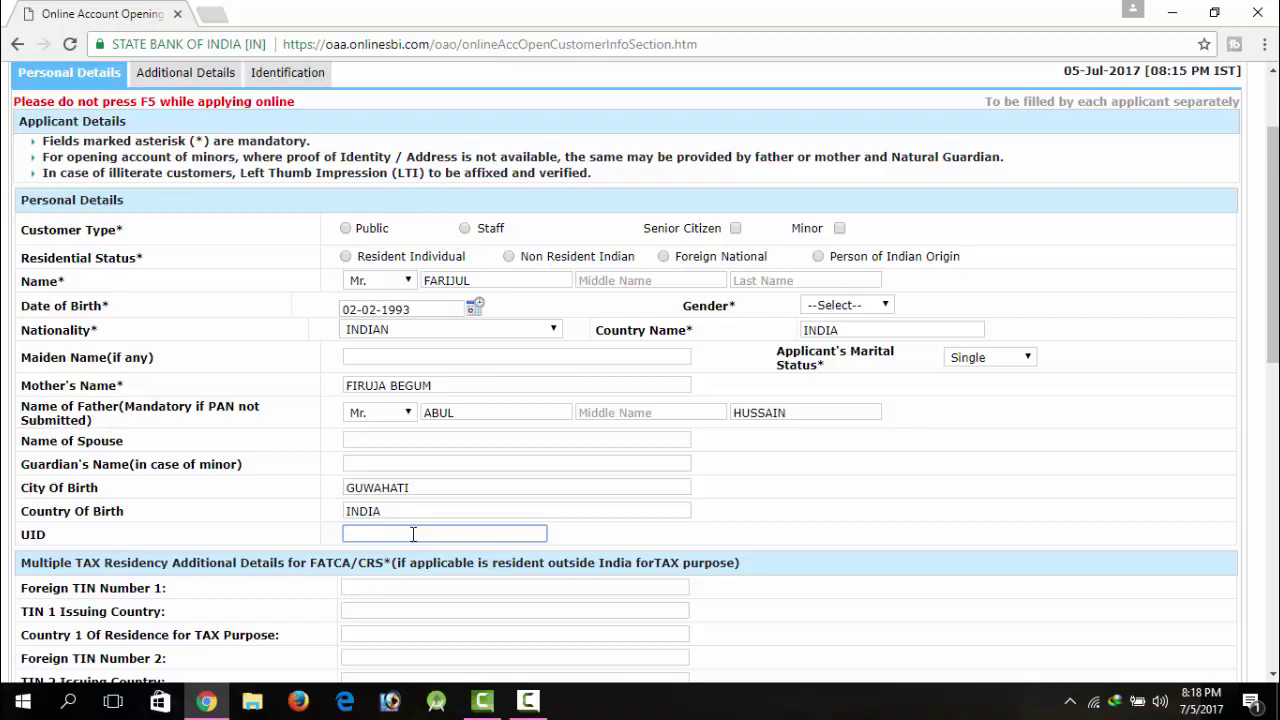
Step: Leave the UID blank and open the correspondence Address Type list
drag(1273, 280, 1273, 360)
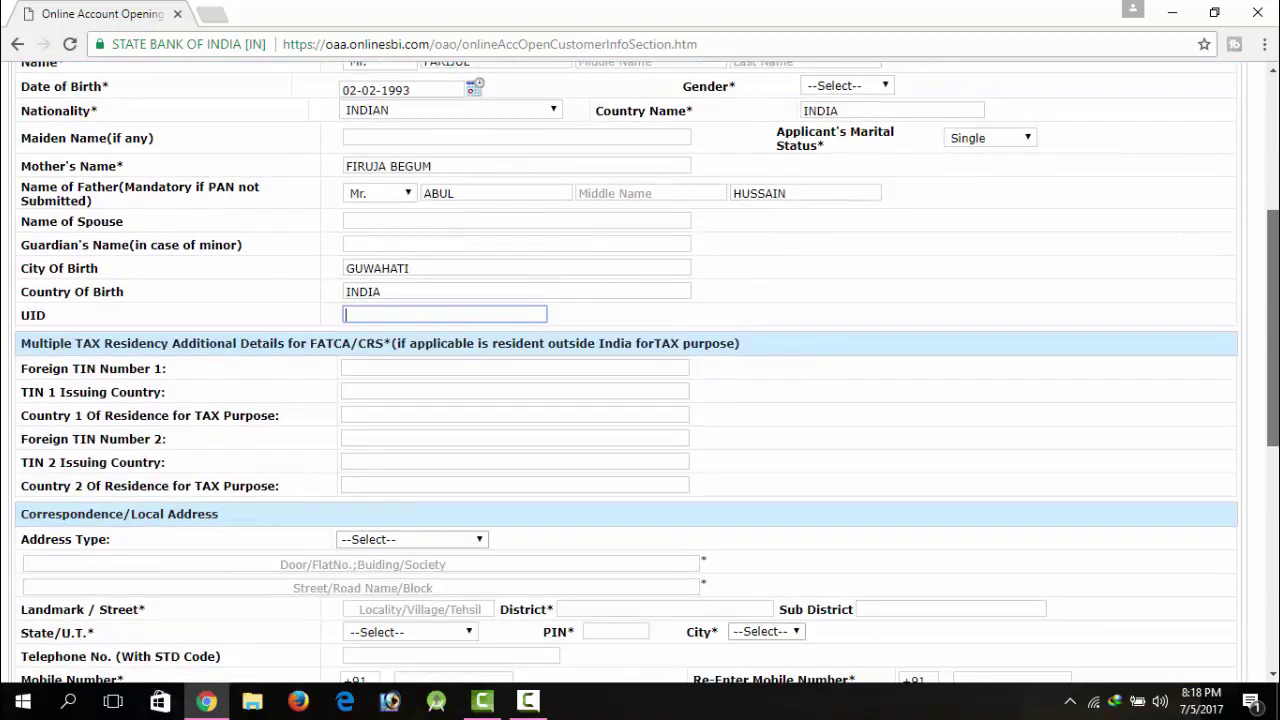
click(578, 326)
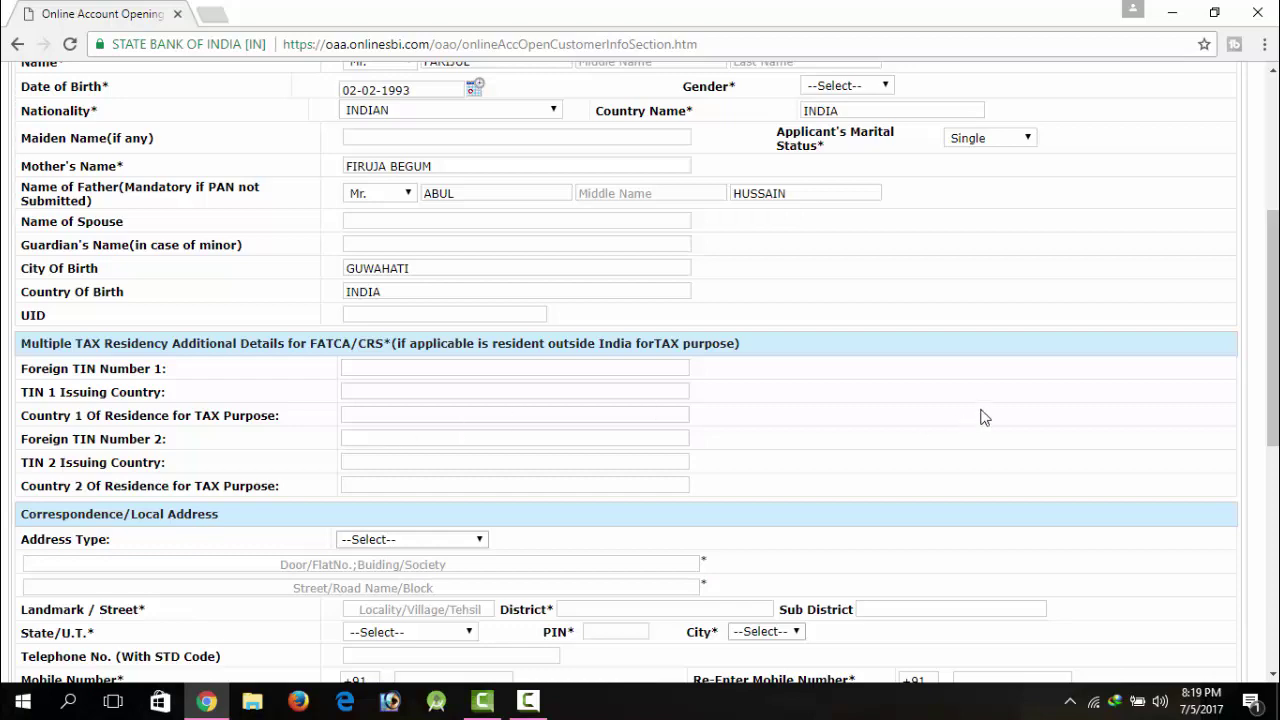
drag(1277, 396, 1277, 472)
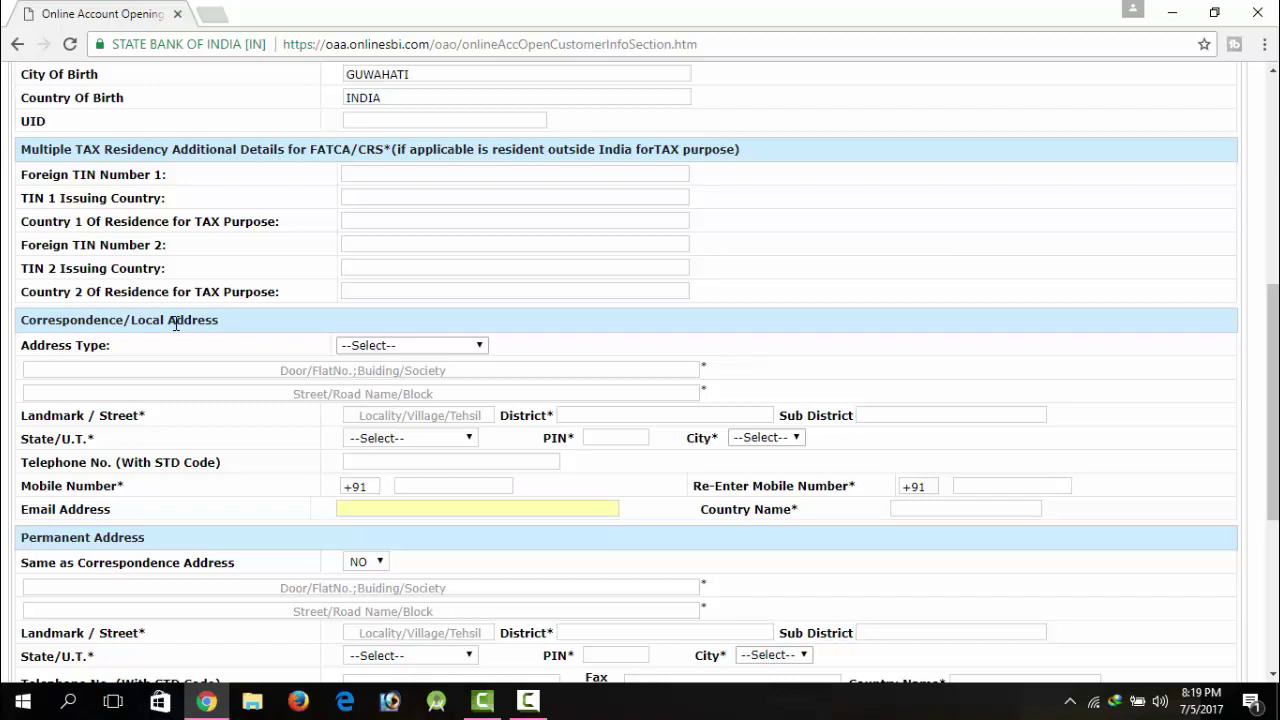
click(350, 346)
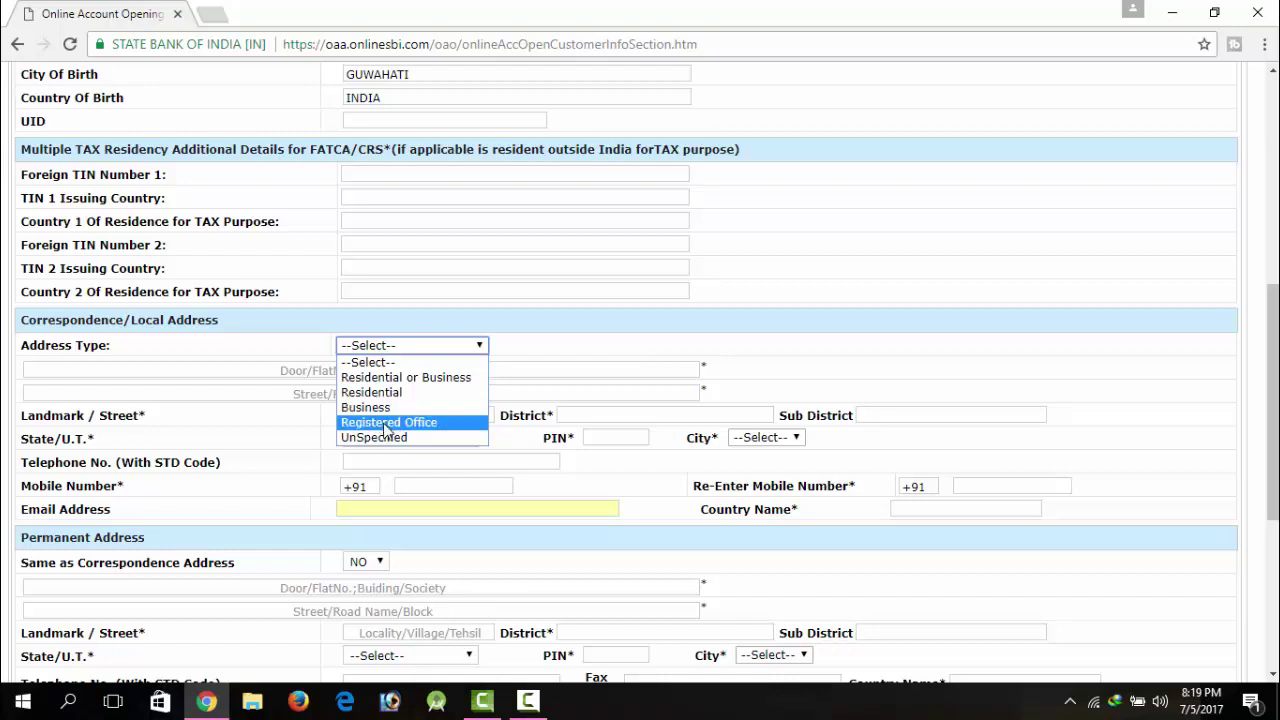
Step: Choose Residential address type and fill in street, locality, district and sub-district
click(380, 393)
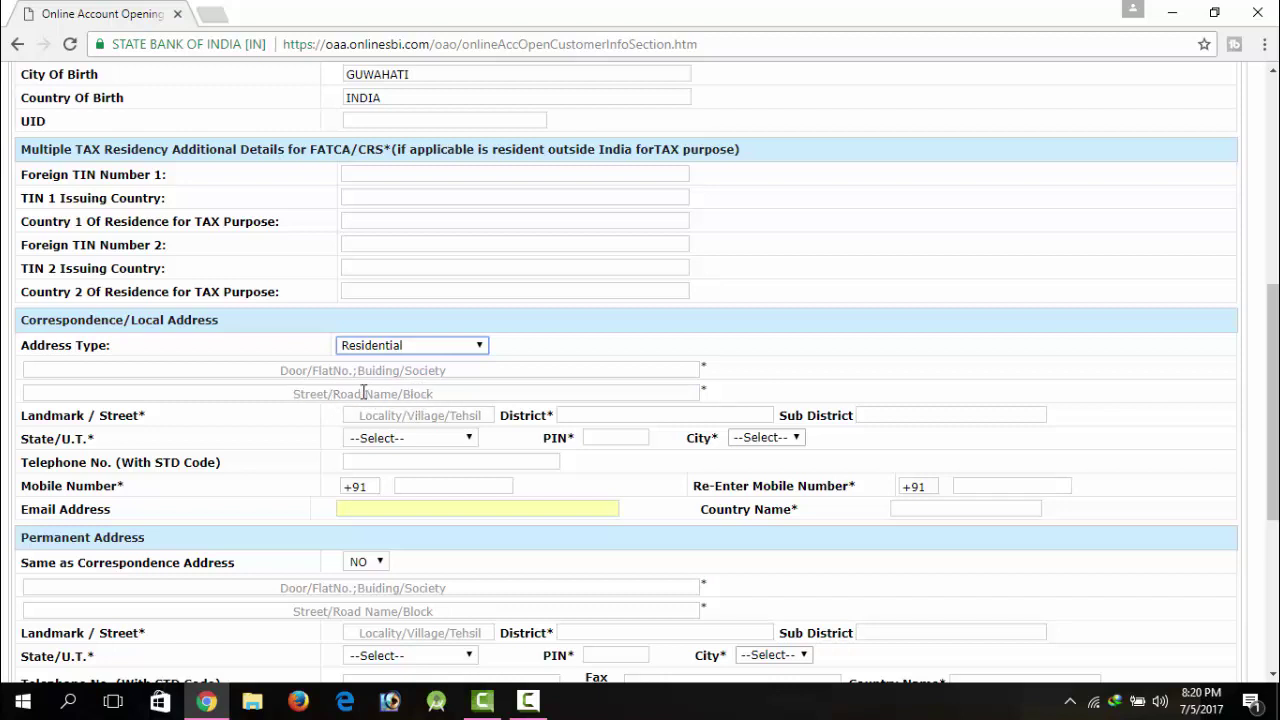
click(376, 391)
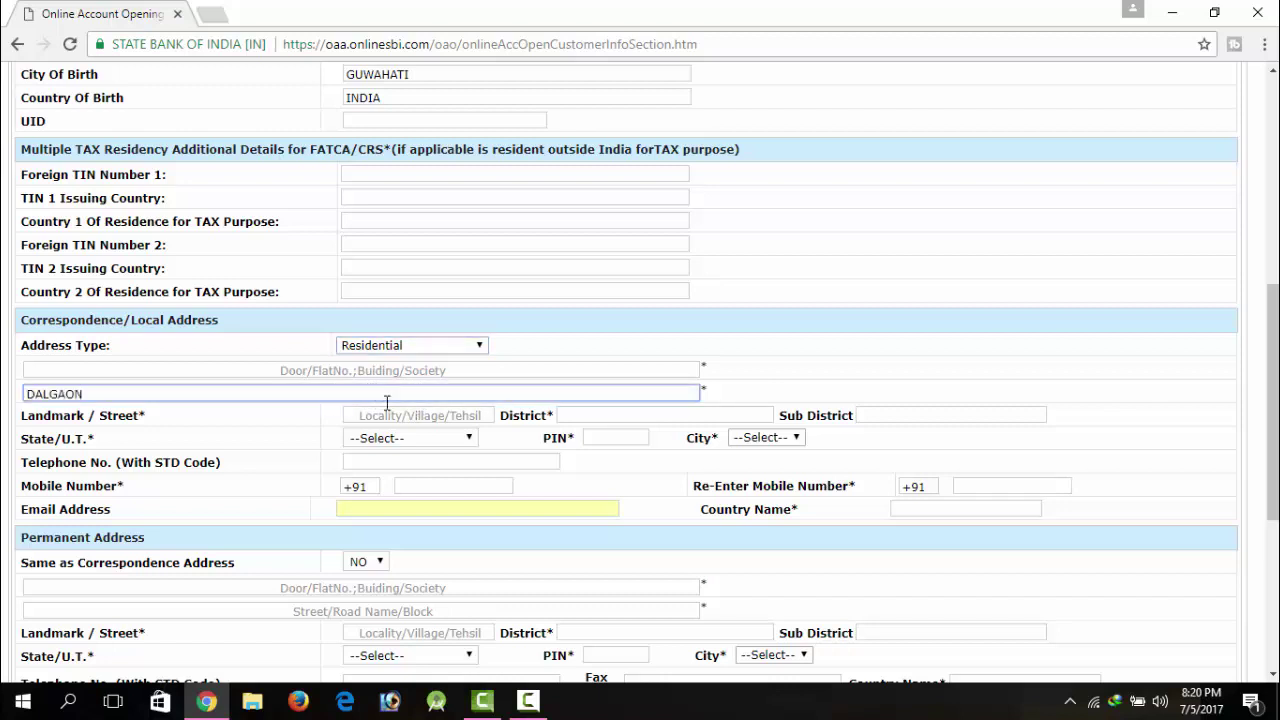
click(390, 408)
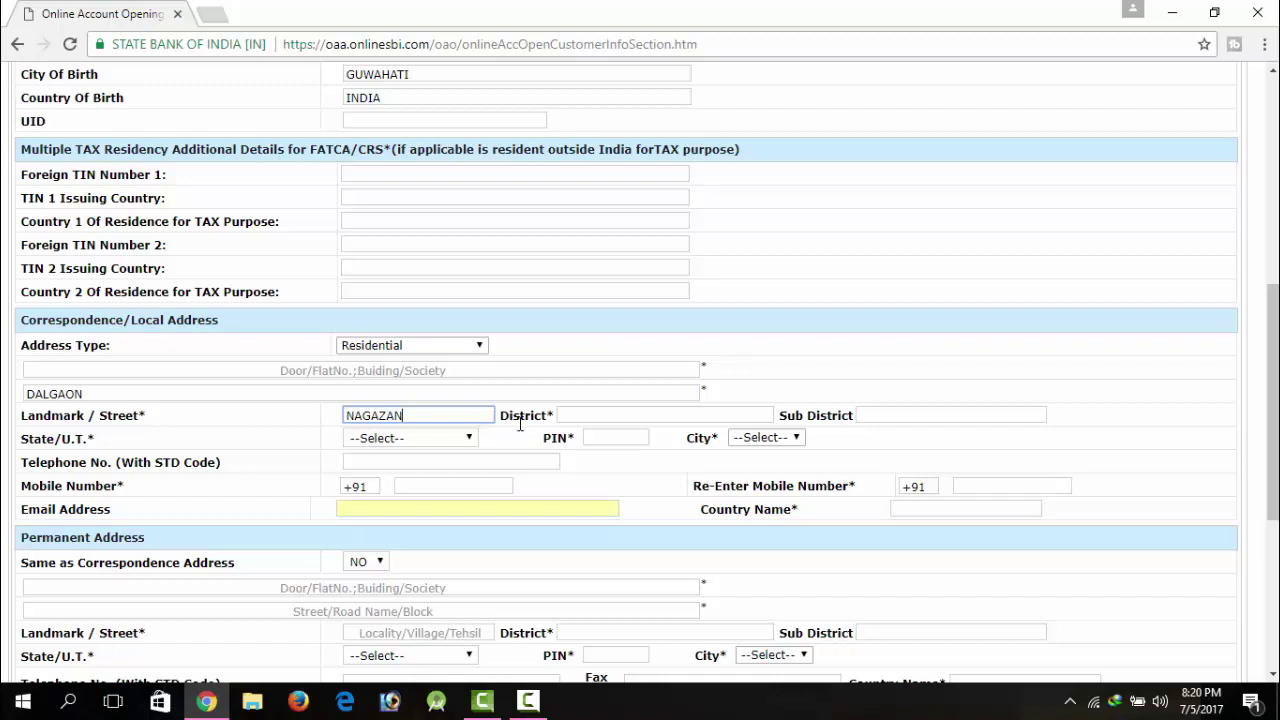
click(564, 418)
text(DARRANG)
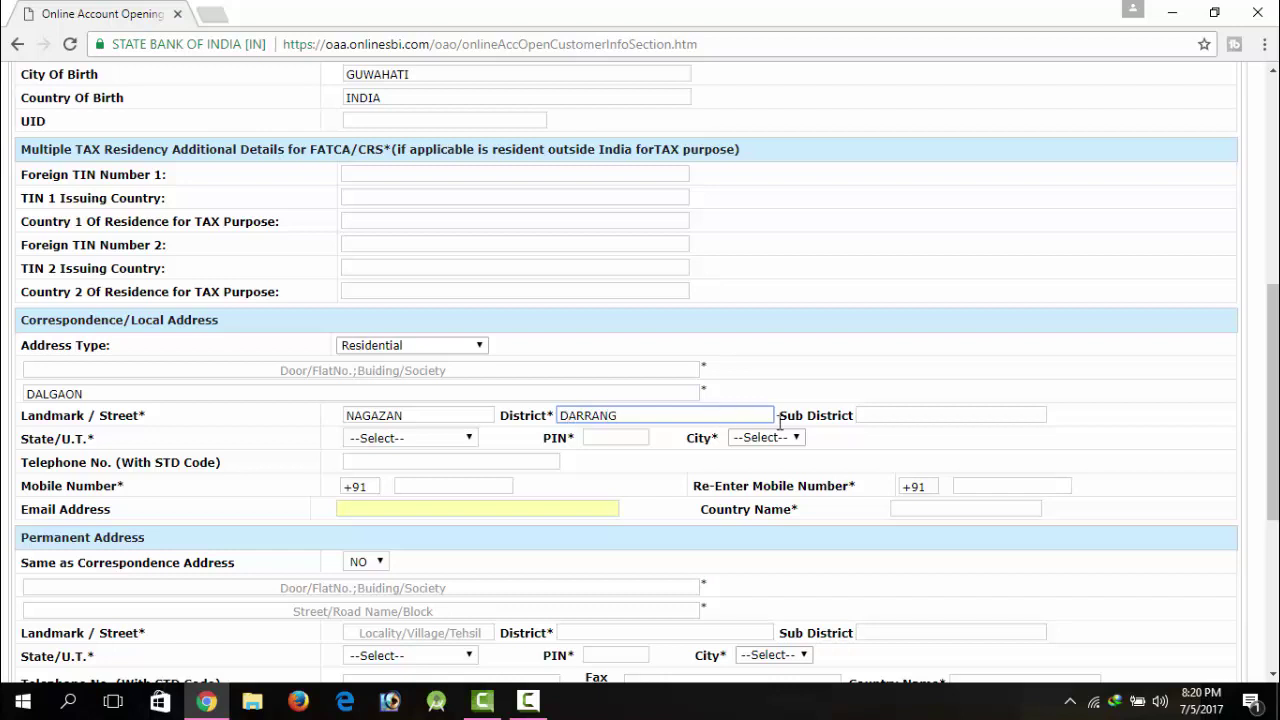
click(874, 420)
text(MANGALDOI)
Step: Set state ASSAM, enter the PIN code, and pick city NEW GUWAHATI
click(394, 444)
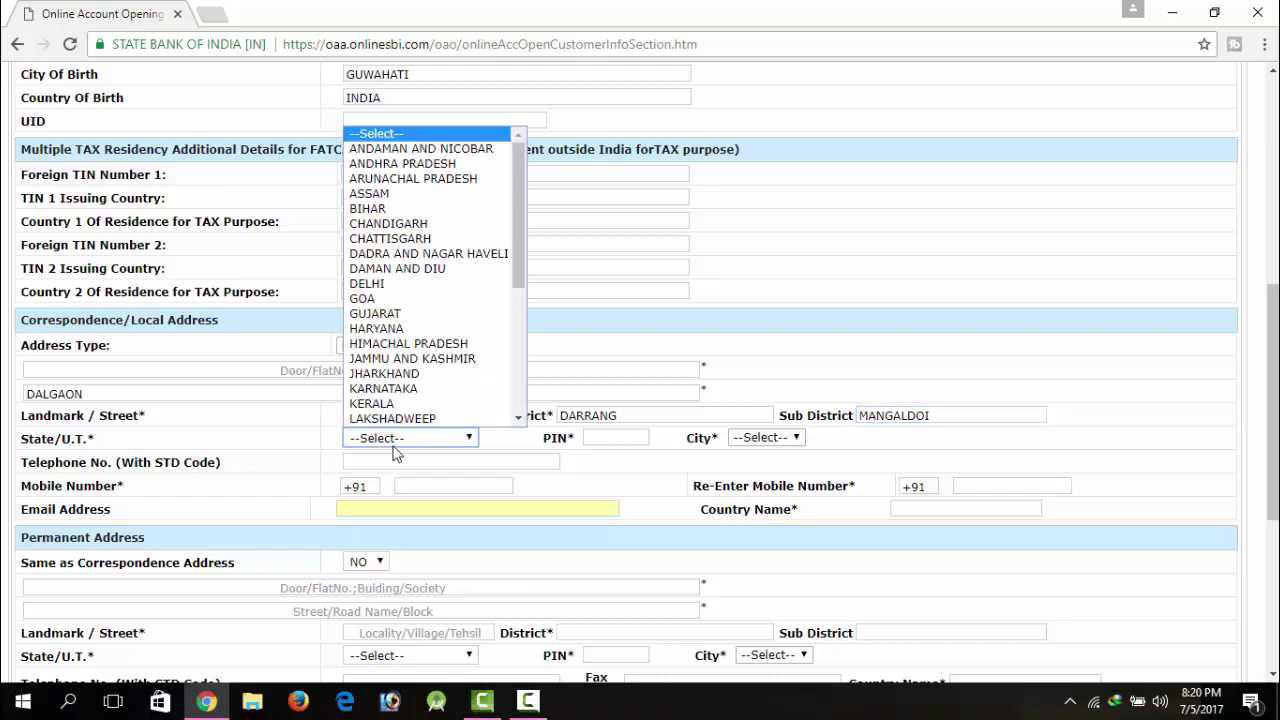
click(396, 198)
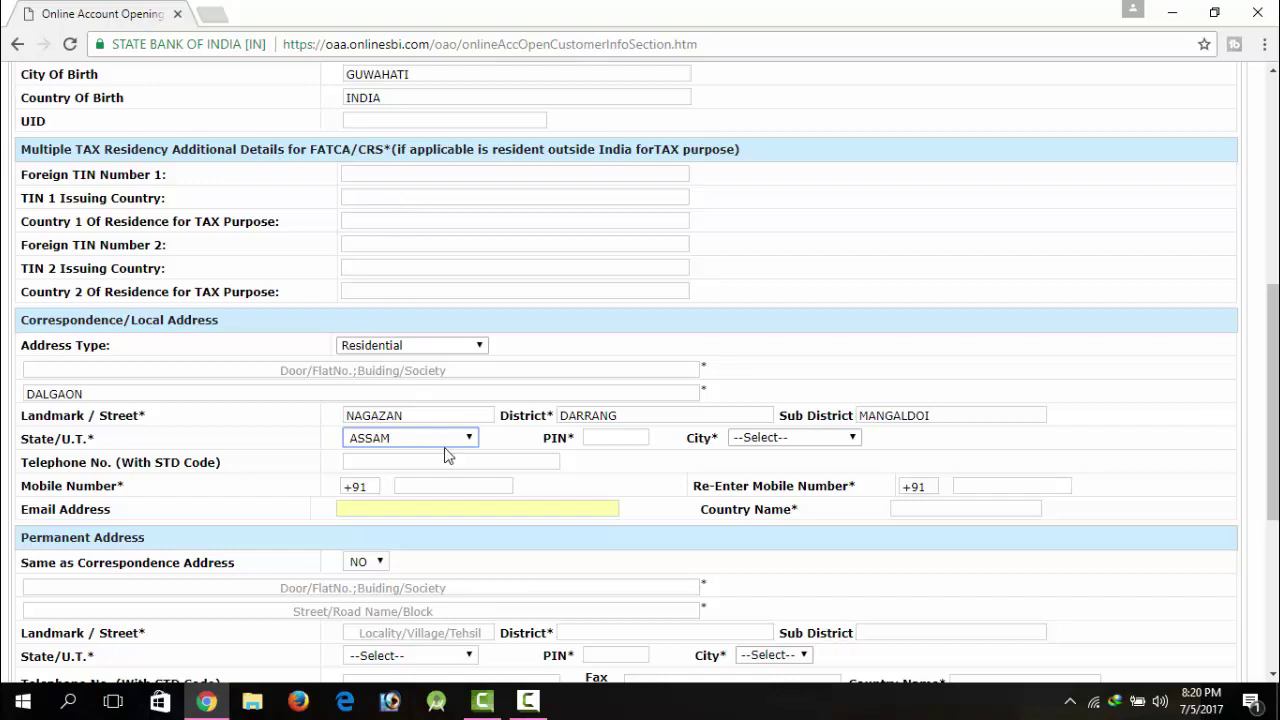
click(582, 442)
text(784415)
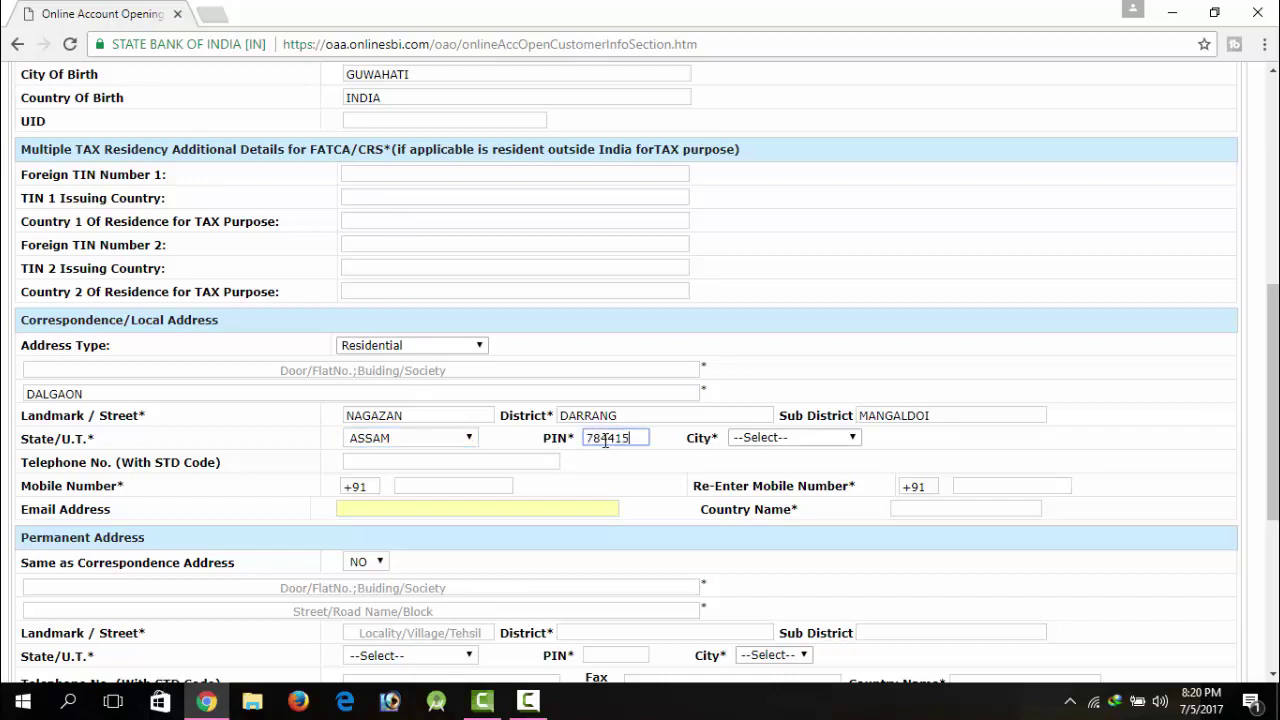
click(771, 437)
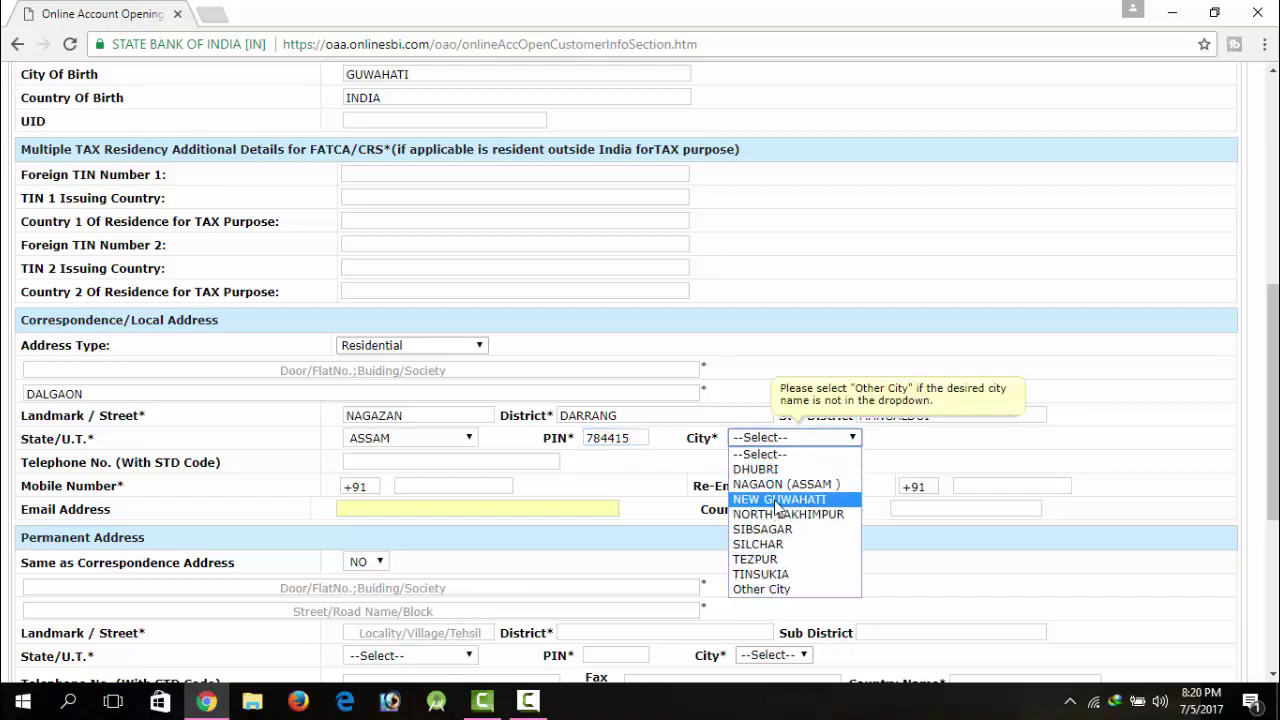
click(777, 500)
click(818, 442)
click(818, 441)
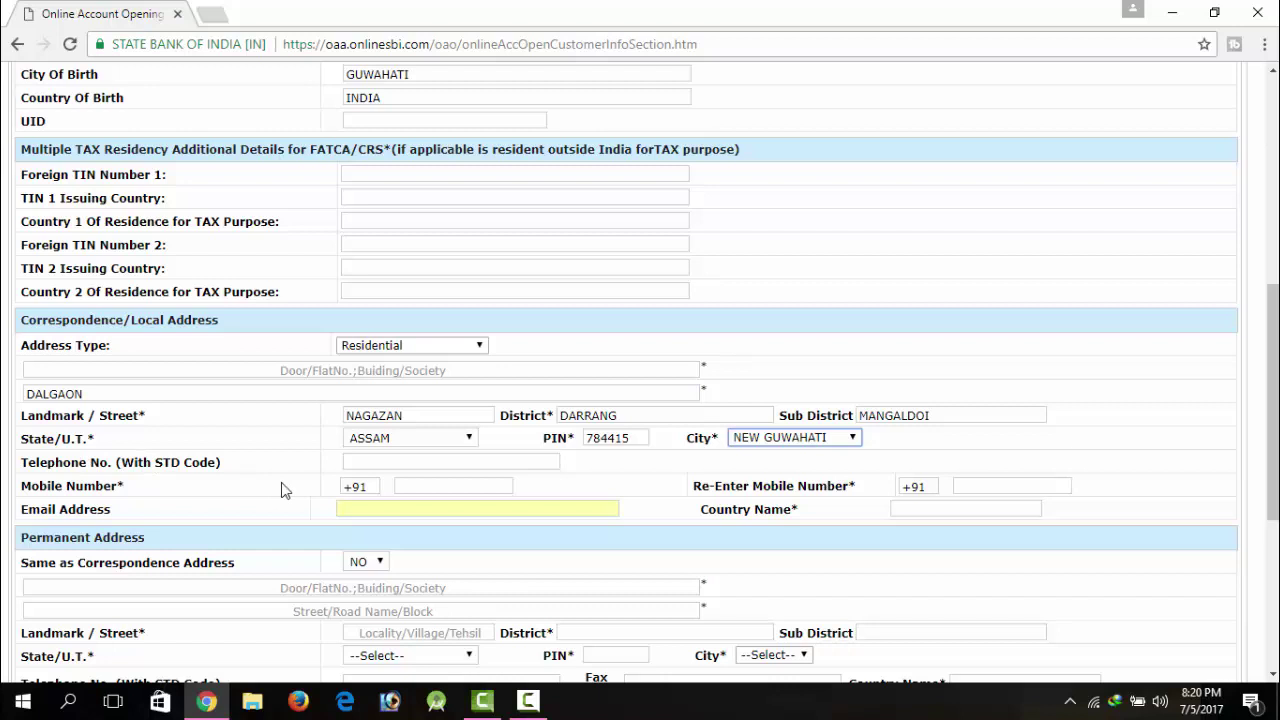
Step: Enter the mobile number and its confirmation, the e-mail address, and country INDIA
click(482, 496)
click(480, 488)
text(98640)
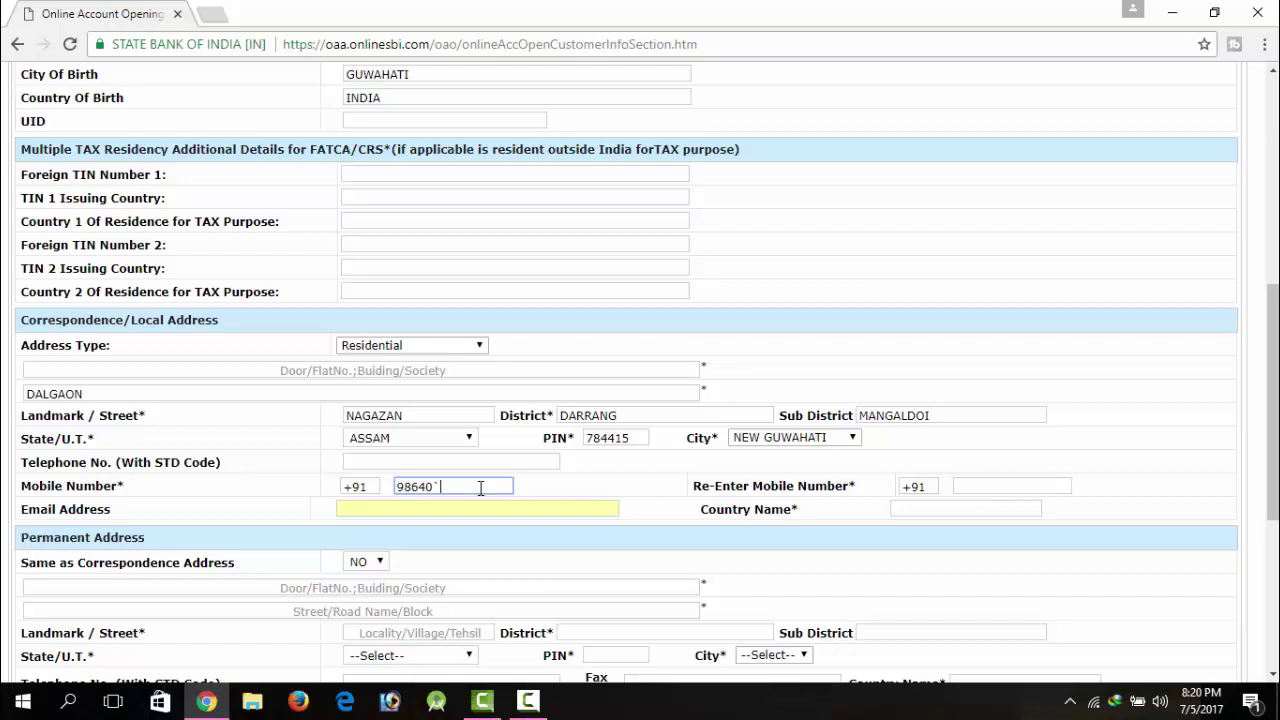
key(Tab)
click(978, 485)
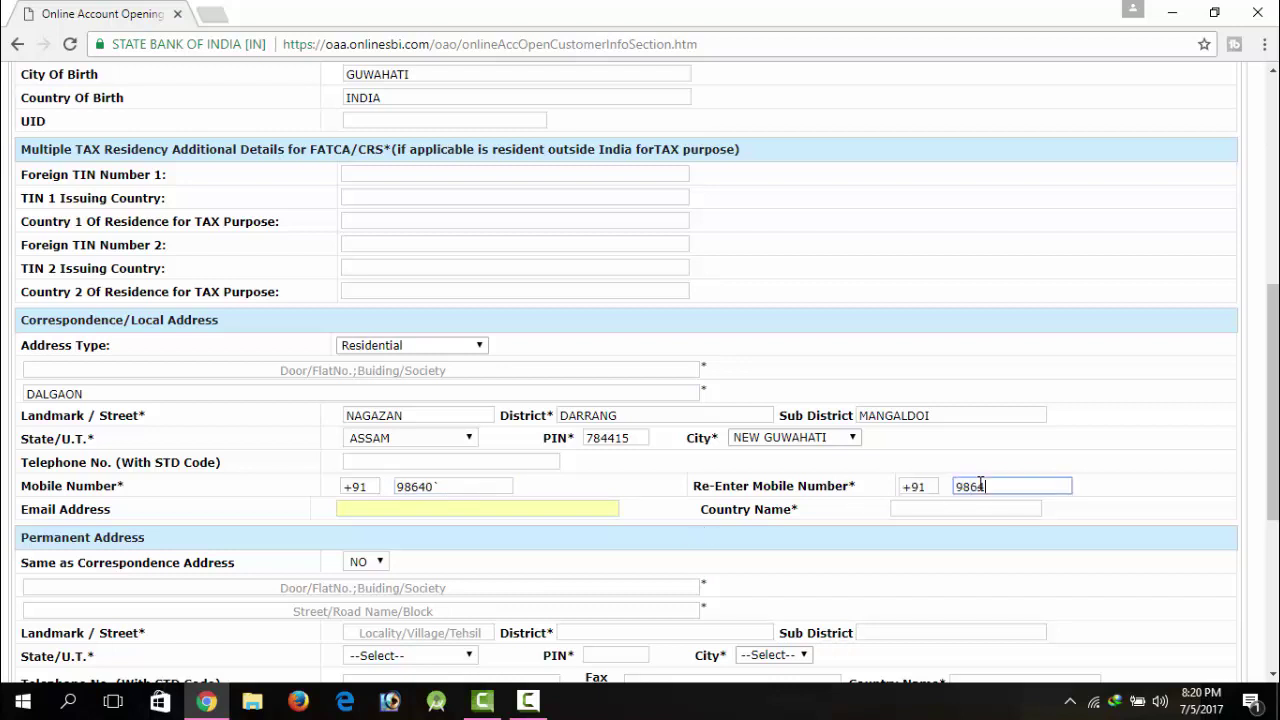
click(409, 507)
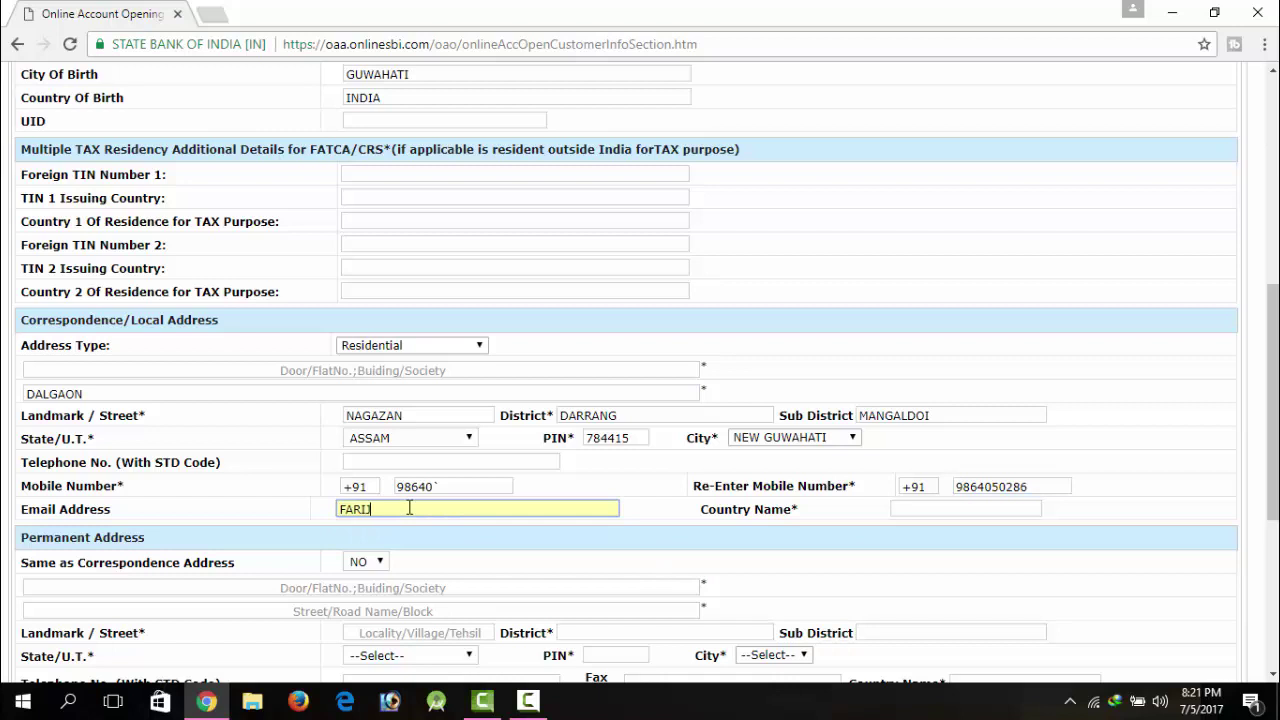
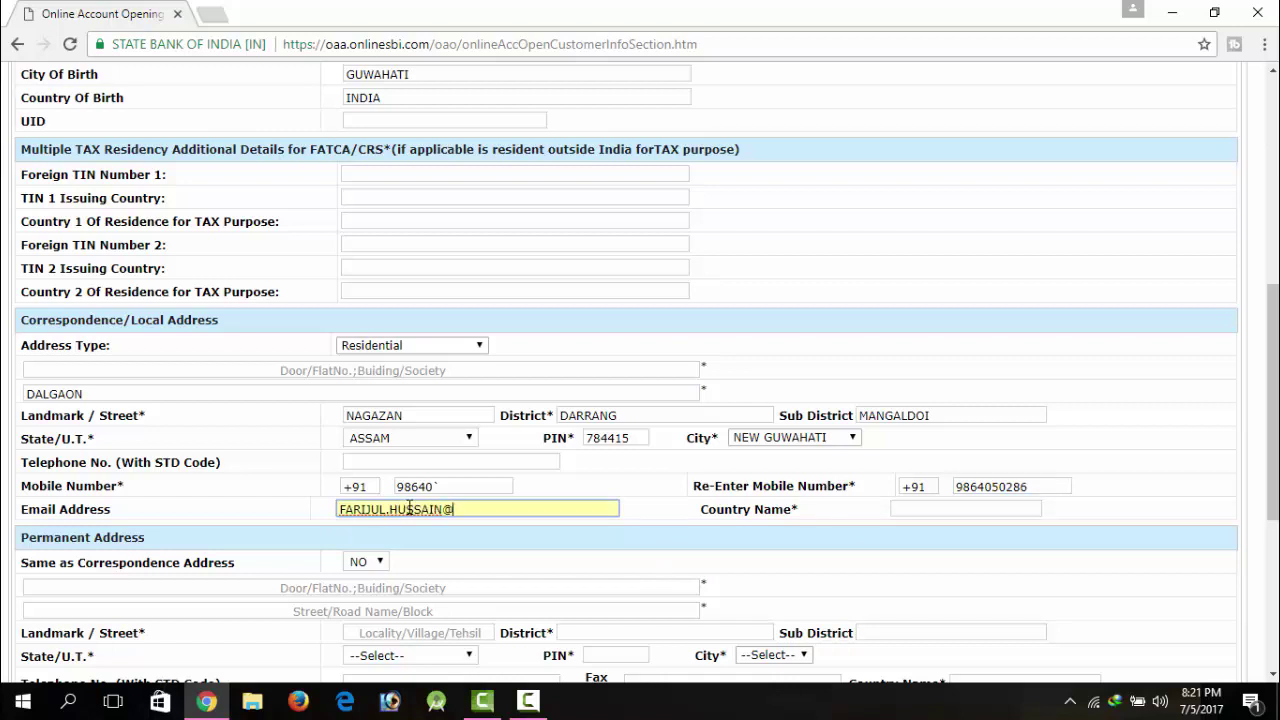
click(894, 511)
text(INDIA)
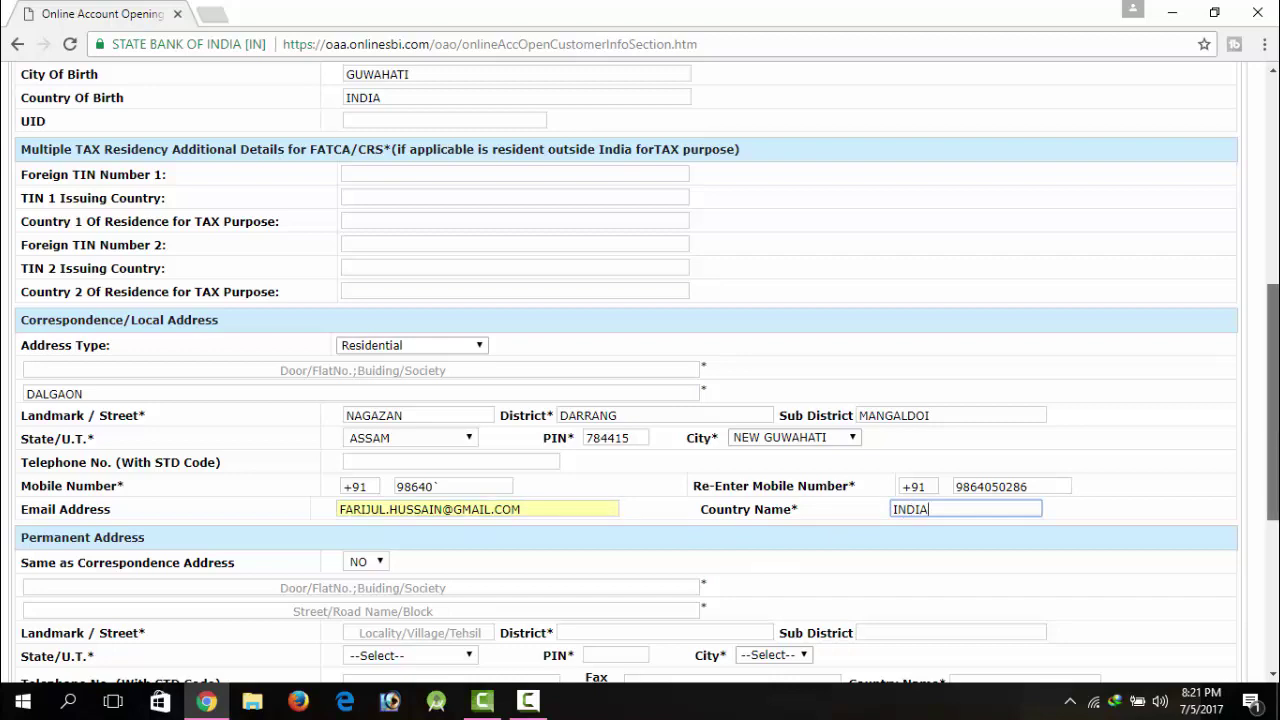
drag(1275, 445, 1277, 565)
click(350, 228)
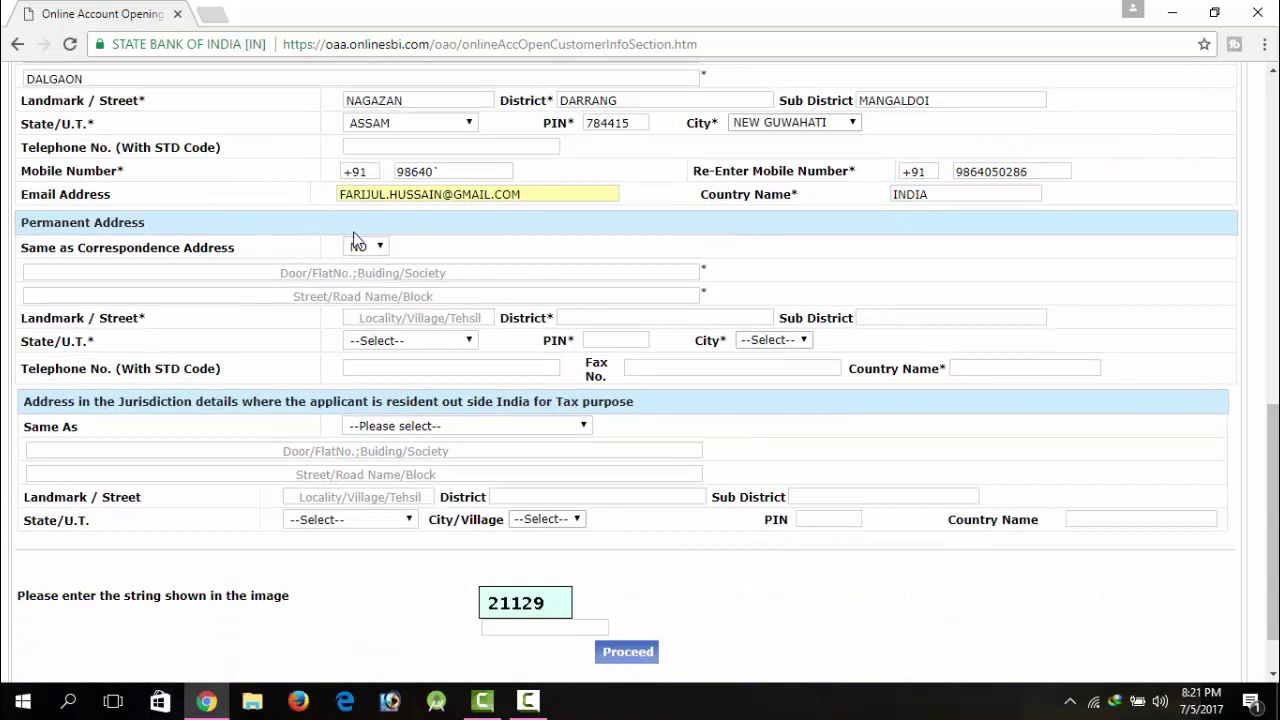
Step: Set 'Same as Correspondence Address' to YES for the permanent address
click(385, 254)
click(382, 264)
click(380, 270)
click(378, 248)
click(374, 274)
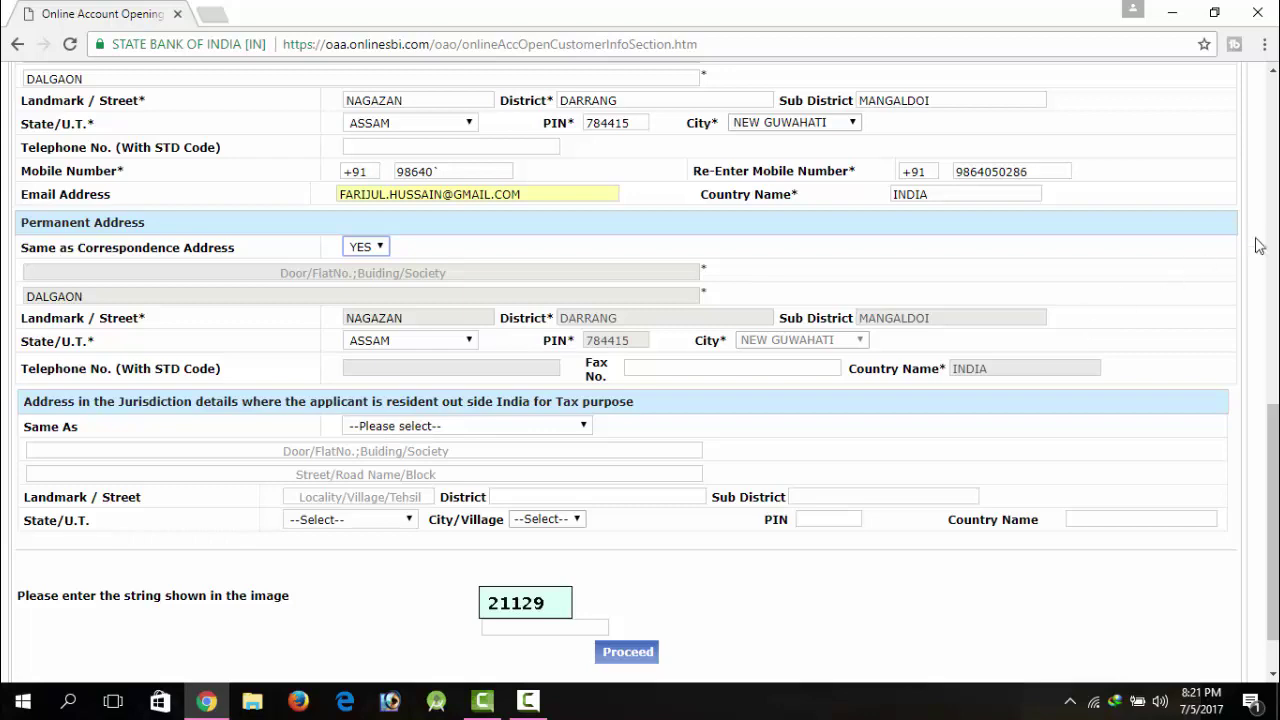
Step: Enter the captcha string, submit with Proceed, and dismiss the Customer Type warning
drag(1272, 520, 1272, 462)
scroll(392, 397, down, 2)
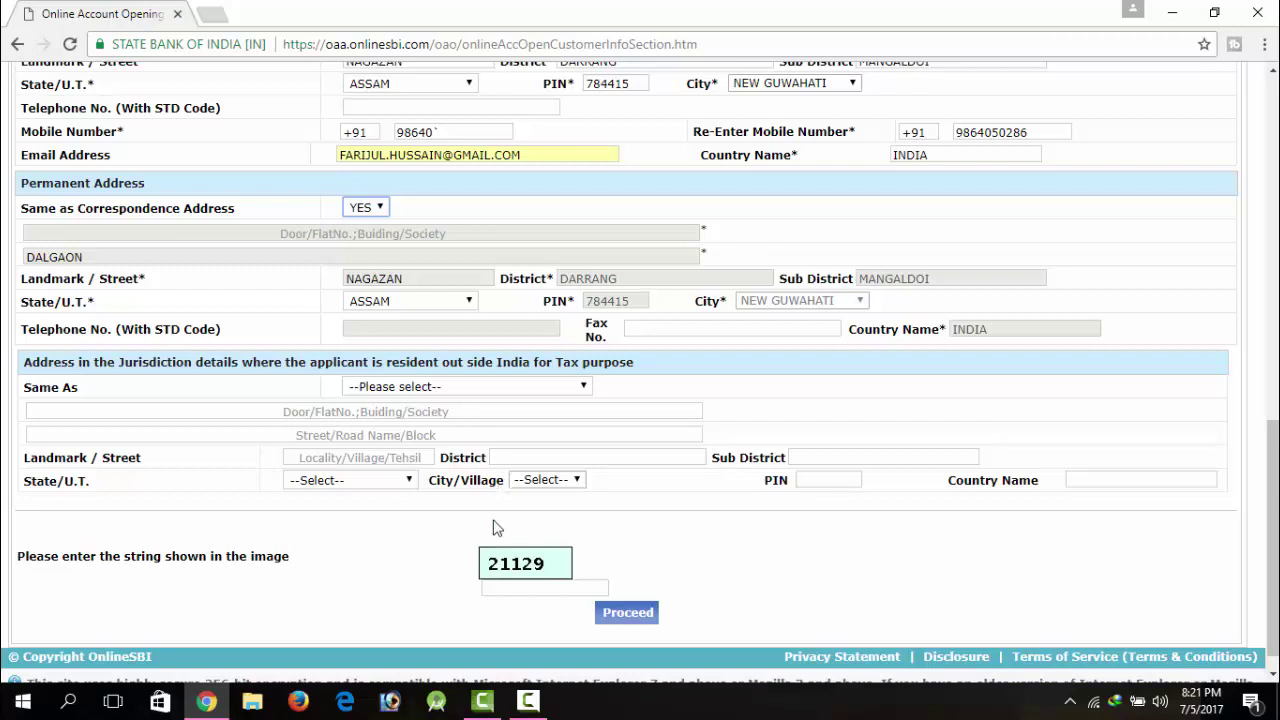
click(509, 584)
text(211)
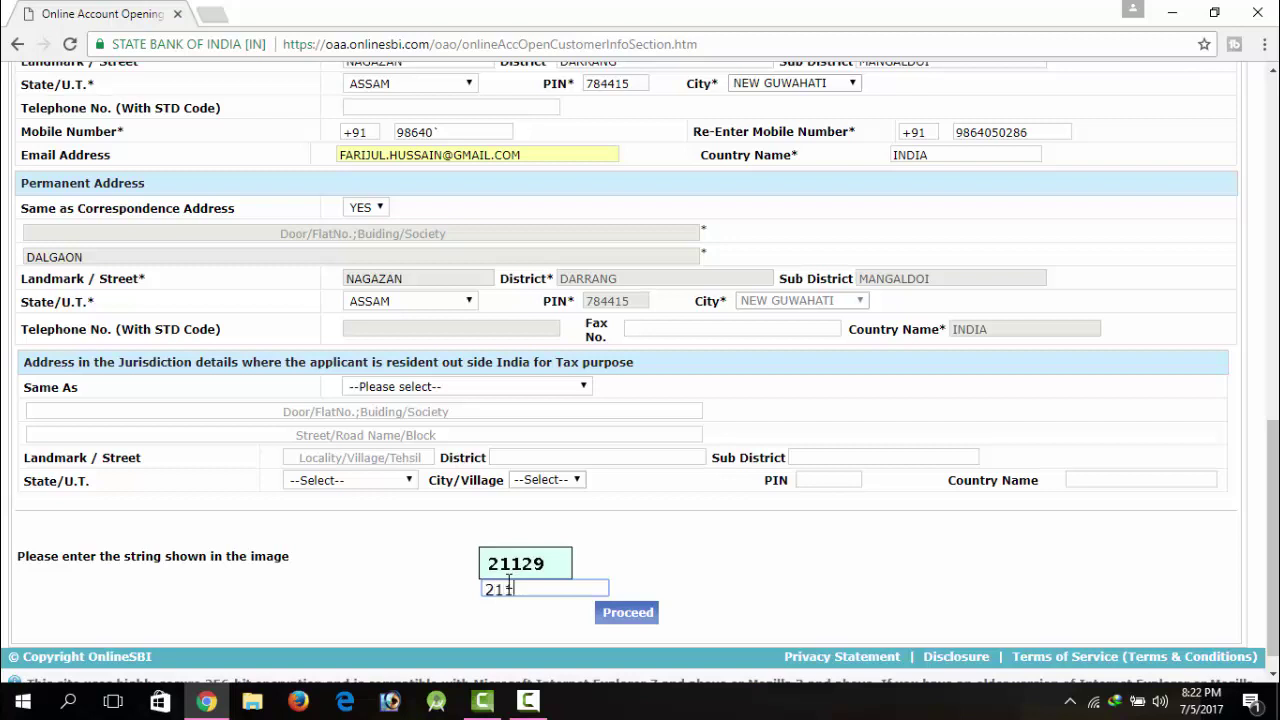
text(29)
click(620, 615)
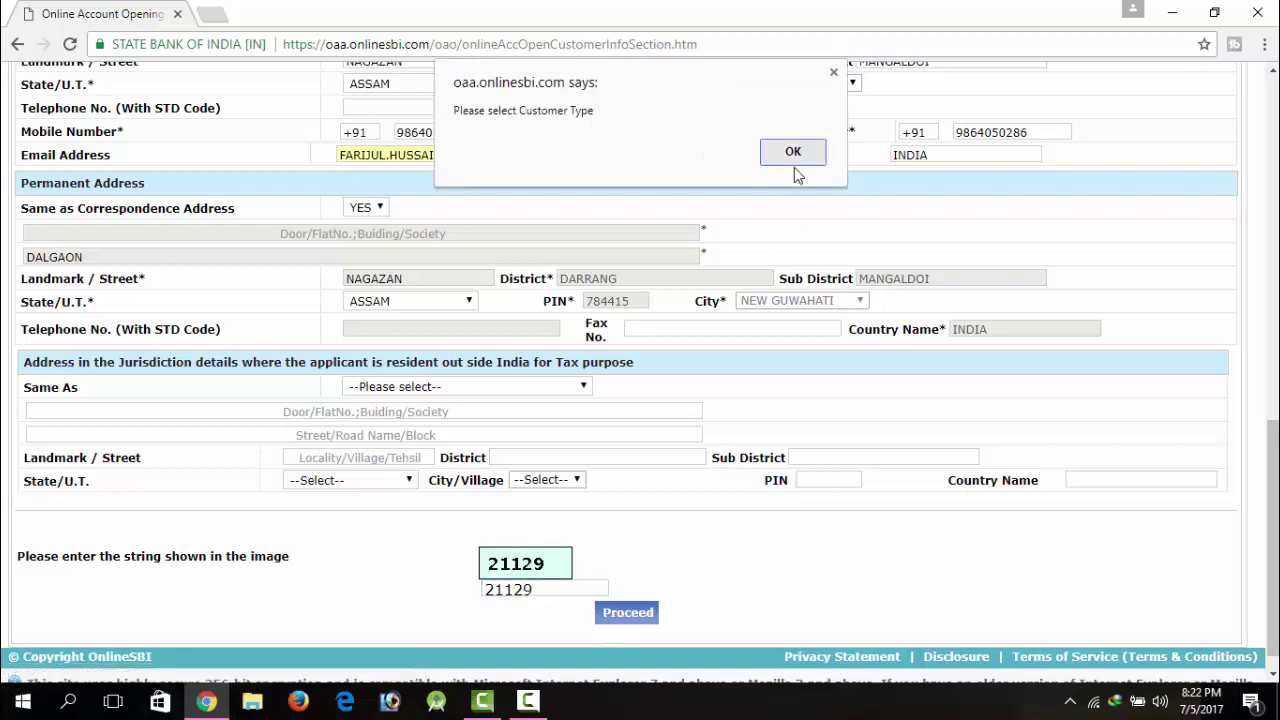
click(794, 167)
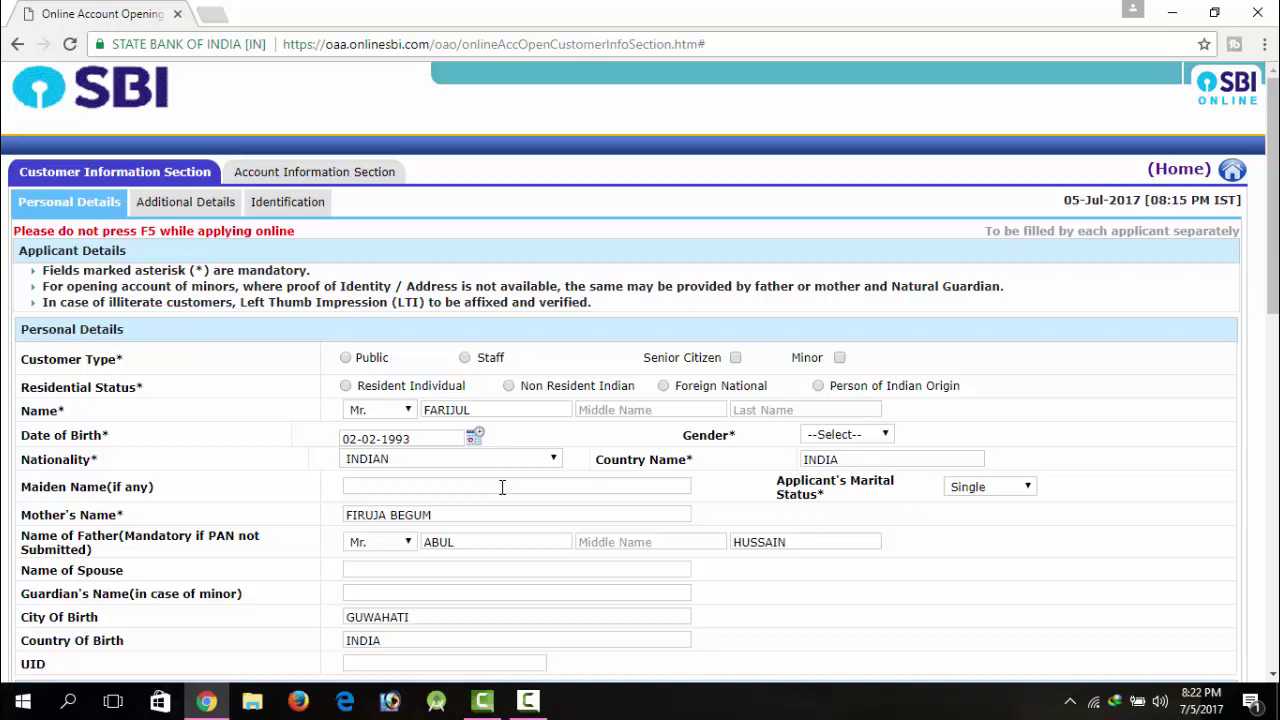
Step: Select the Customer Type, re-enter the captcha, and Save and Proceed
click(535, 700)
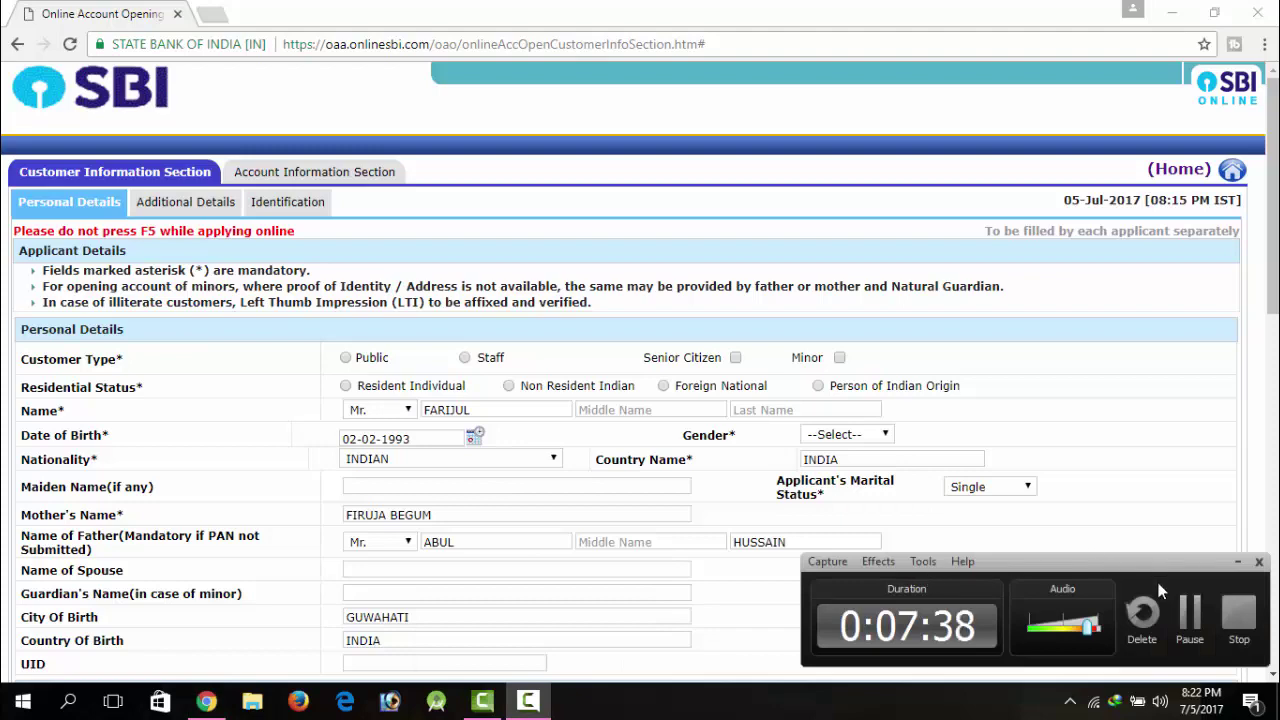
click(1190, 625)
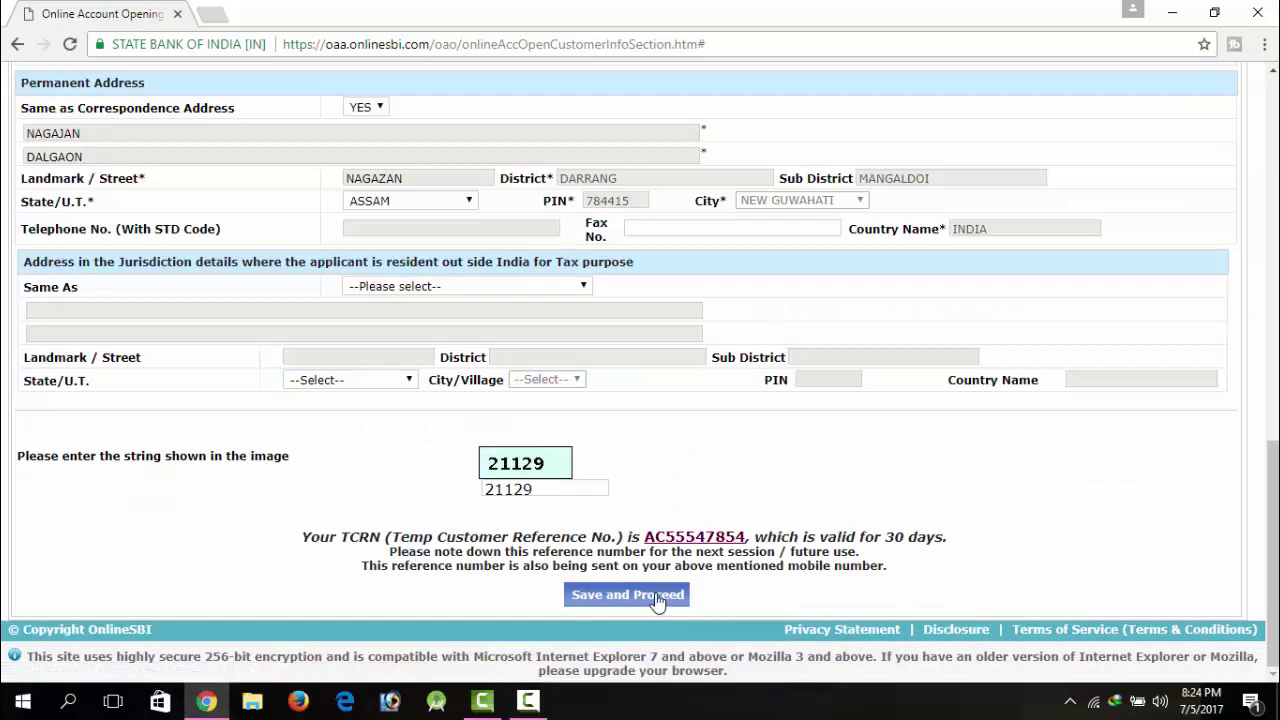
click(657, 597)
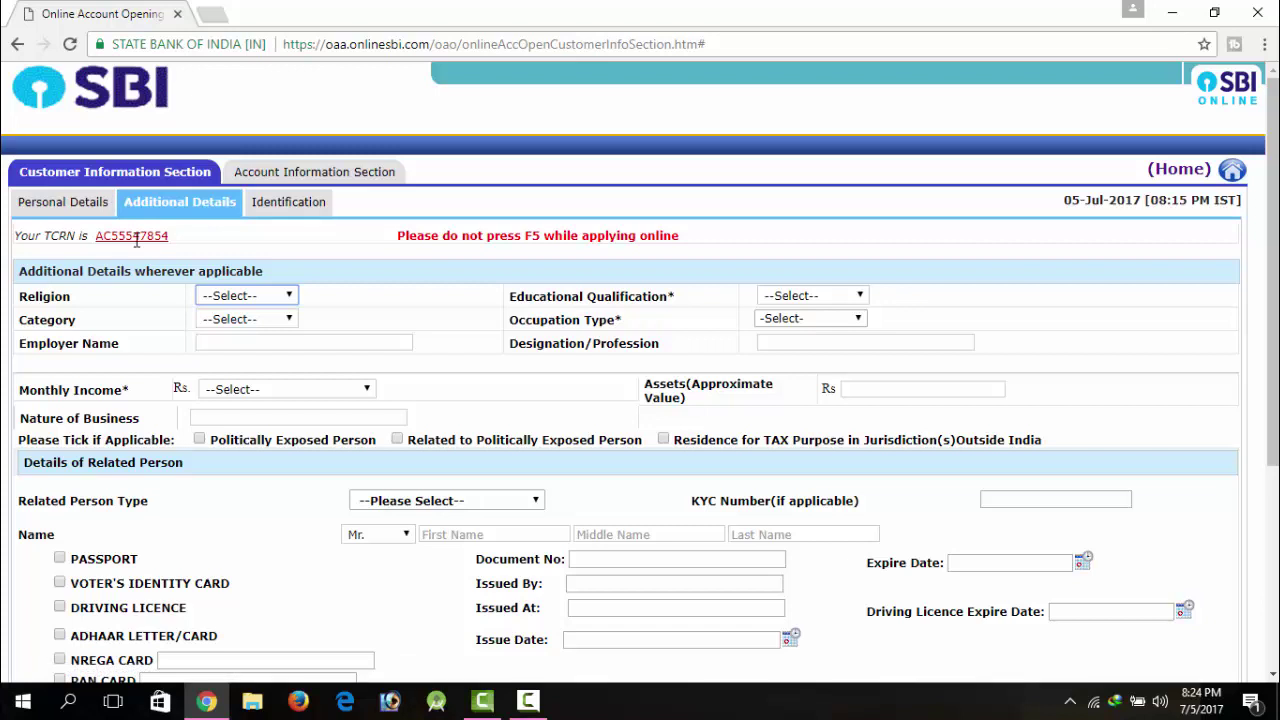
Step: Copy the TCRN reference into a new Notepad note, then minimise Notepad
drag(97, 238, 182, 243)
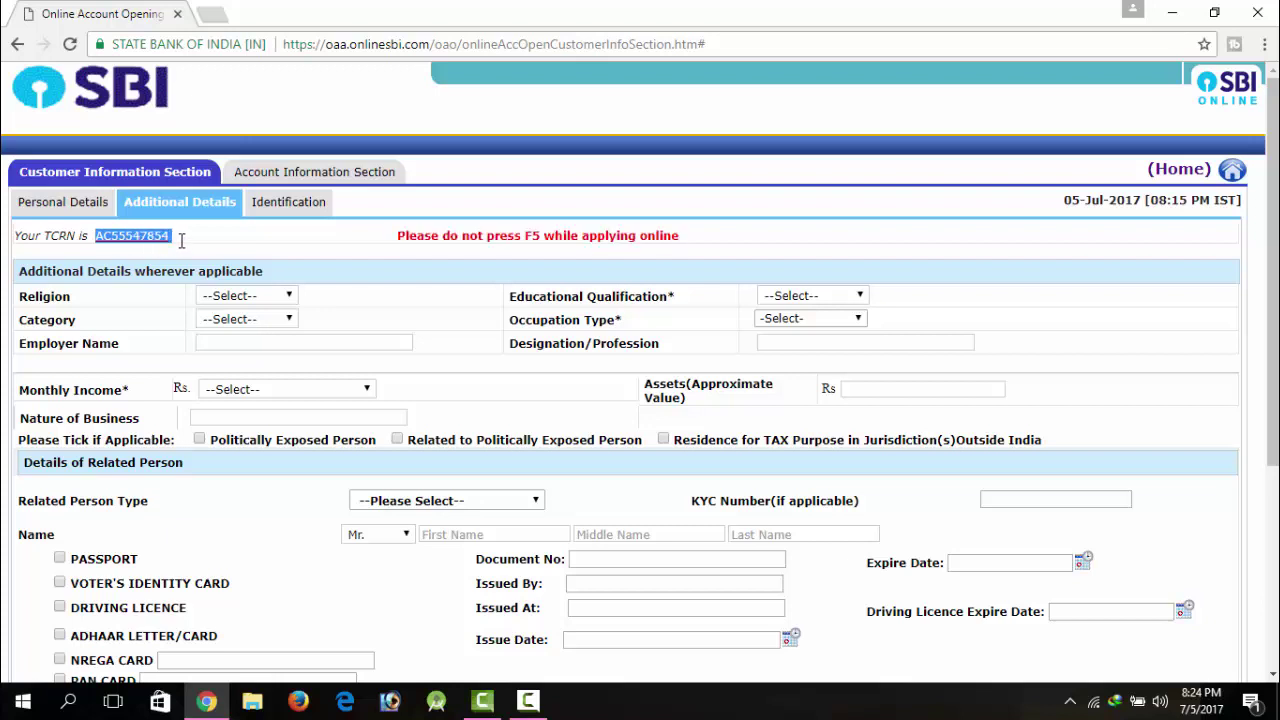
click(115, 234)
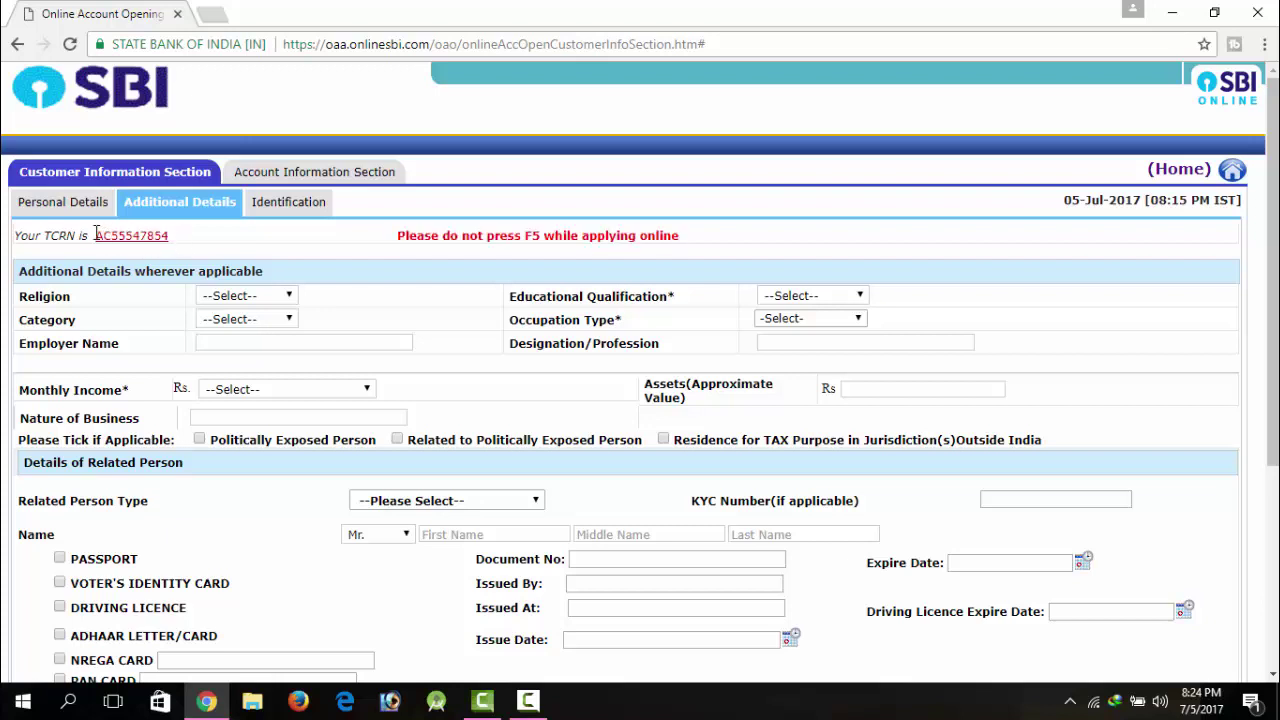
drag(99, 236, 186, 237)
key(ctrl+c)
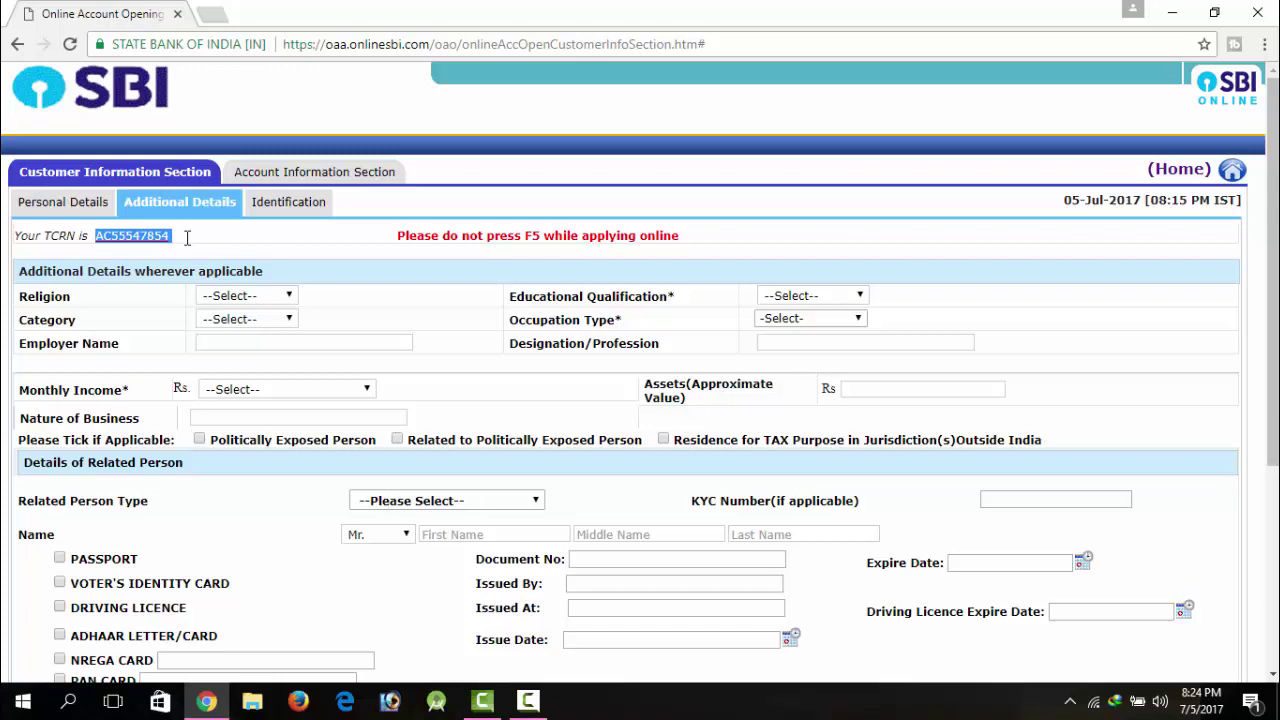
click(68, 705)
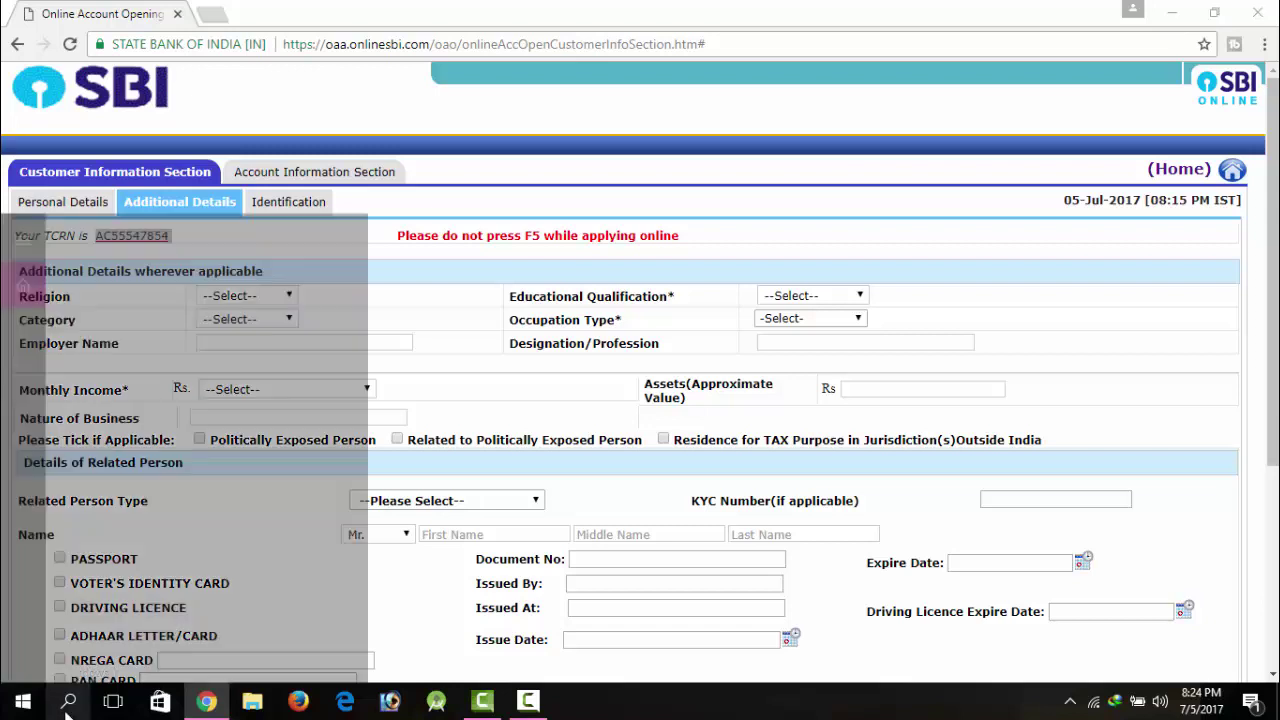
text(R)
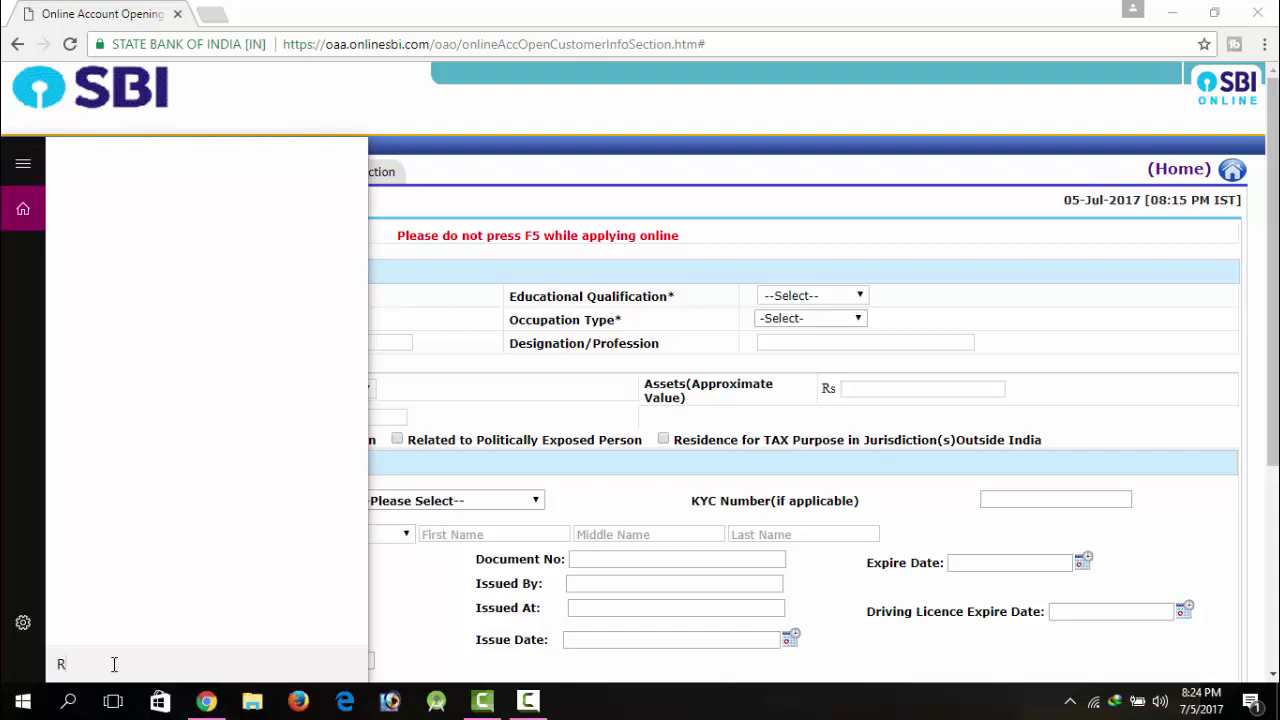
text(UN)
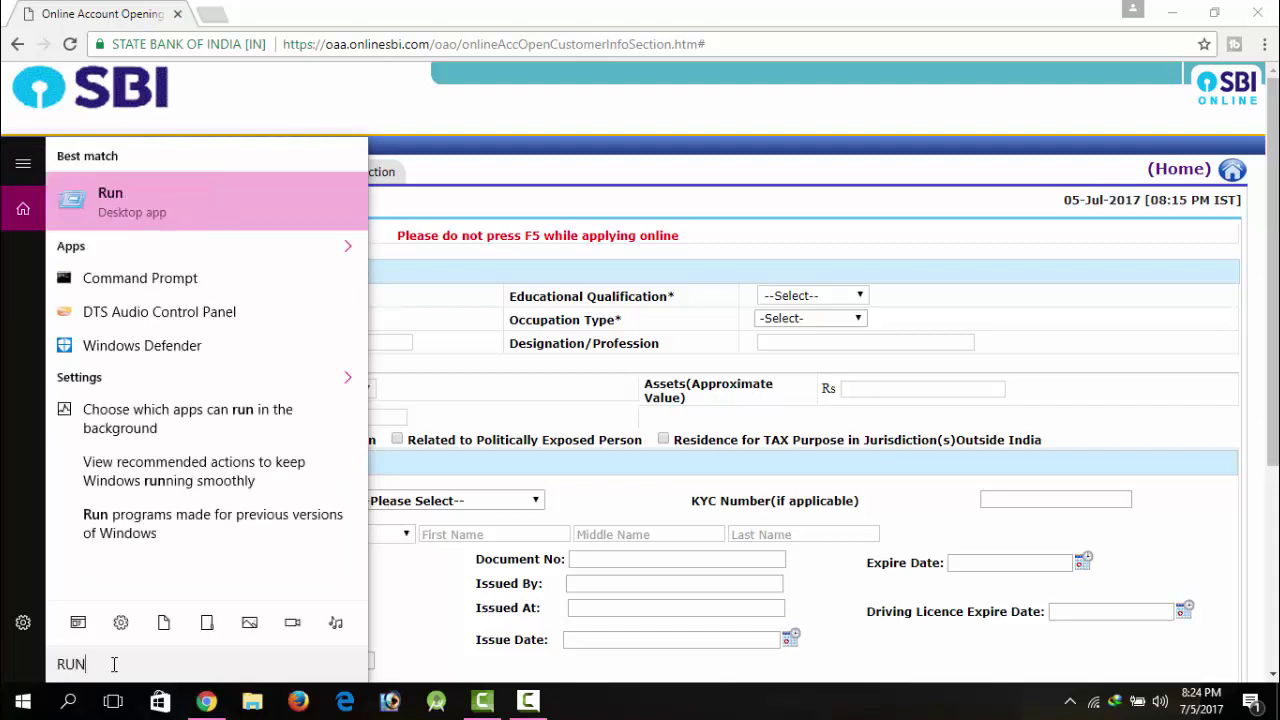
key(BackSpace)
key(BackSpace)
key(BackSpace)
text(MOTE)
key(Return)
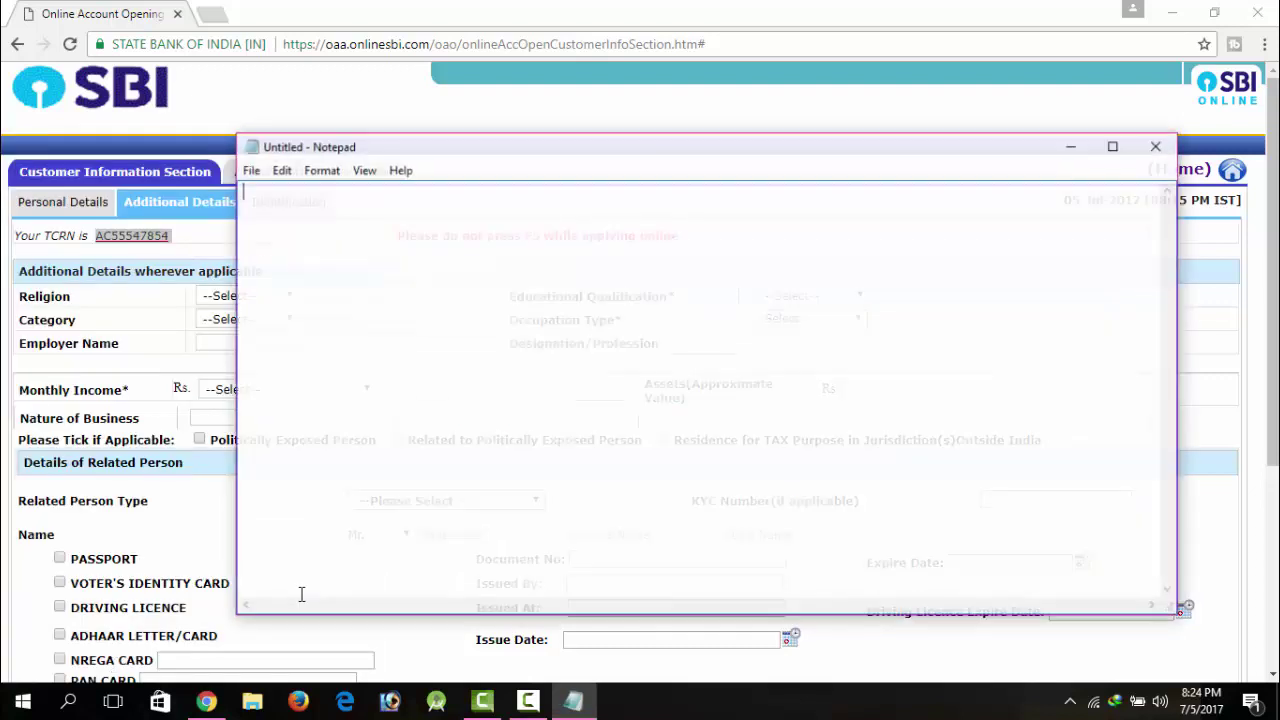
key(ctrl+v)
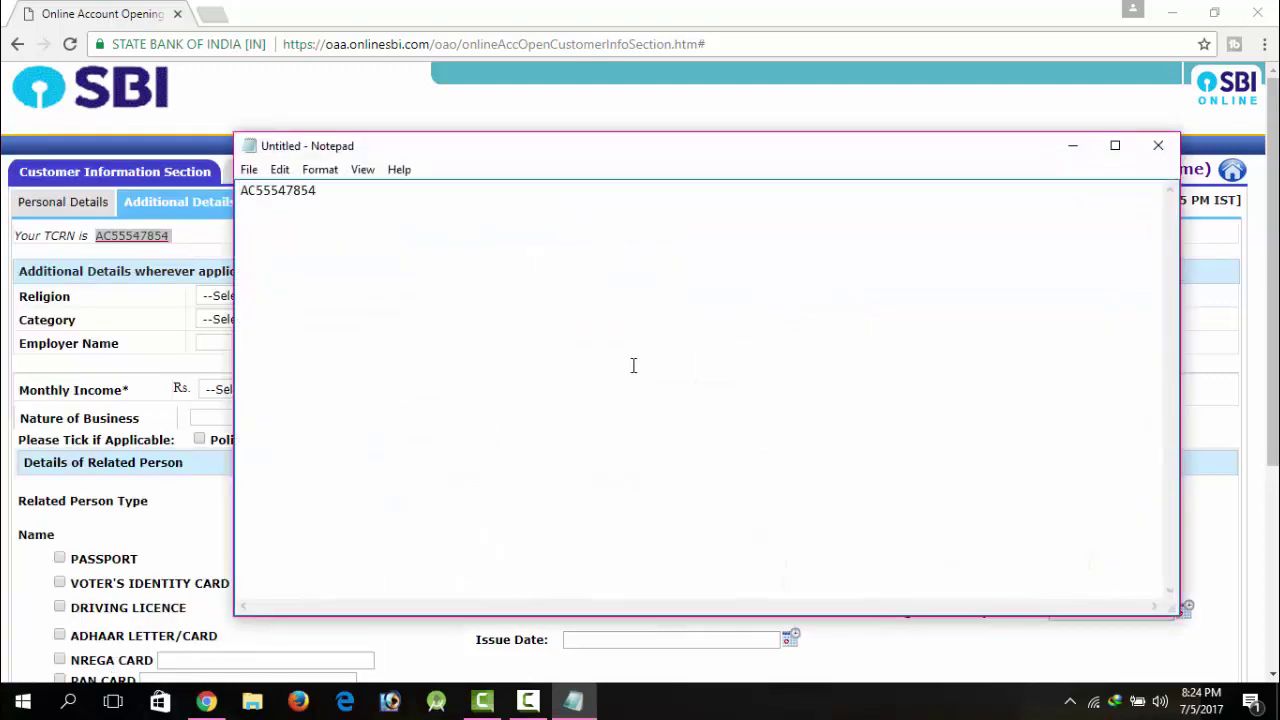
click(1072, 147)
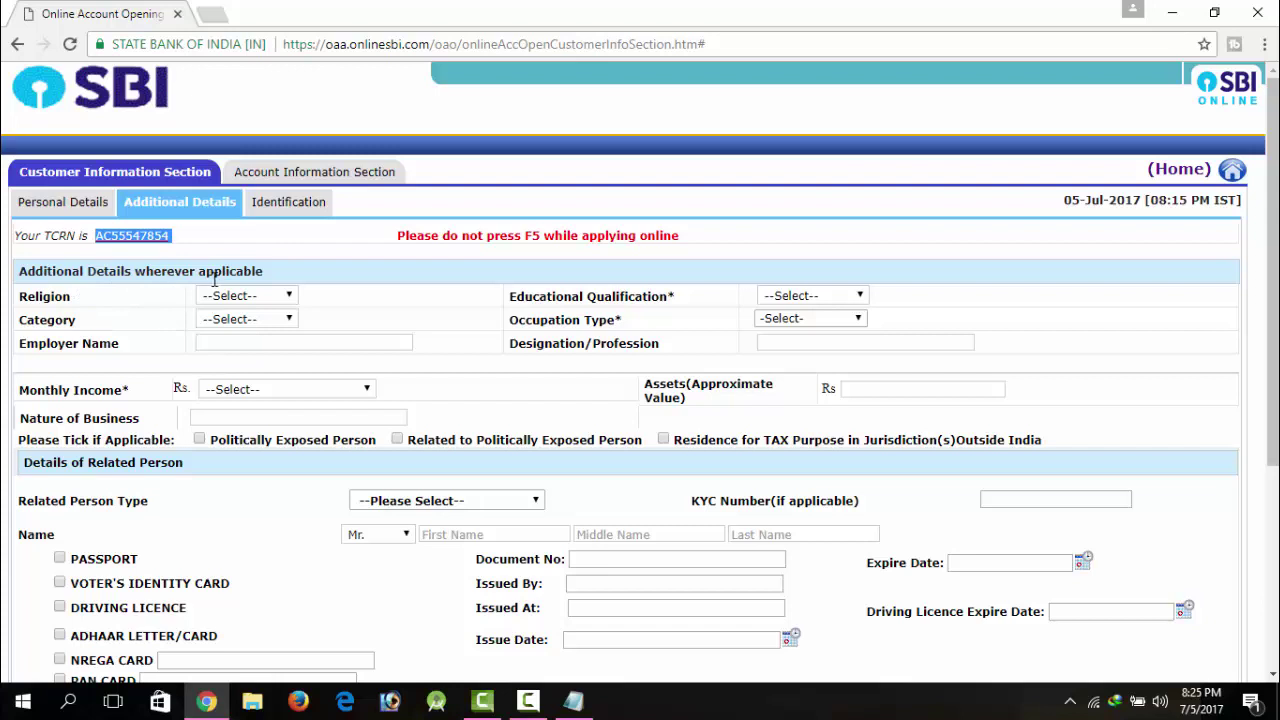
Step: Look through the Religion, Category and Educational Qualification options, leaving them unset
click(251, 301)
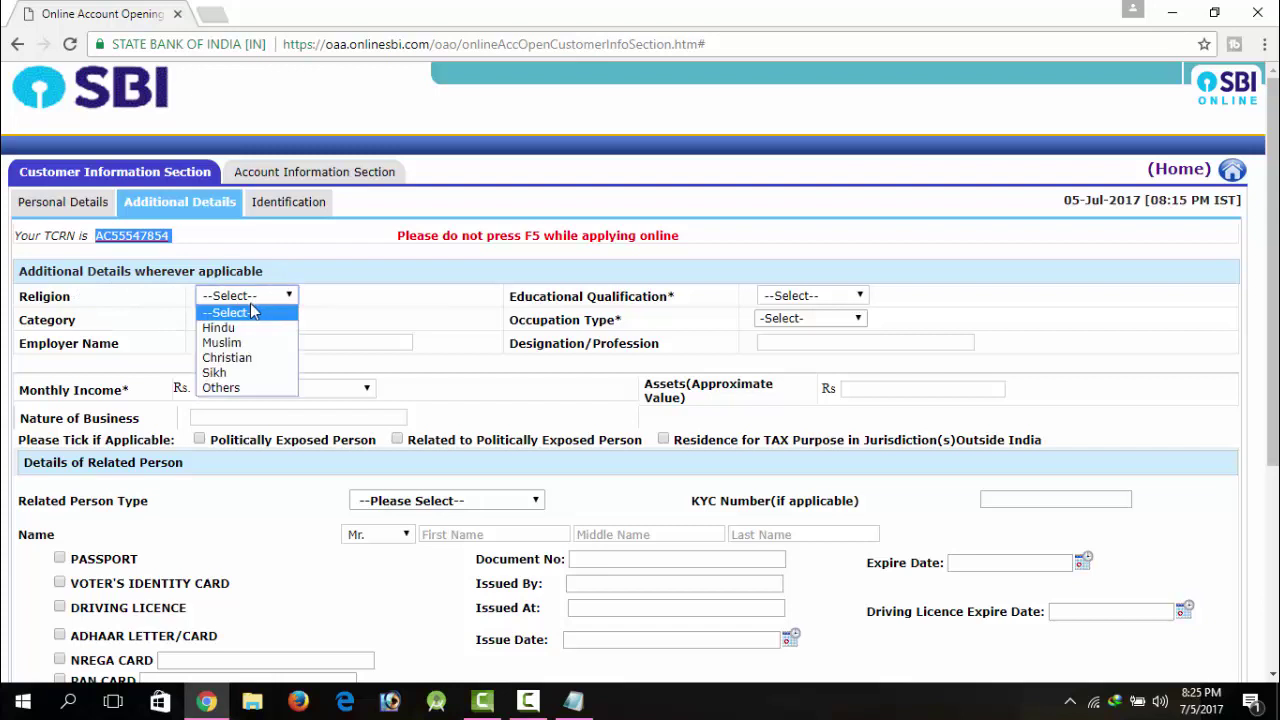
click(328, 287)
click(248, 298)
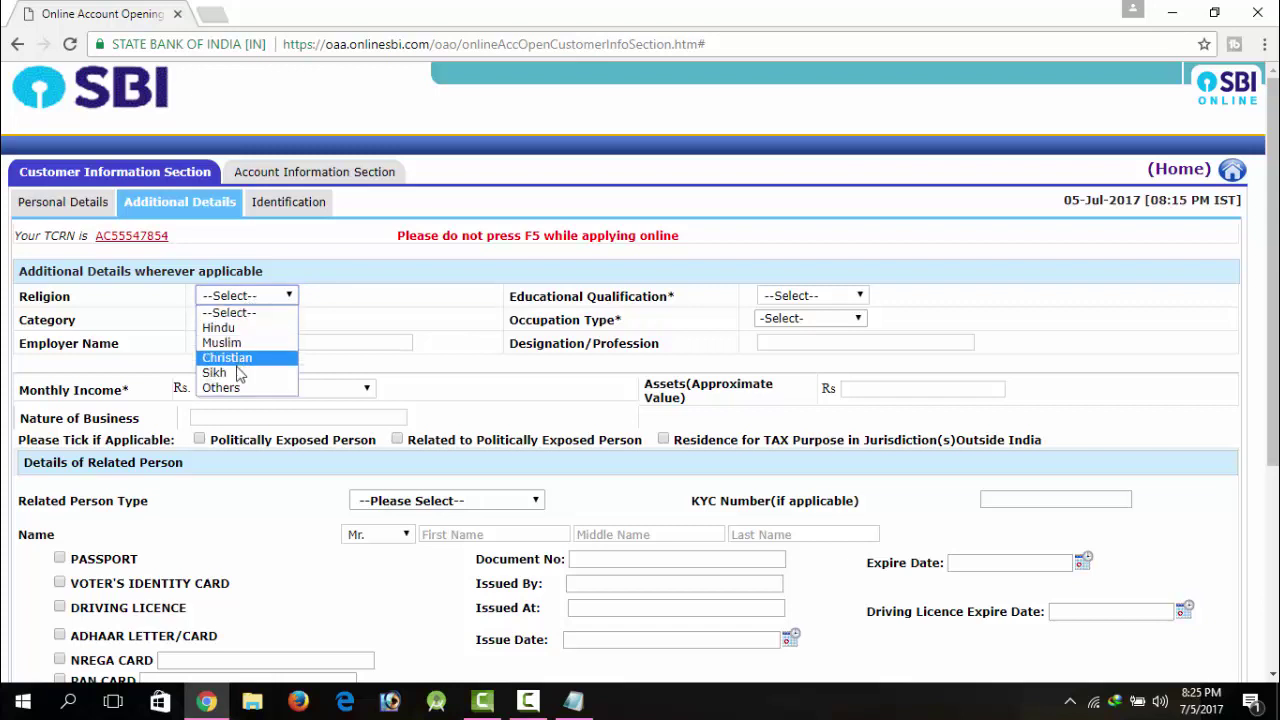
click(374, 307)
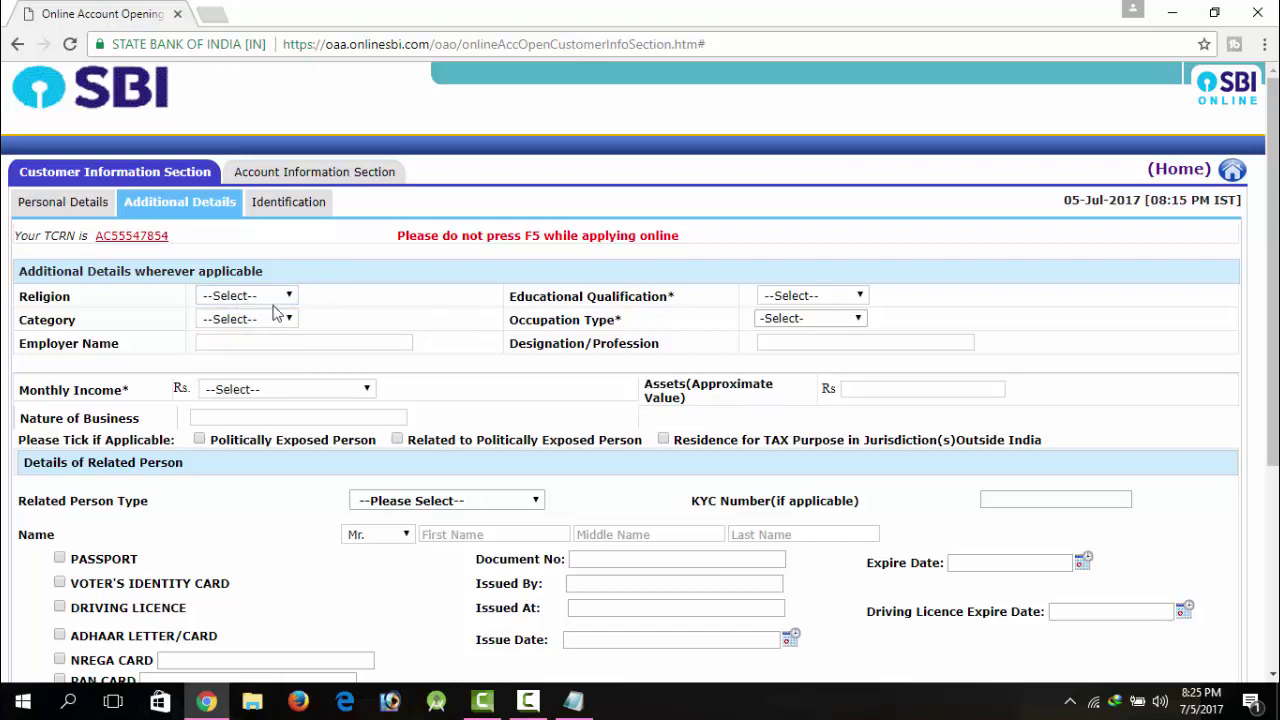
click(250, 319)
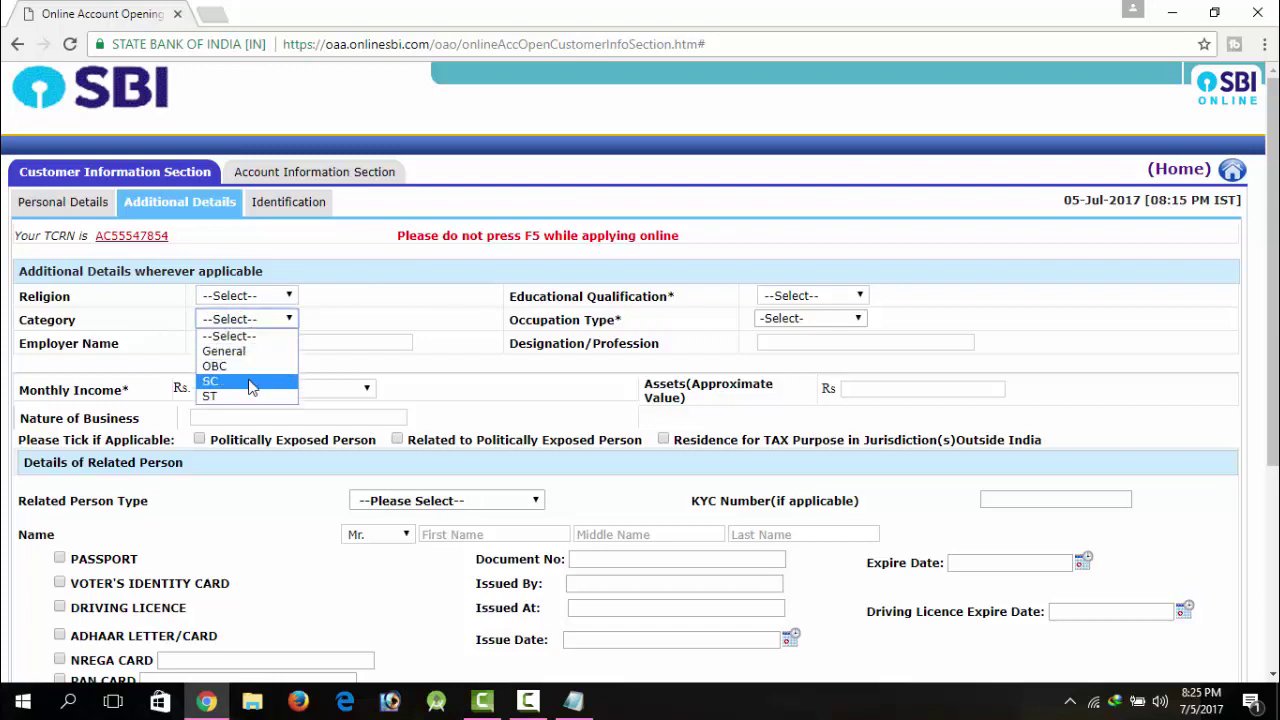
click(352, 318)
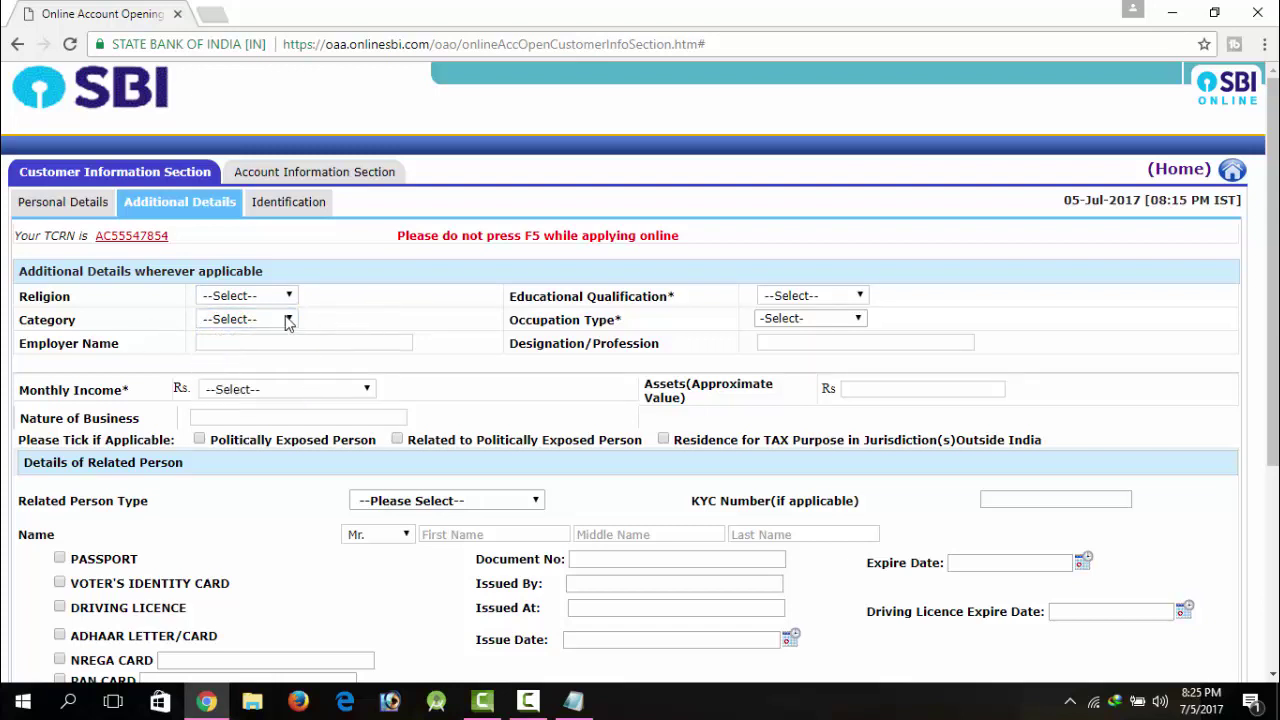
click(795, 298)
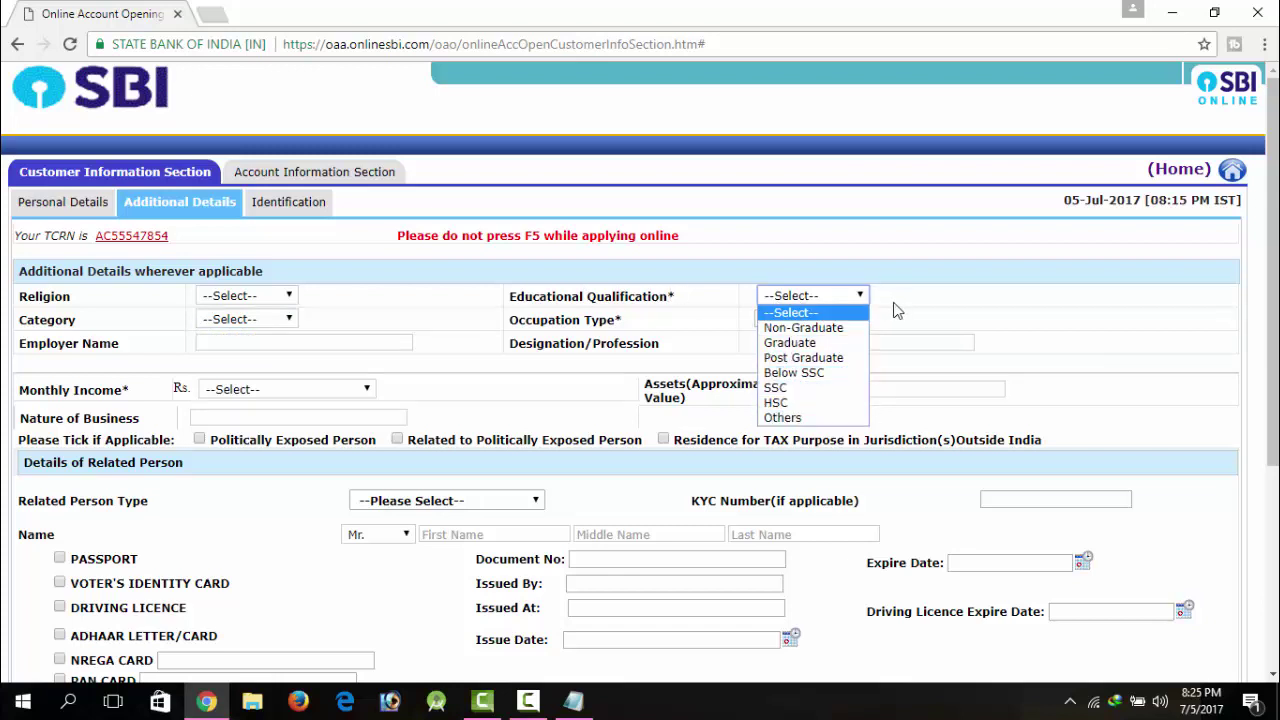
click(926, 283)
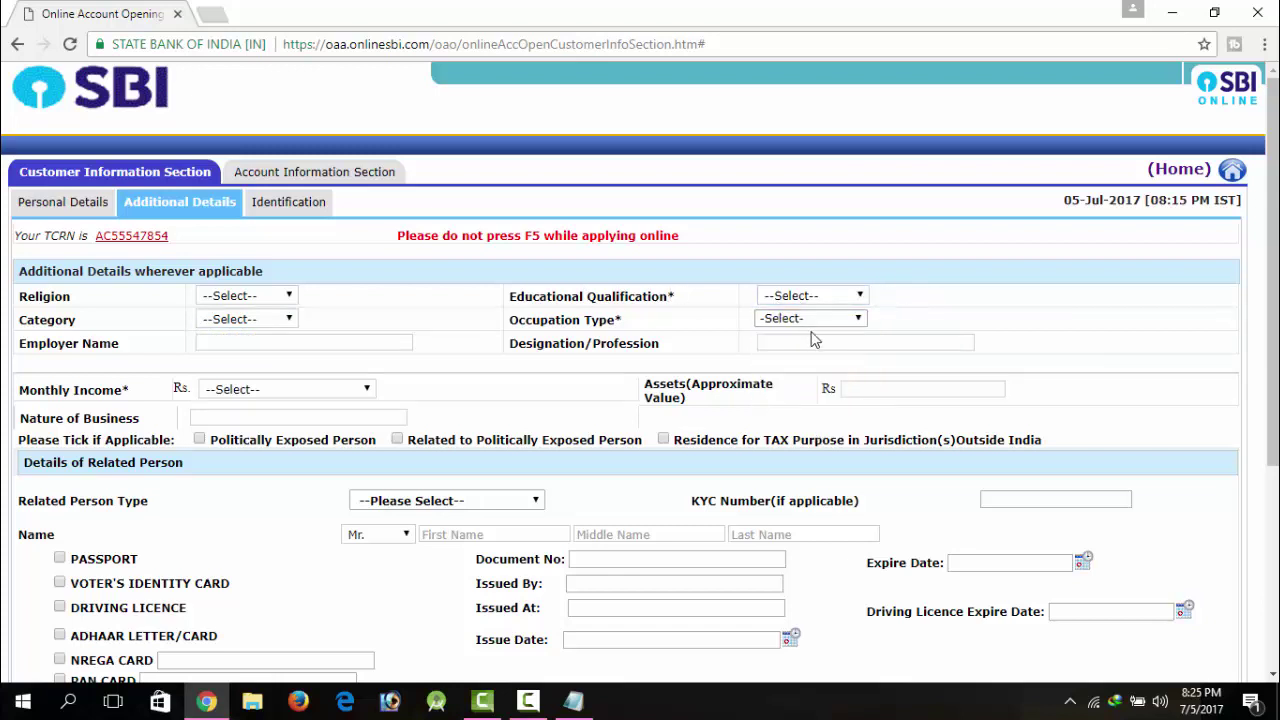
Step: Set Occupation Type to Others with sub-type Self Employed
click(820, 318)
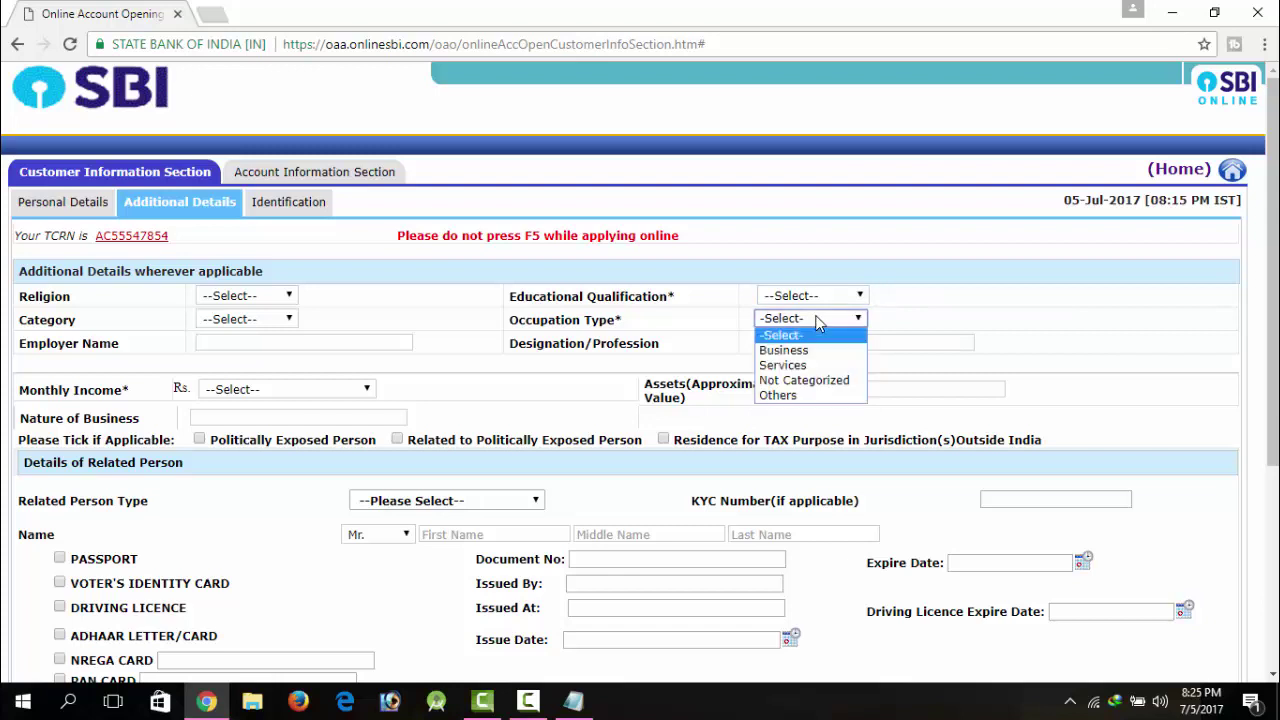
click(822, 398)
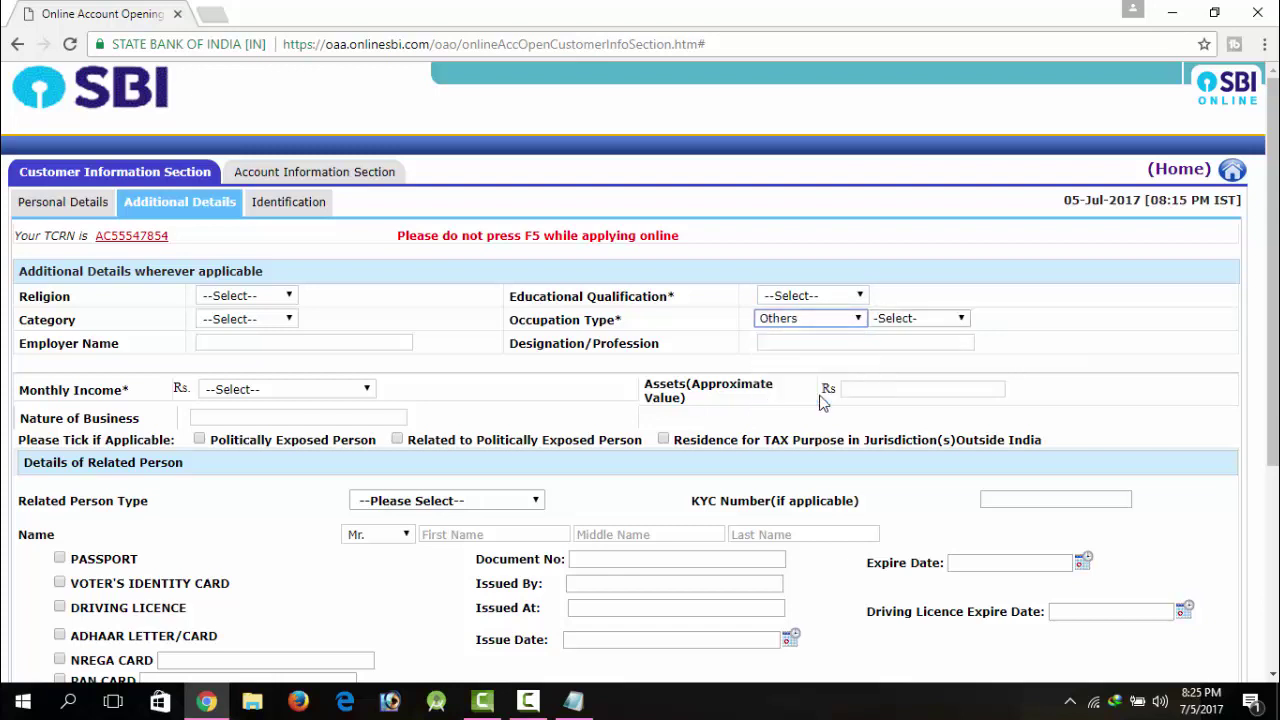
click(926, 319)
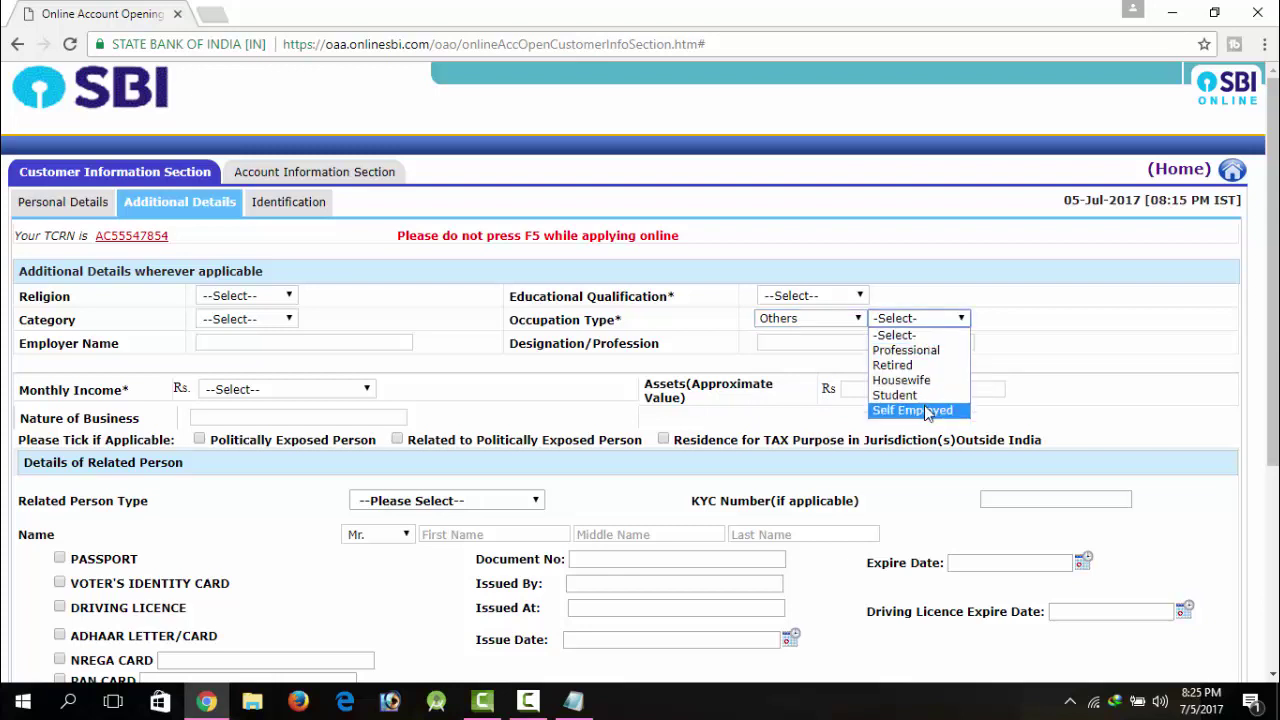
click(926, 411)
click(838, 320)
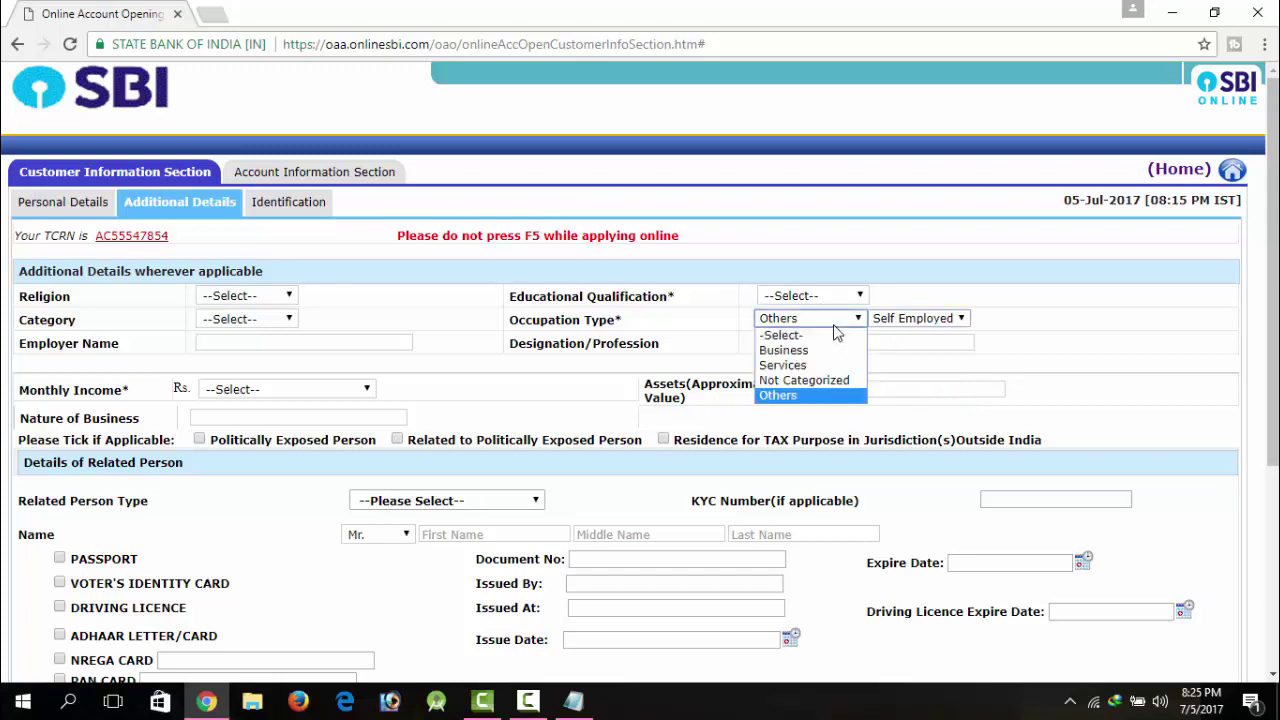
click(926, 313)
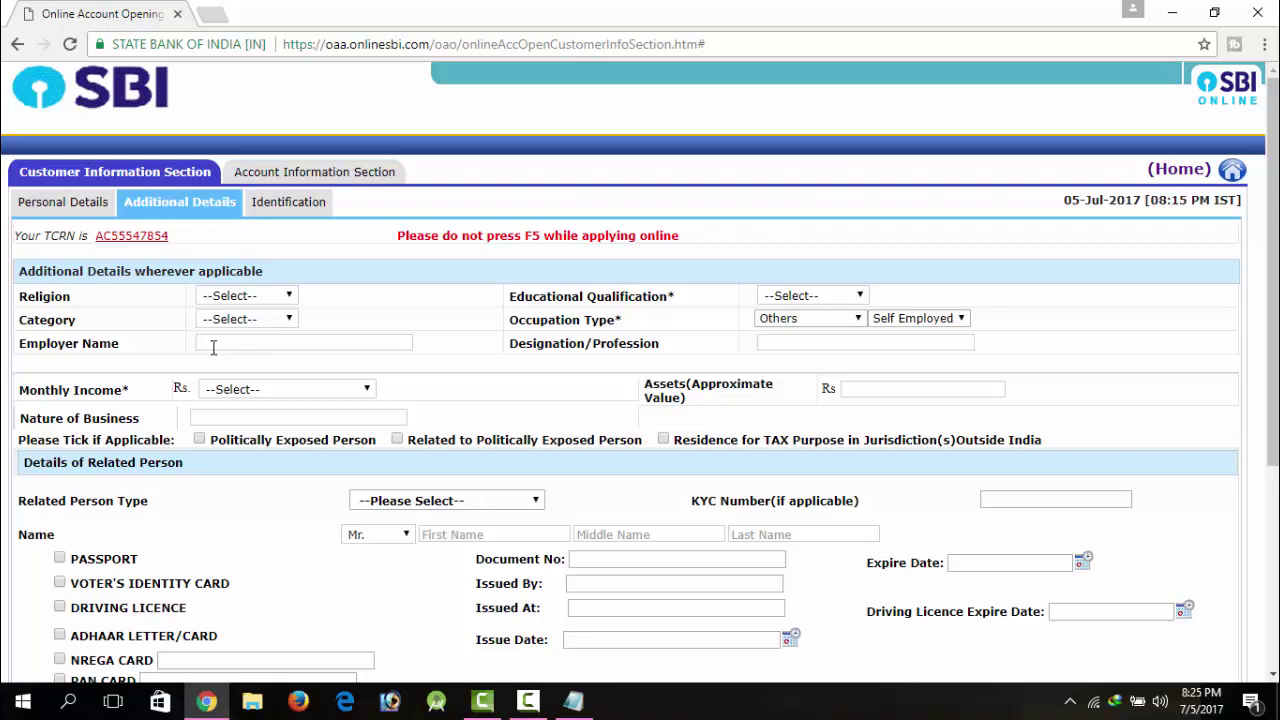
Step: Leave Monthly Income, Assets and Nature of Business empty
click(264, 391)
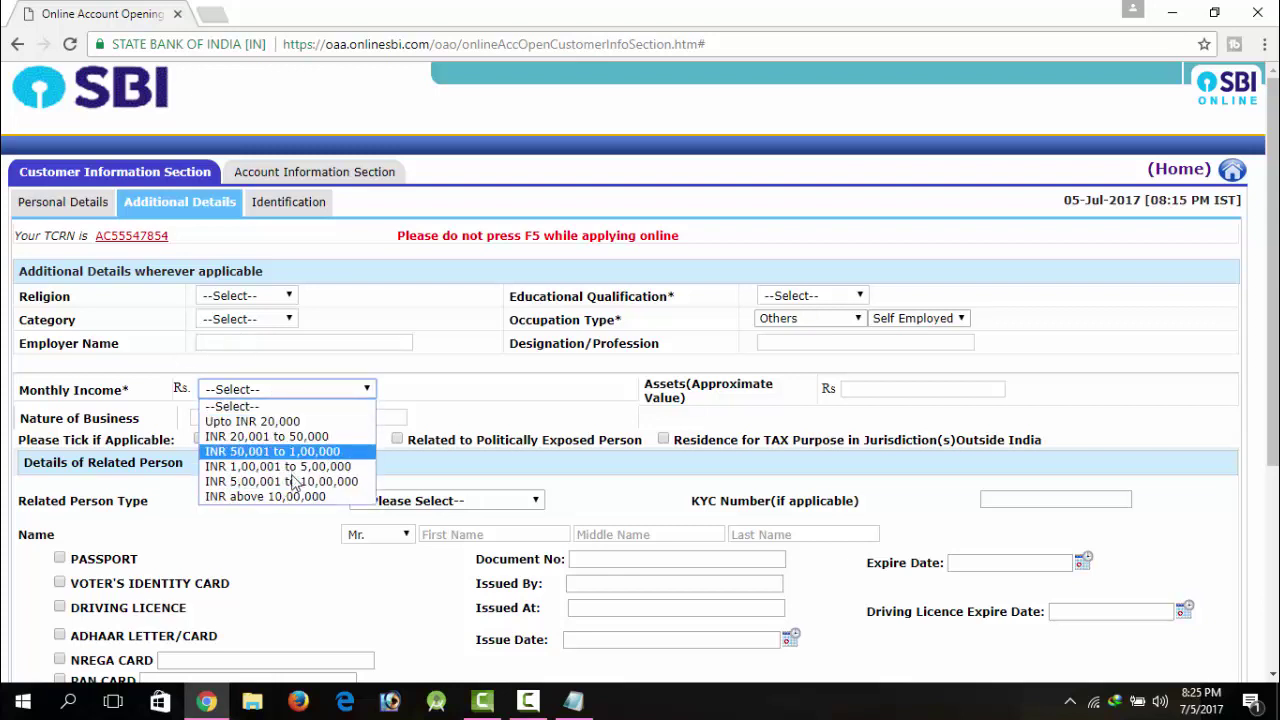
click(311, 367)
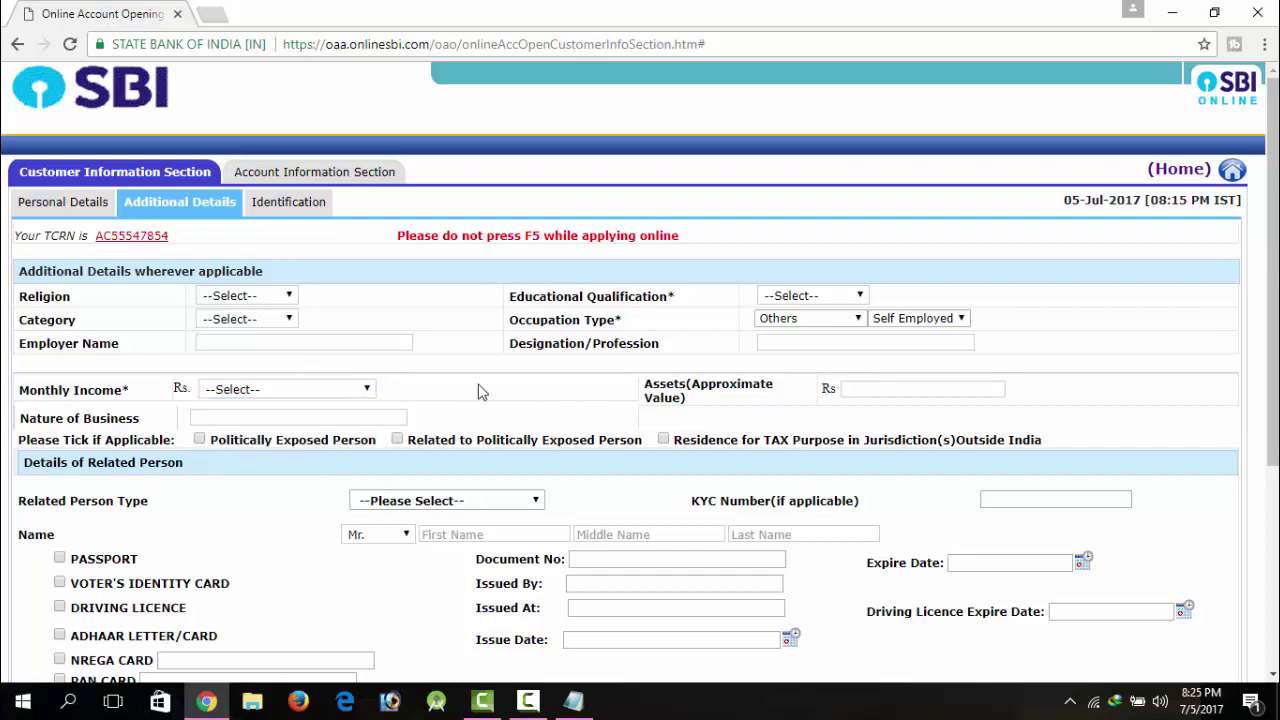
click(894, 389)
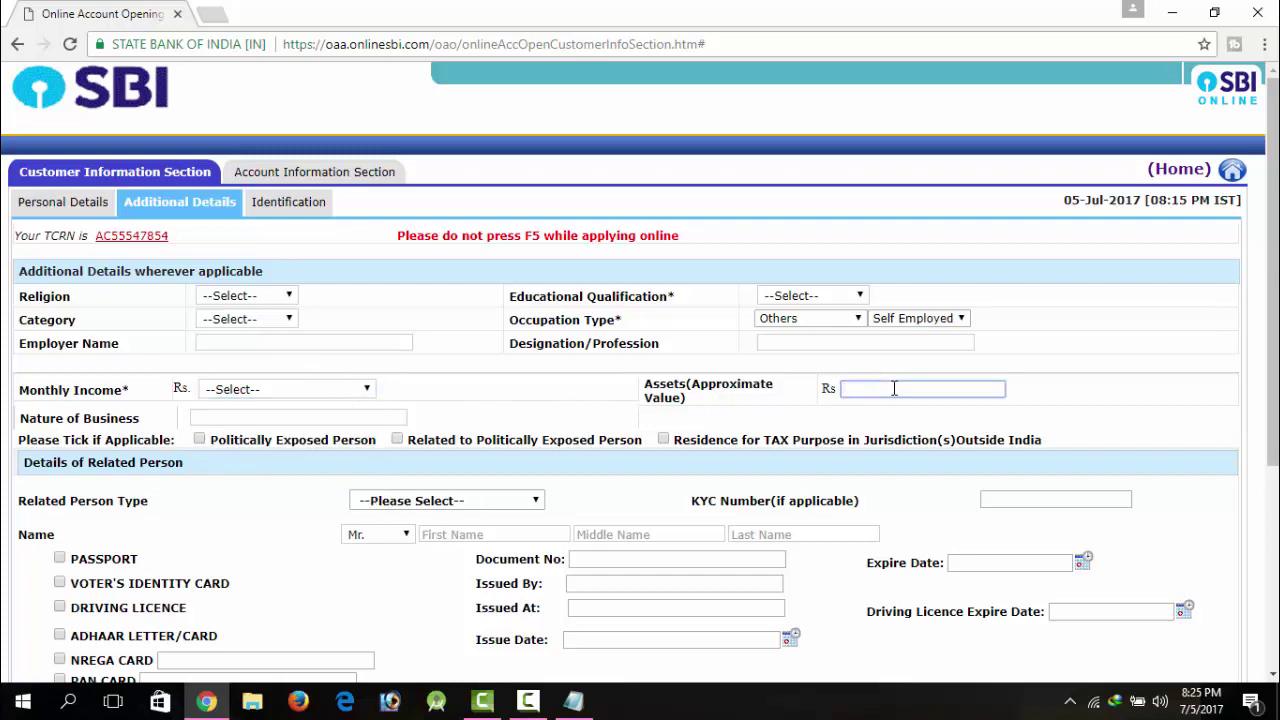
click(1102, 379)
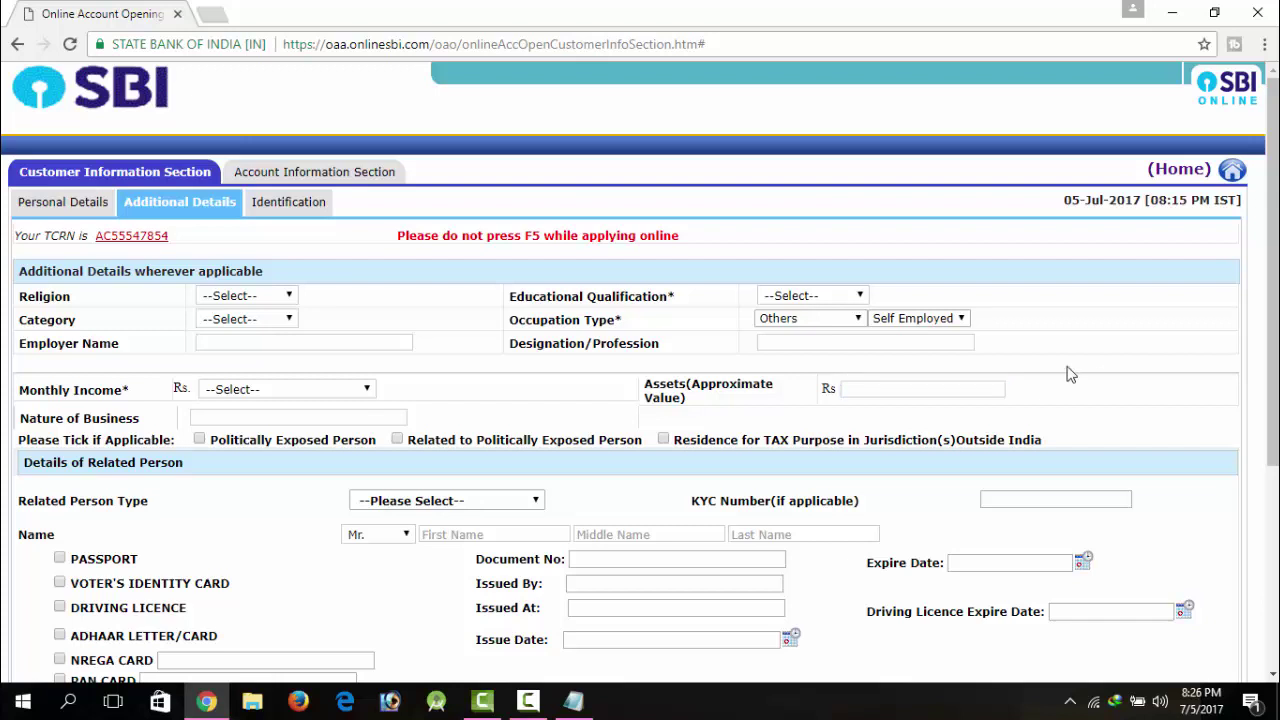
click(266, 418)
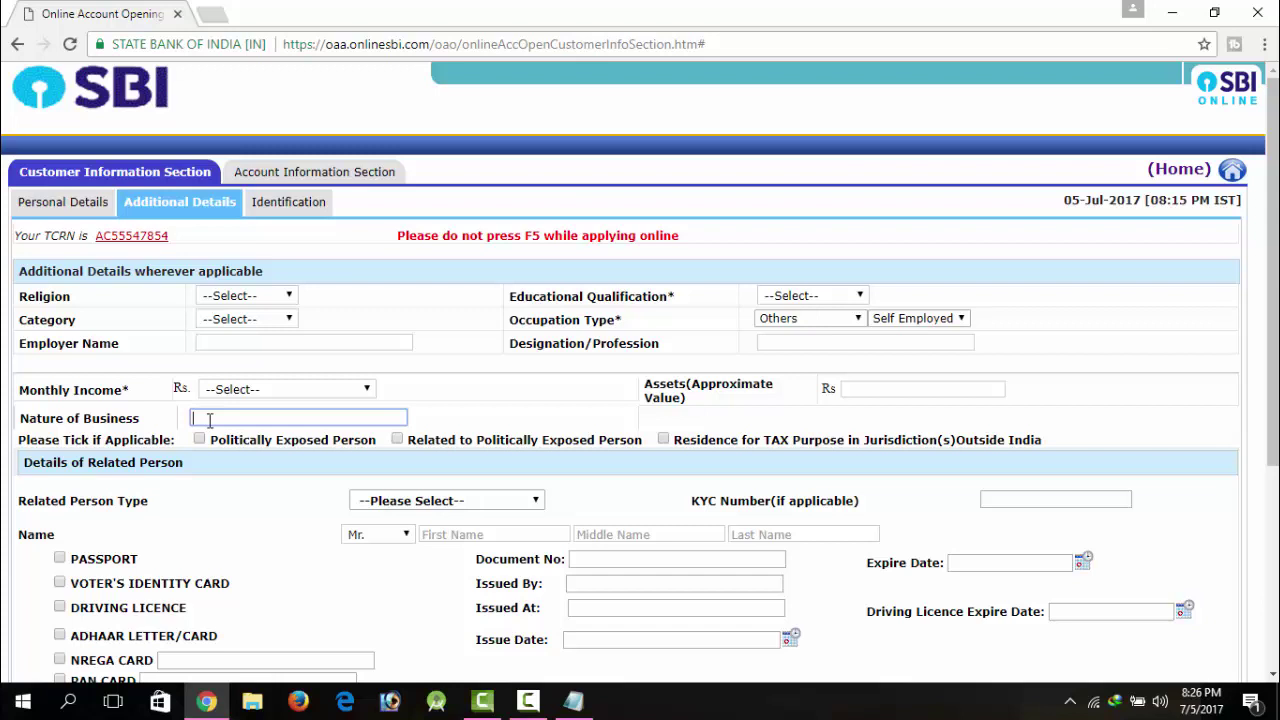
click(452, 402)
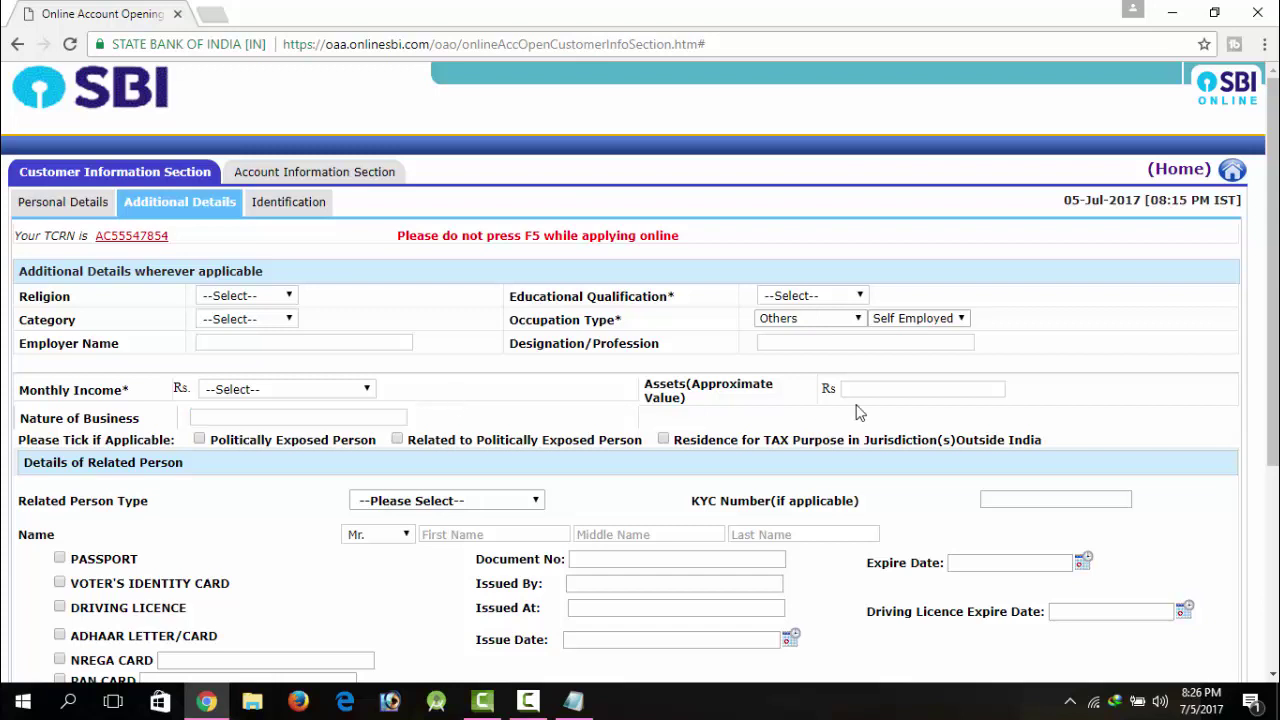
Step: Set the Related Person Type to Beneficiary
scroll(811, 429, down, 2)
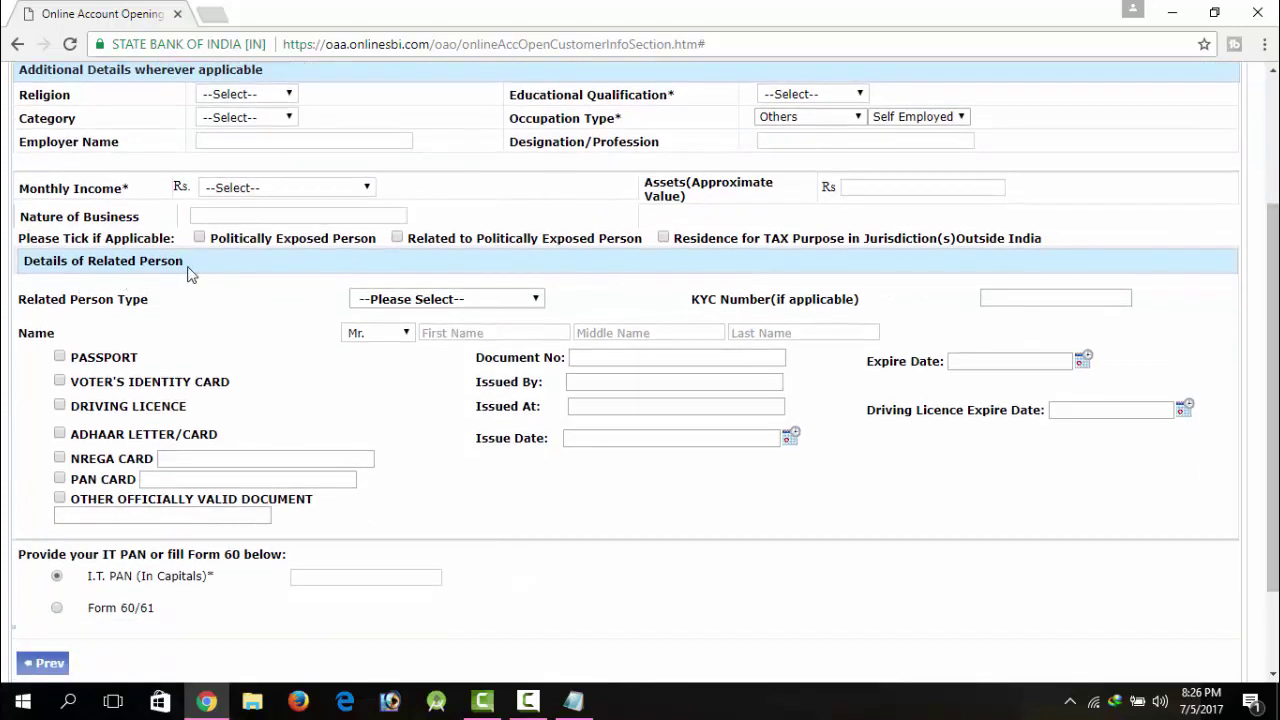
click(398, 302)
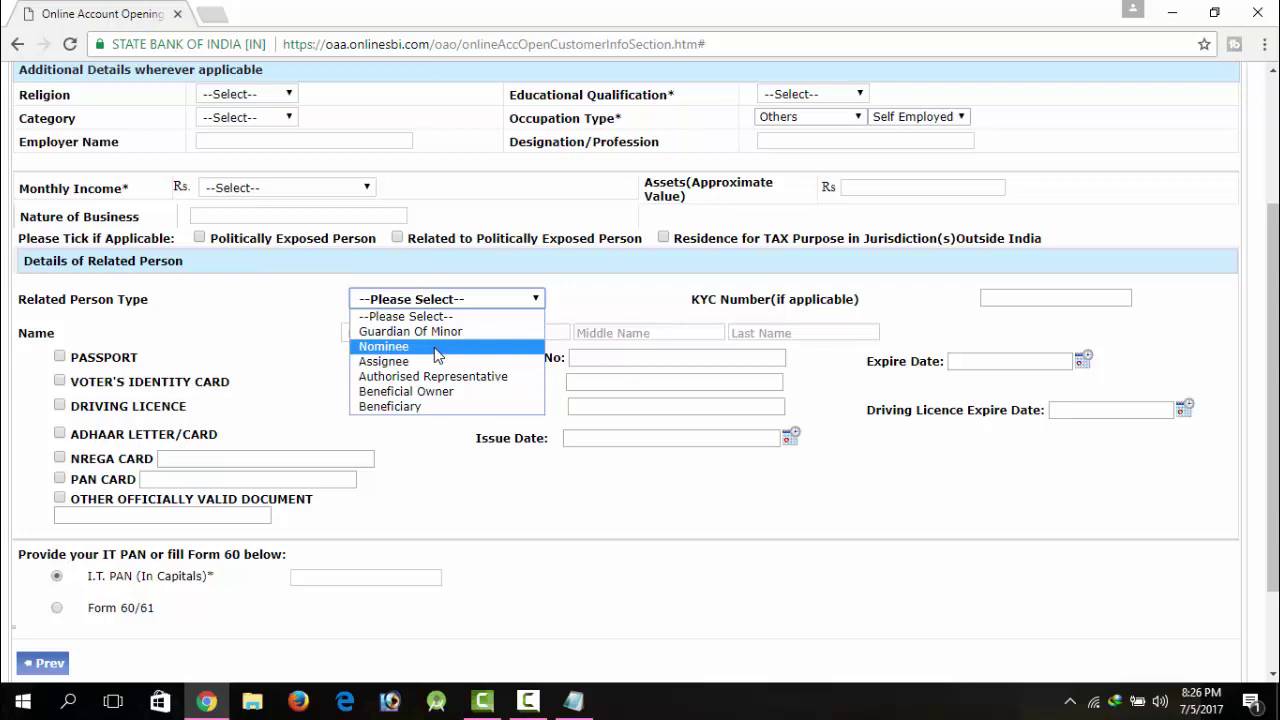
click(419, 406)
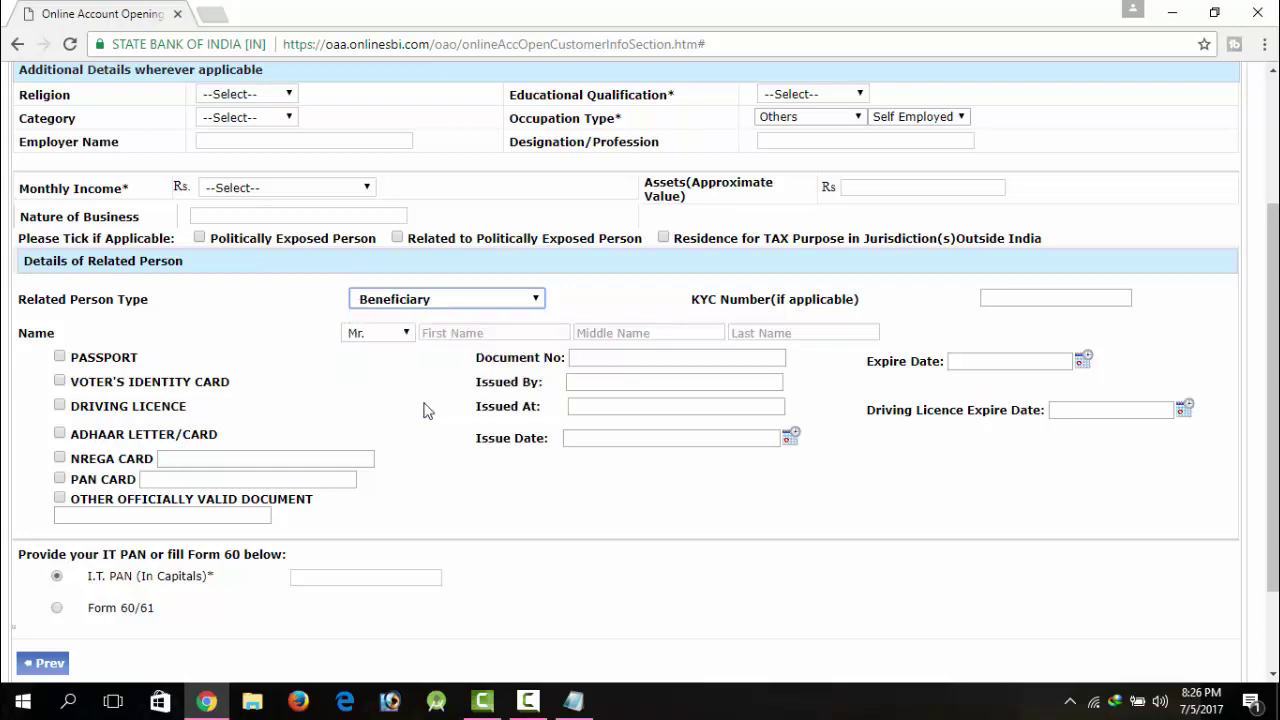
click(994, 303)
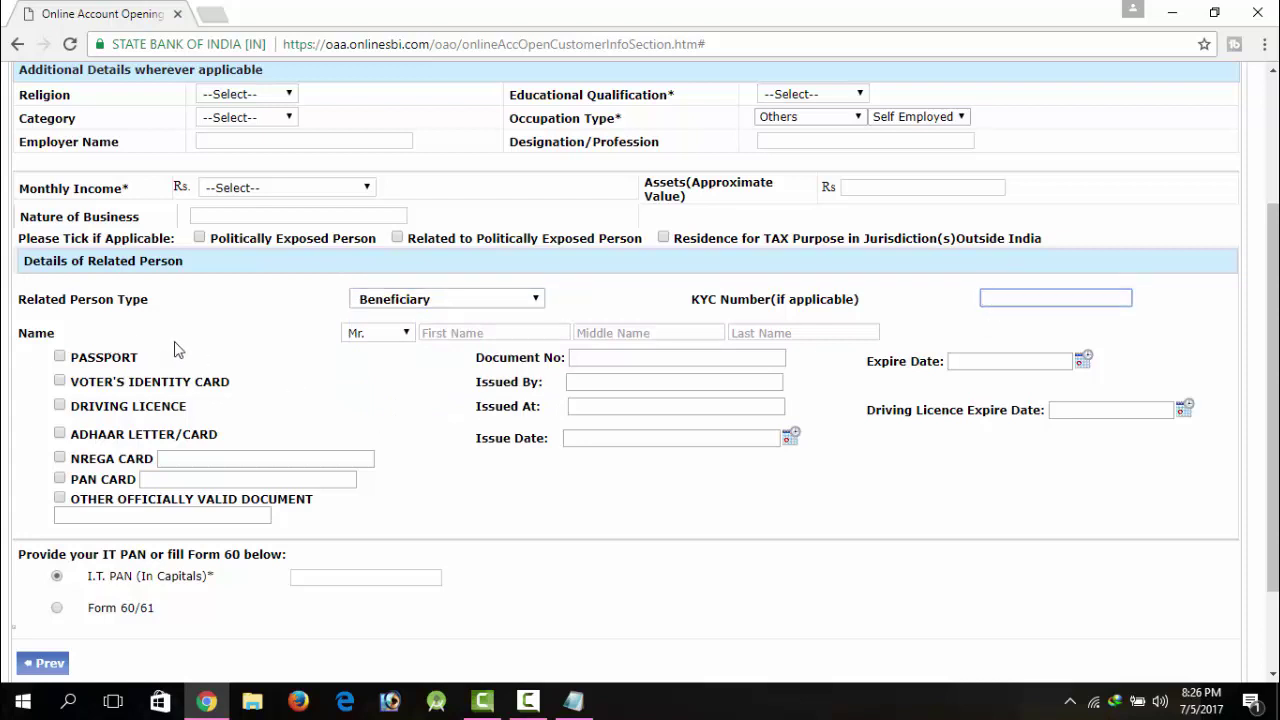
Step: Enter the related person's first and last name and tick Voter's Identity Card
click(460, 333)
key(Tab)
key(Tab)
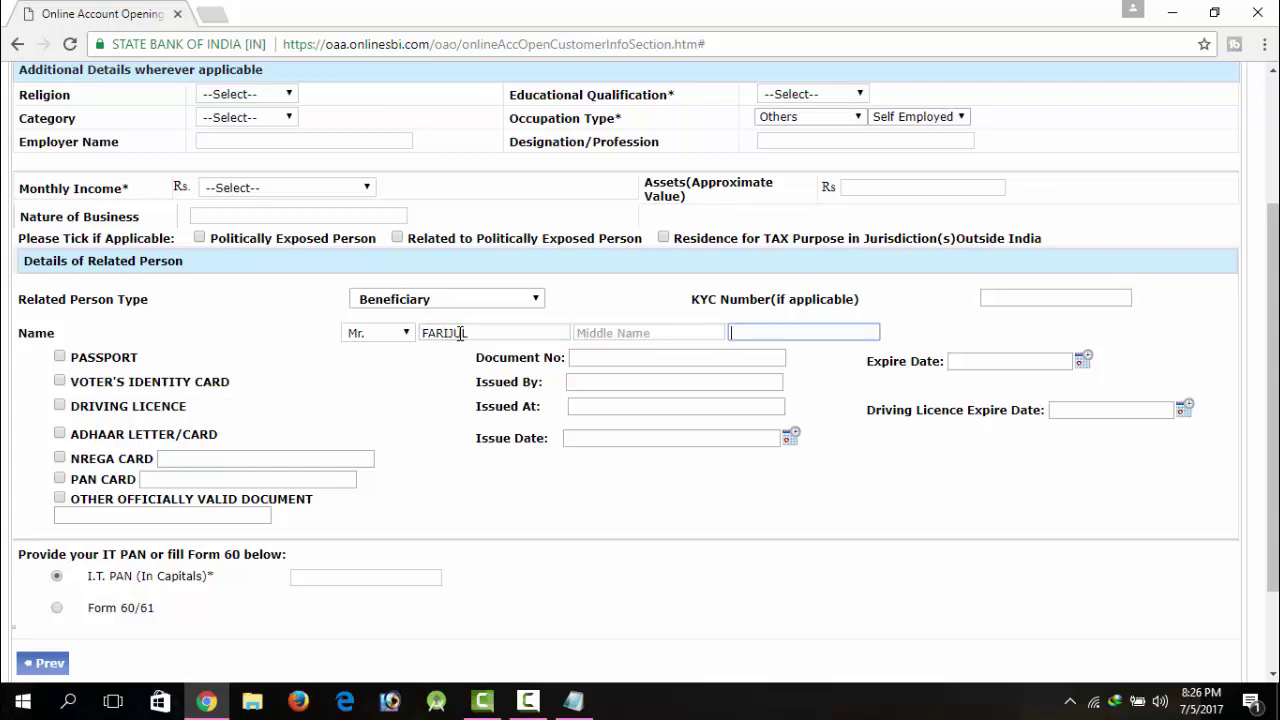
click(60, 381)
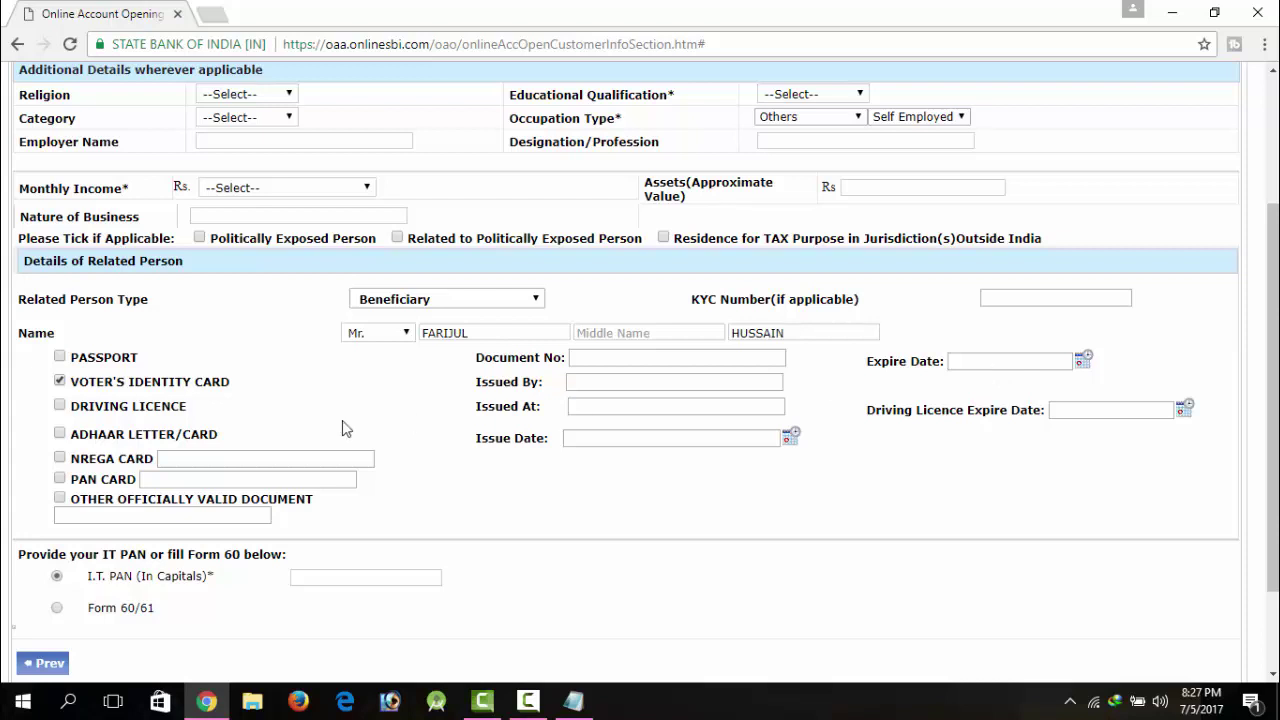
Step: Try the PAN CARD document option for the related person
click(61, 434)
click(60, 479)
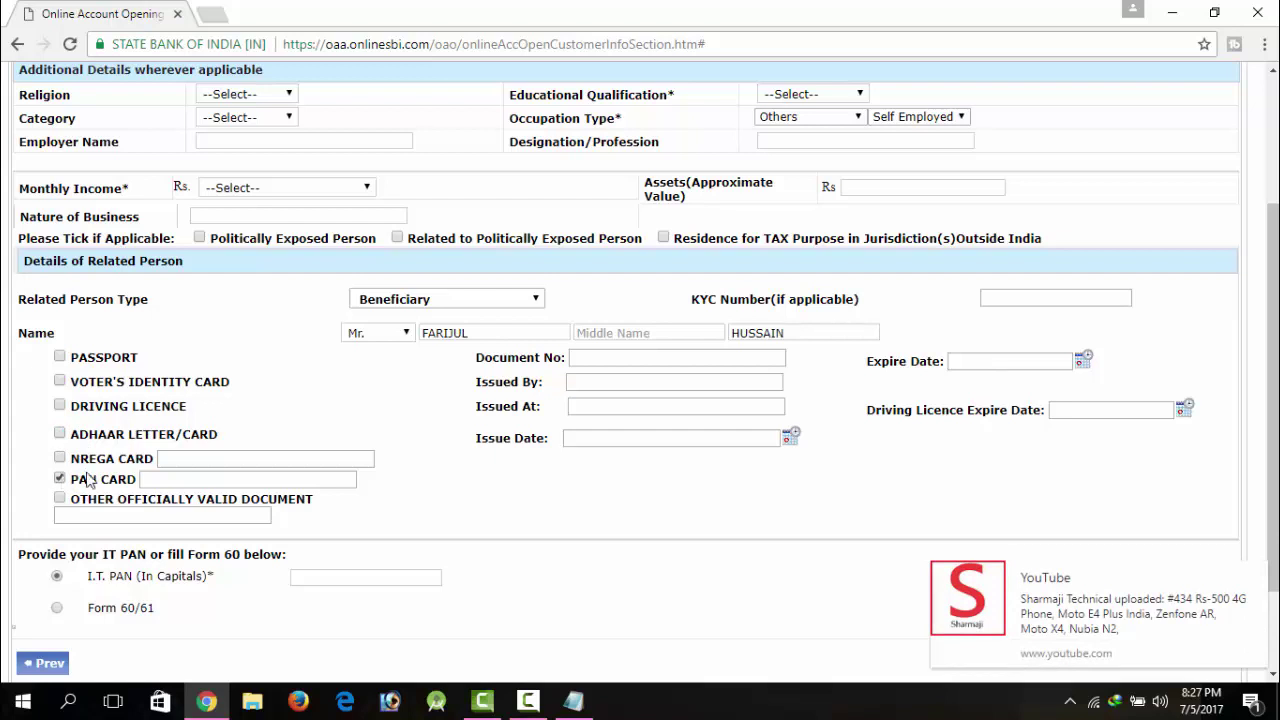
click(188, 478)
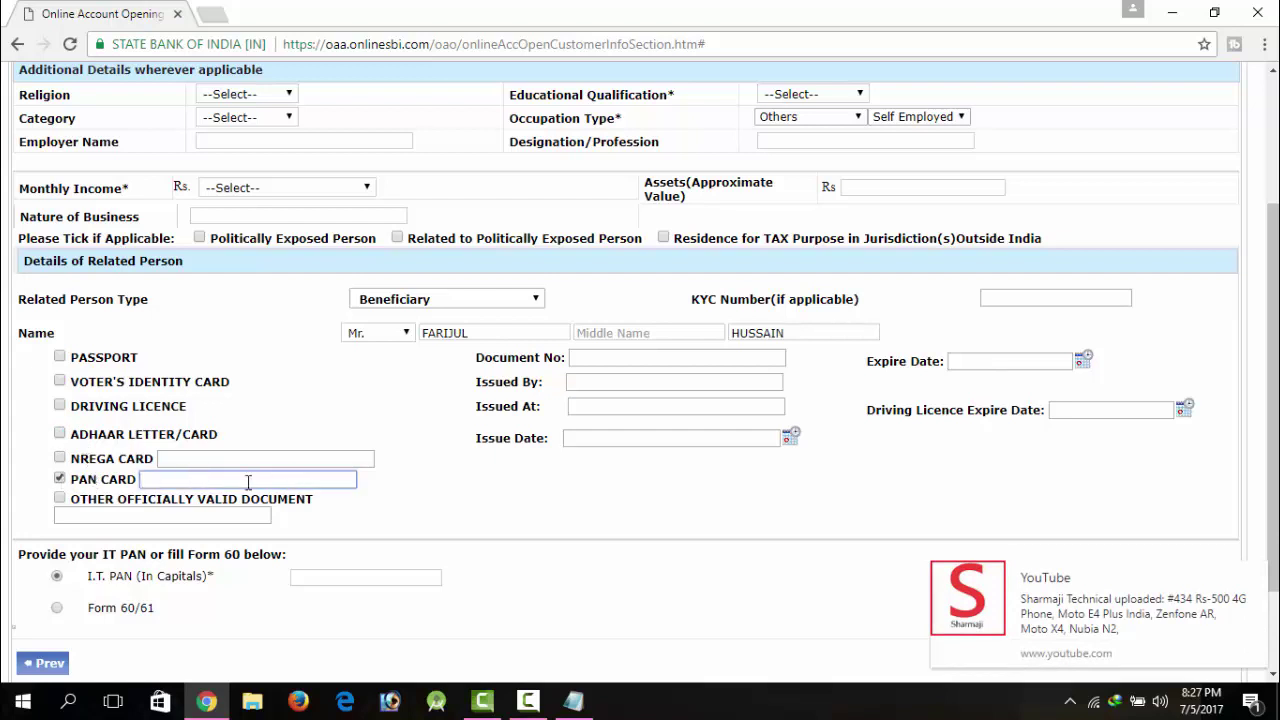
Step: Revert to Voter's Identity Card and choose Form 60/61 instead of an IT PAN
click(64, 377)
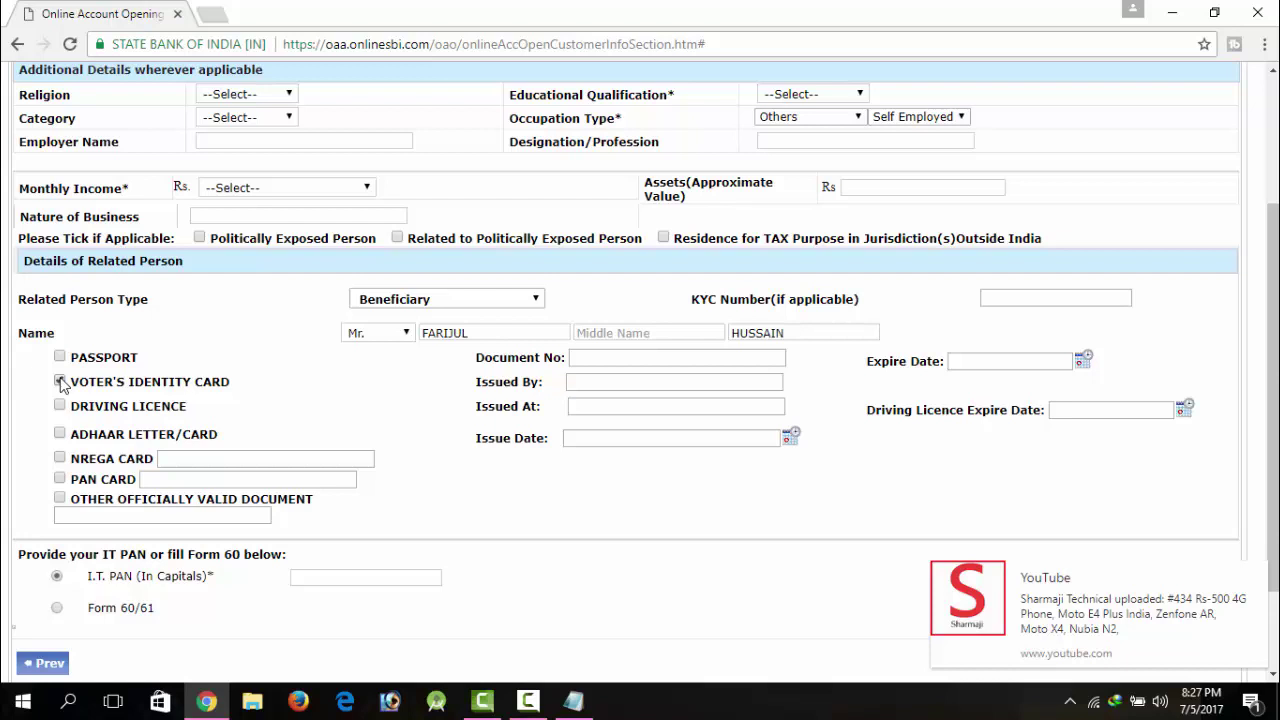
click(61, 382)
click(341, 579)
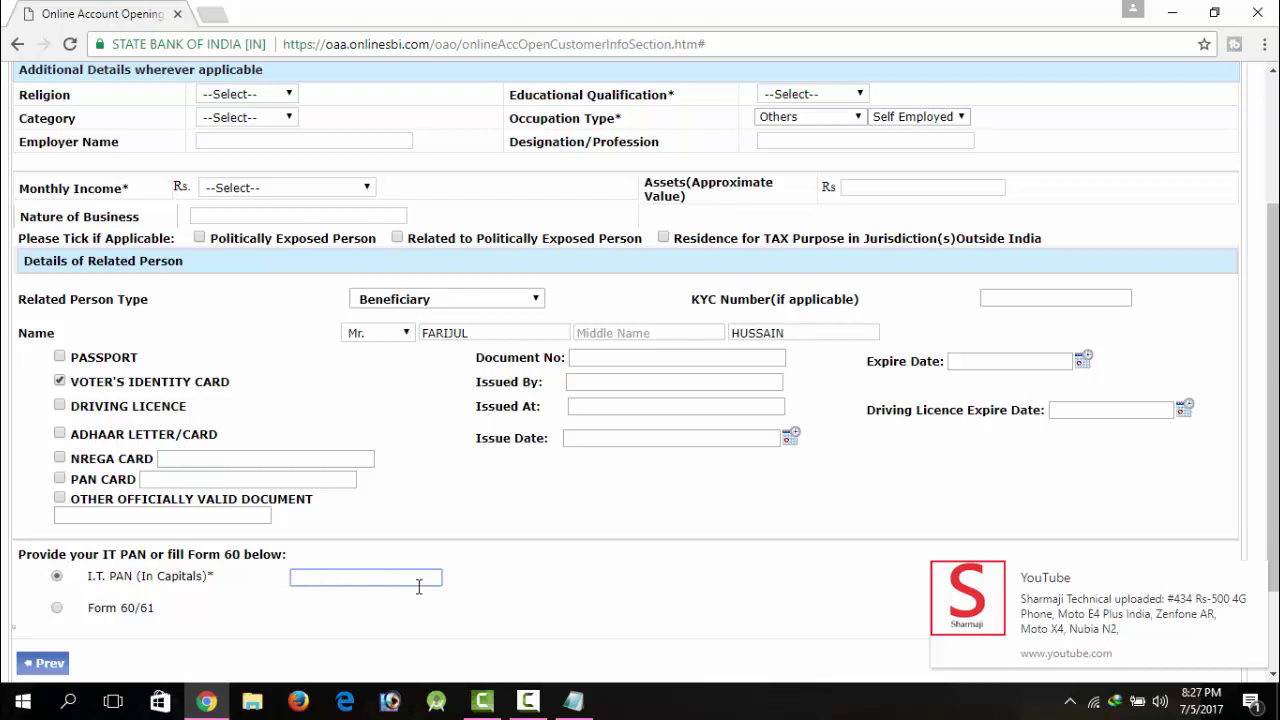
click(57, 607)
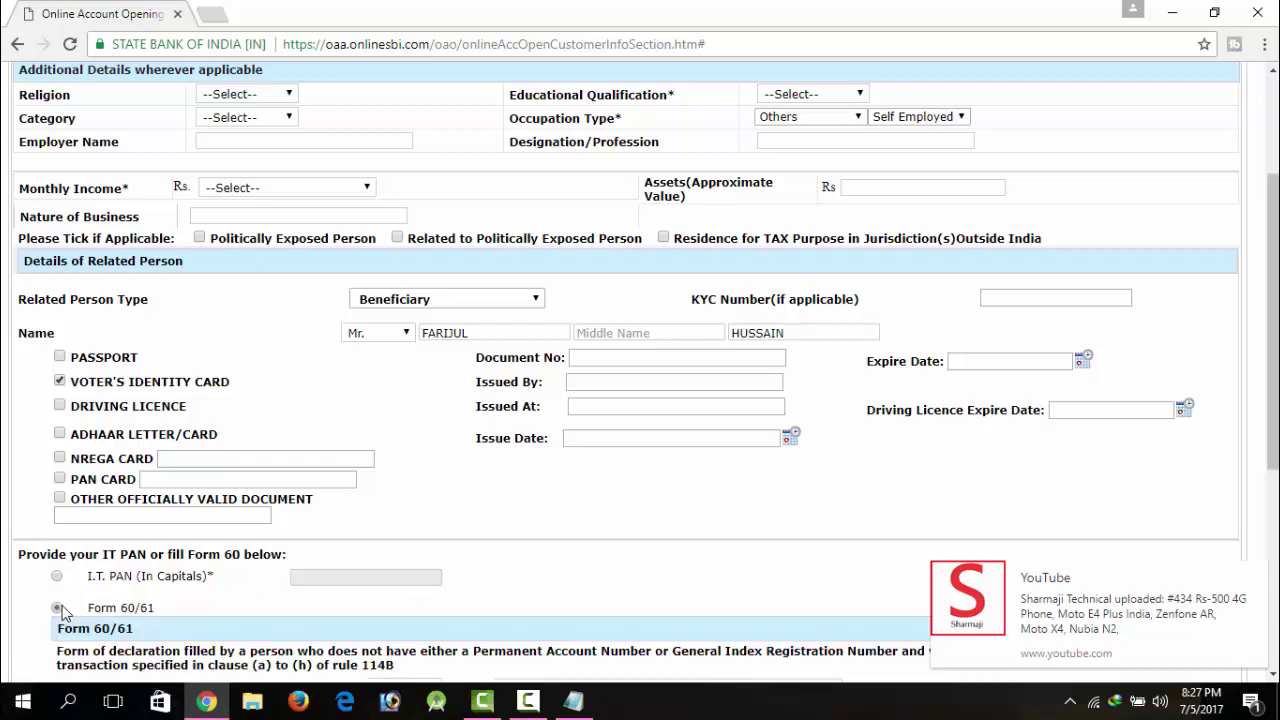
Step: Switch back to the I.T. PAN option and save the Additional Details, proceeding to Identification
drag(1273, 420, 1273, 615)
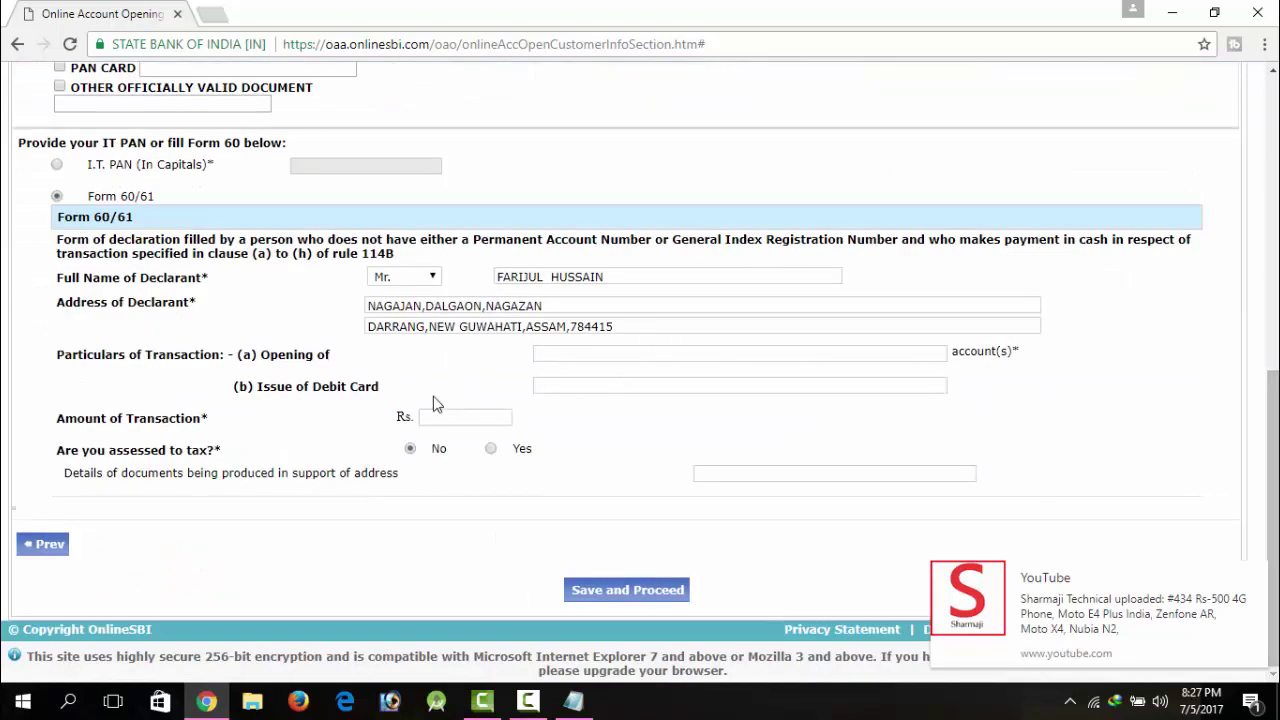
drag(1273, 500, 1273, 392)
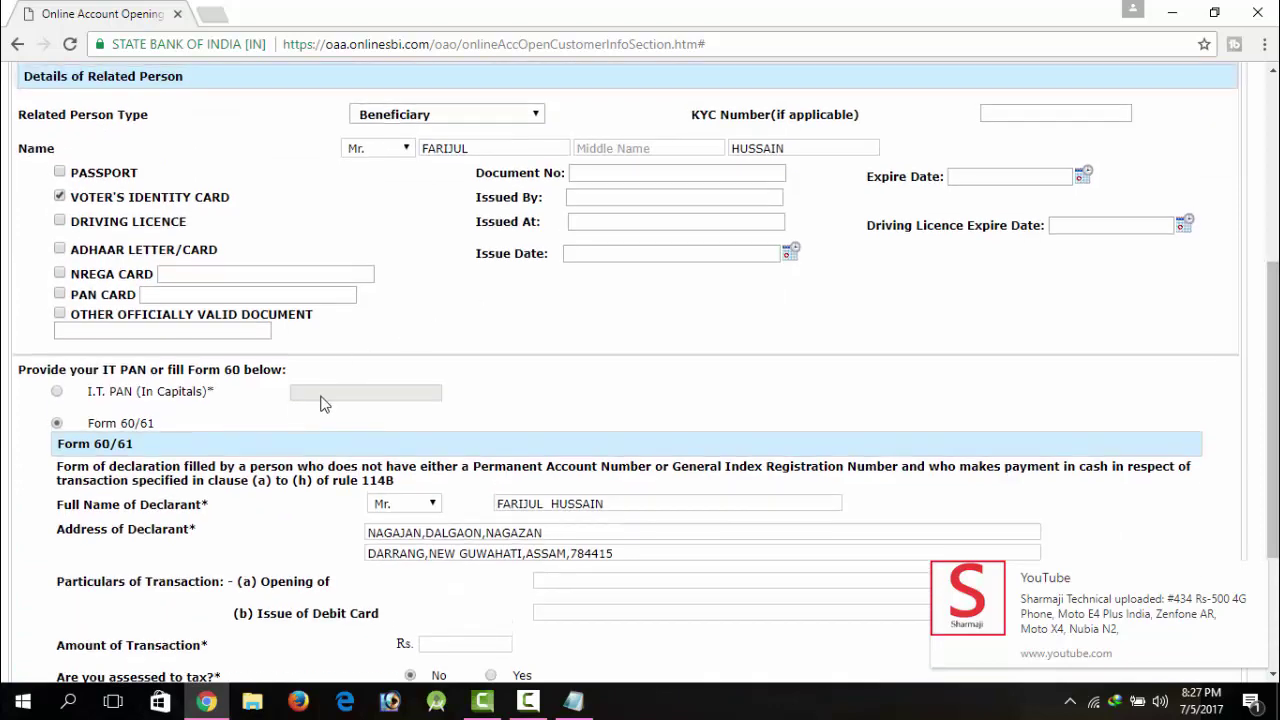
click(58, 392)
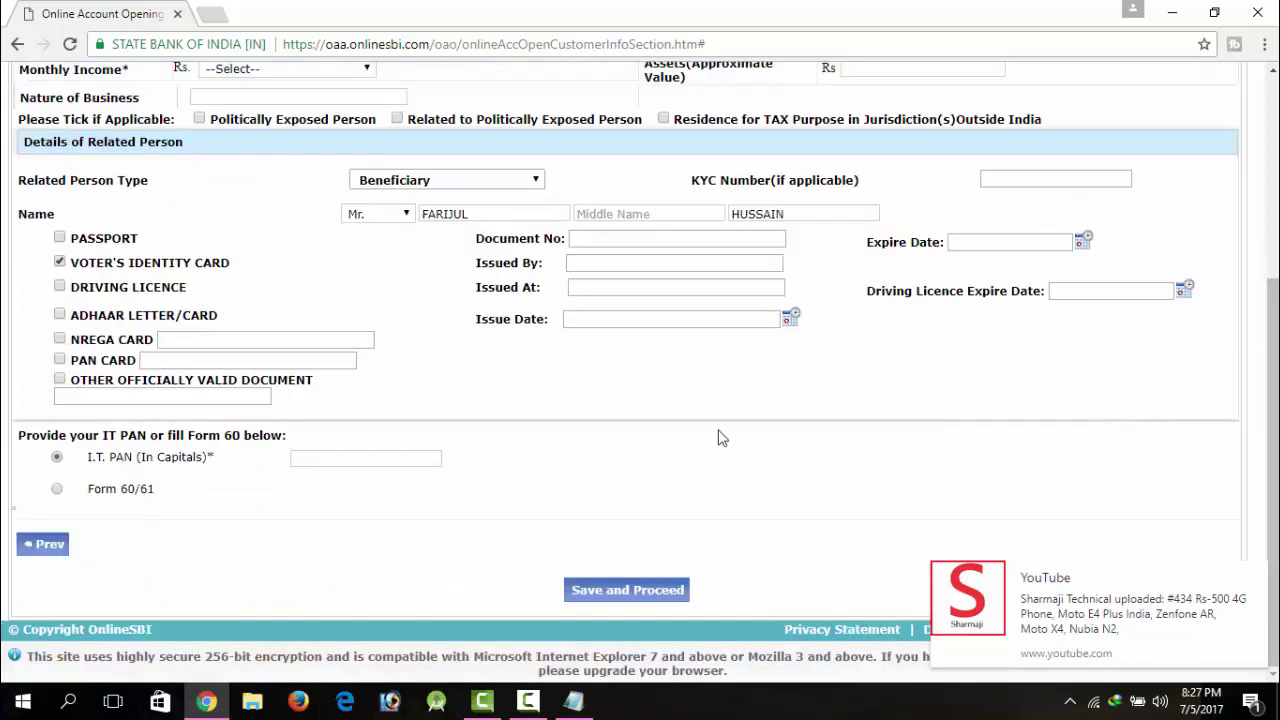
mouse_move(1273, 420)
mouse_down()
mouse_move(1273, 260)
mouse_move(1273, 412)
mouse_up()
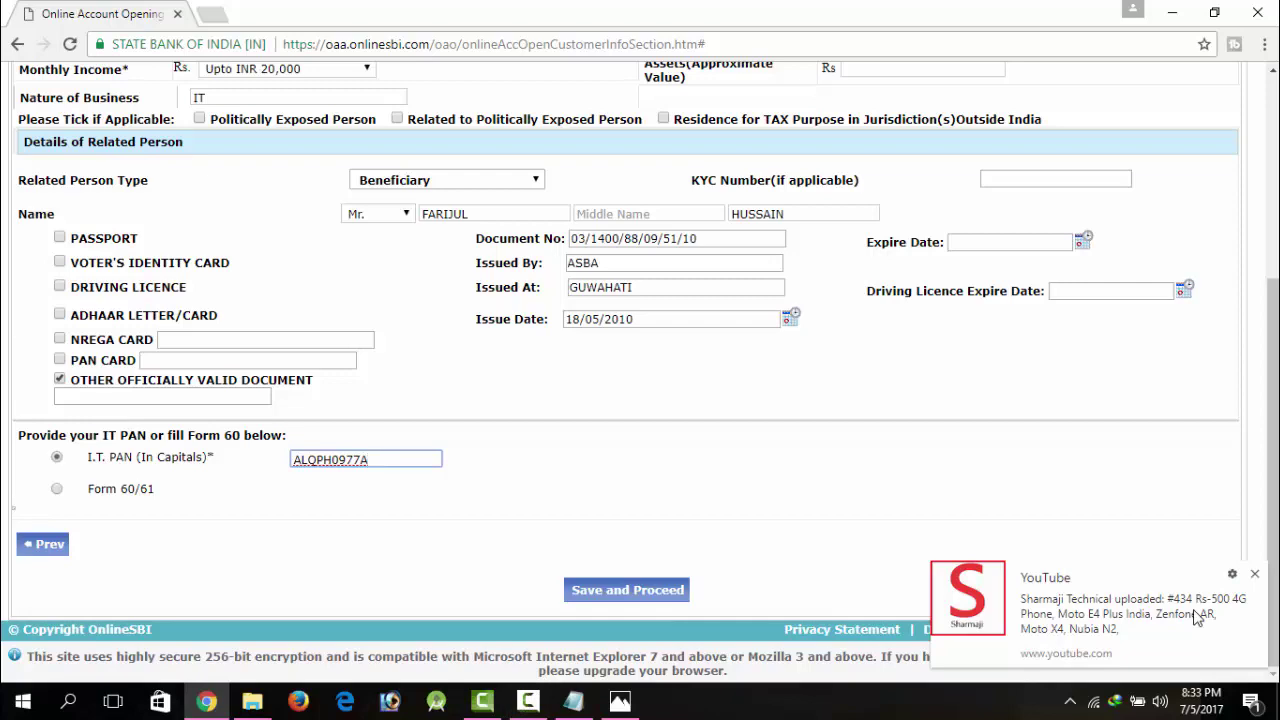
mouse_move(1275, 360)
mouse_down()
mouse_move(1275, 170)
mouse_move(1272, 370)
mouse_up()
click(651, 592)
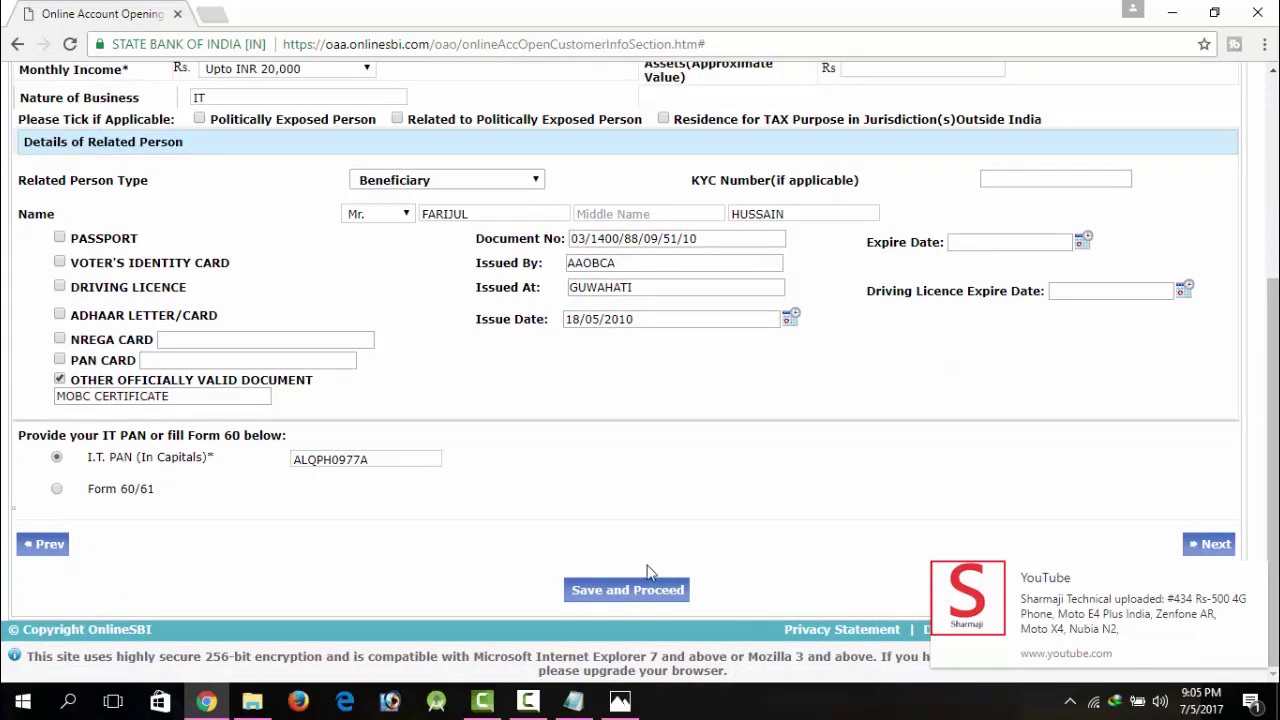
click(641, 592)
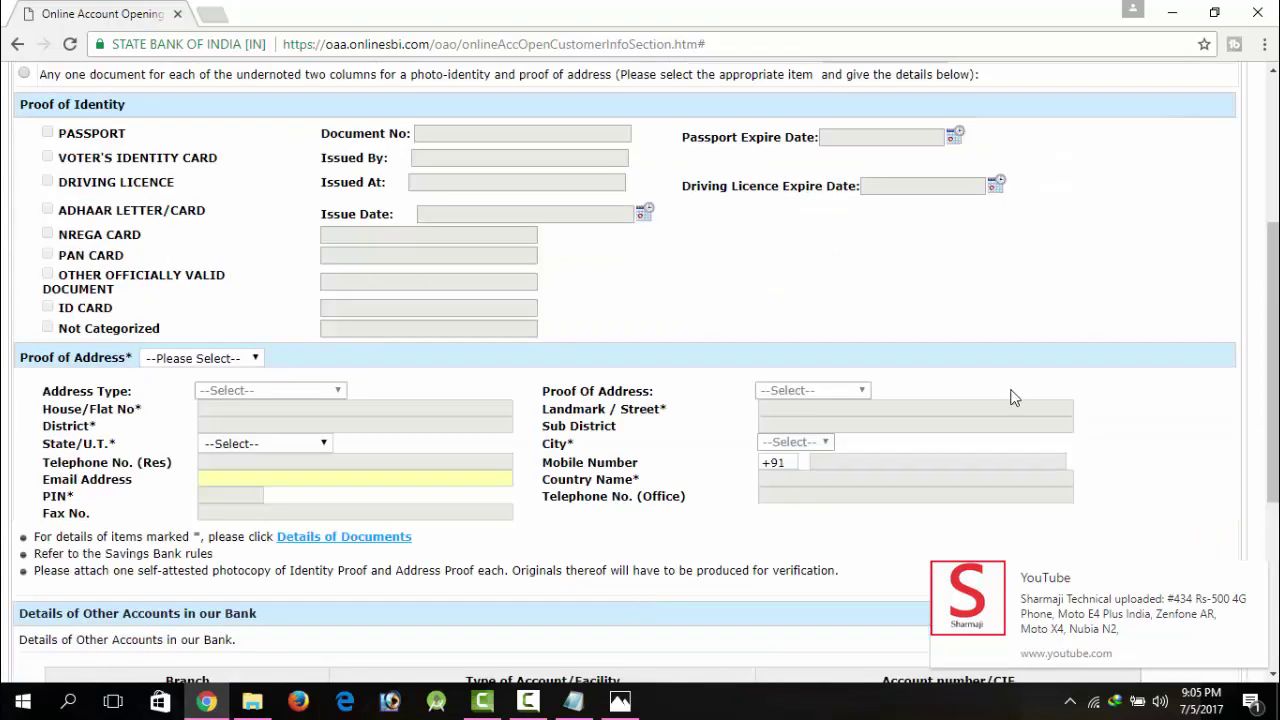
Step: Set the ID Type to Identity Card issued by Public Authority
drag(1273, 286, 1273, 140)
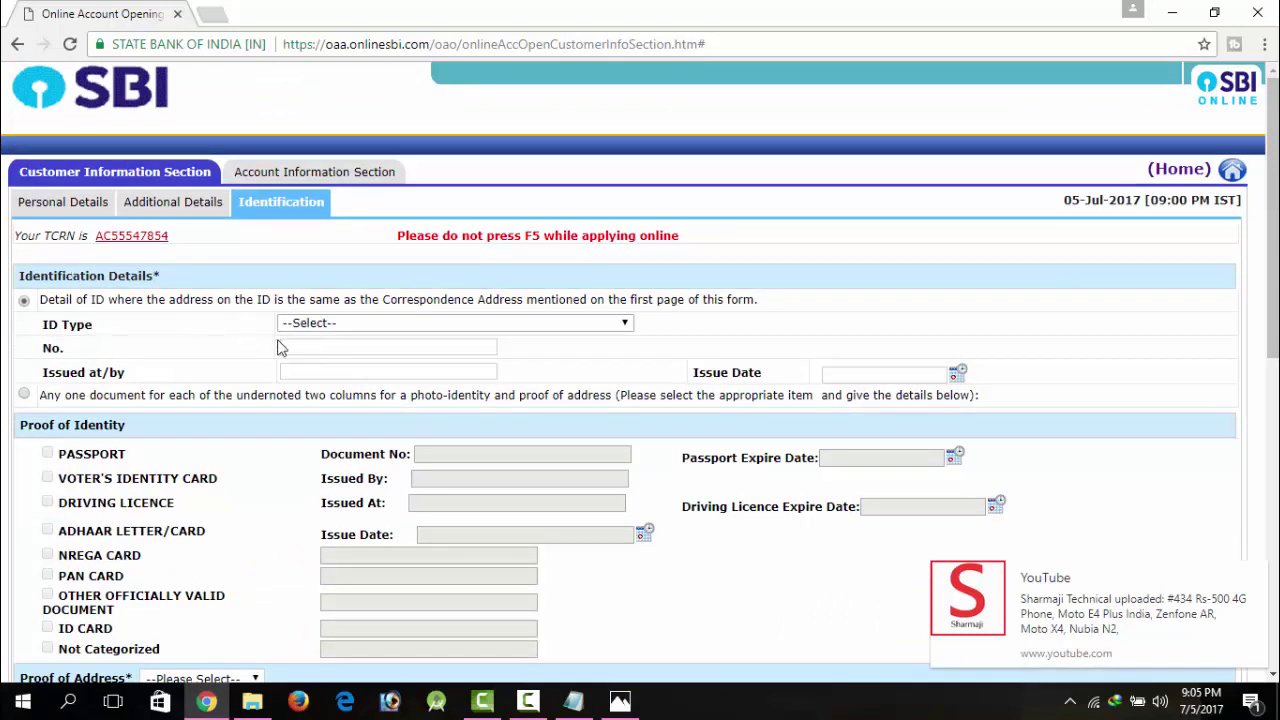
click(389, 323)
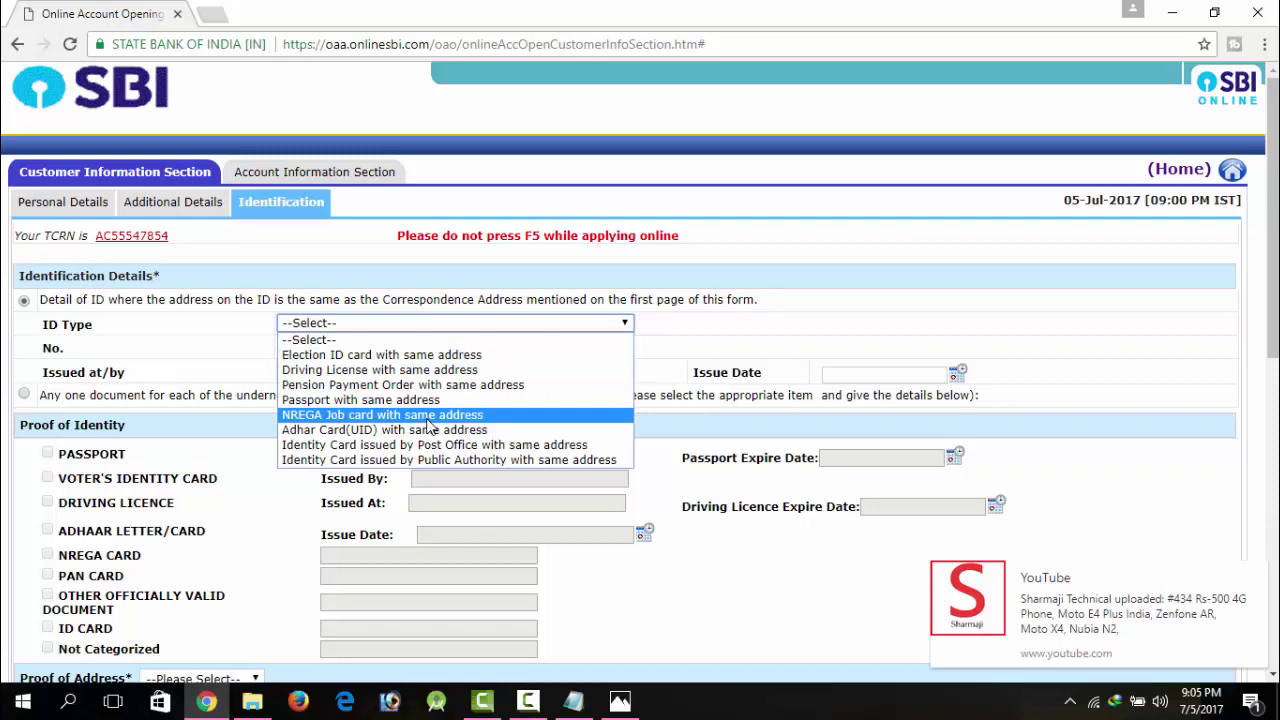
key(Down)
key(Down)
key(Up)
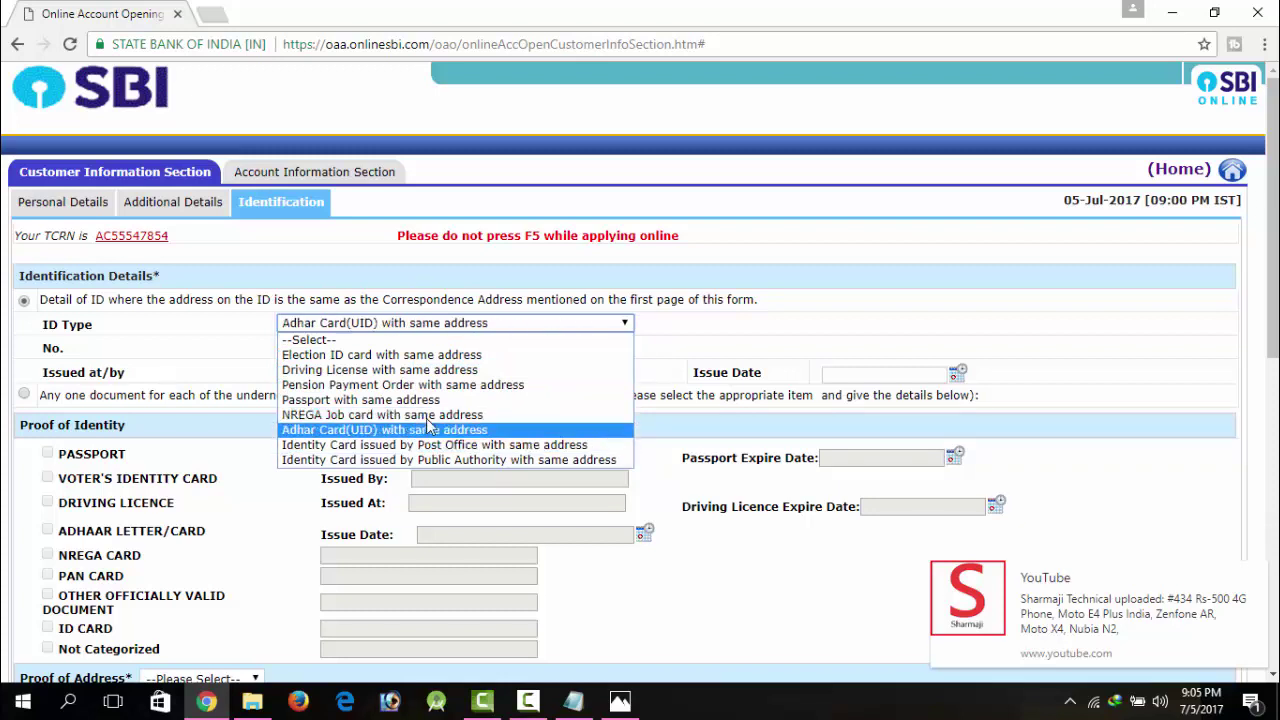
key(Down)
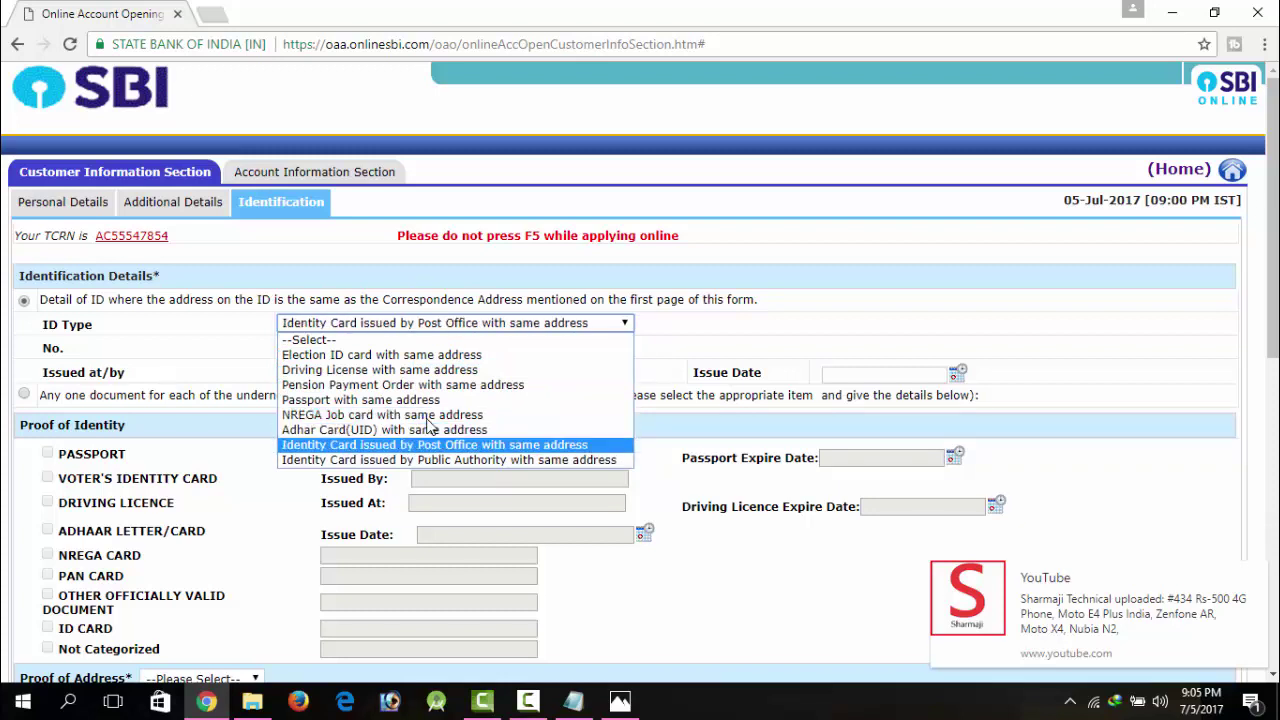
key(Down)
key(Up)
key(Down)
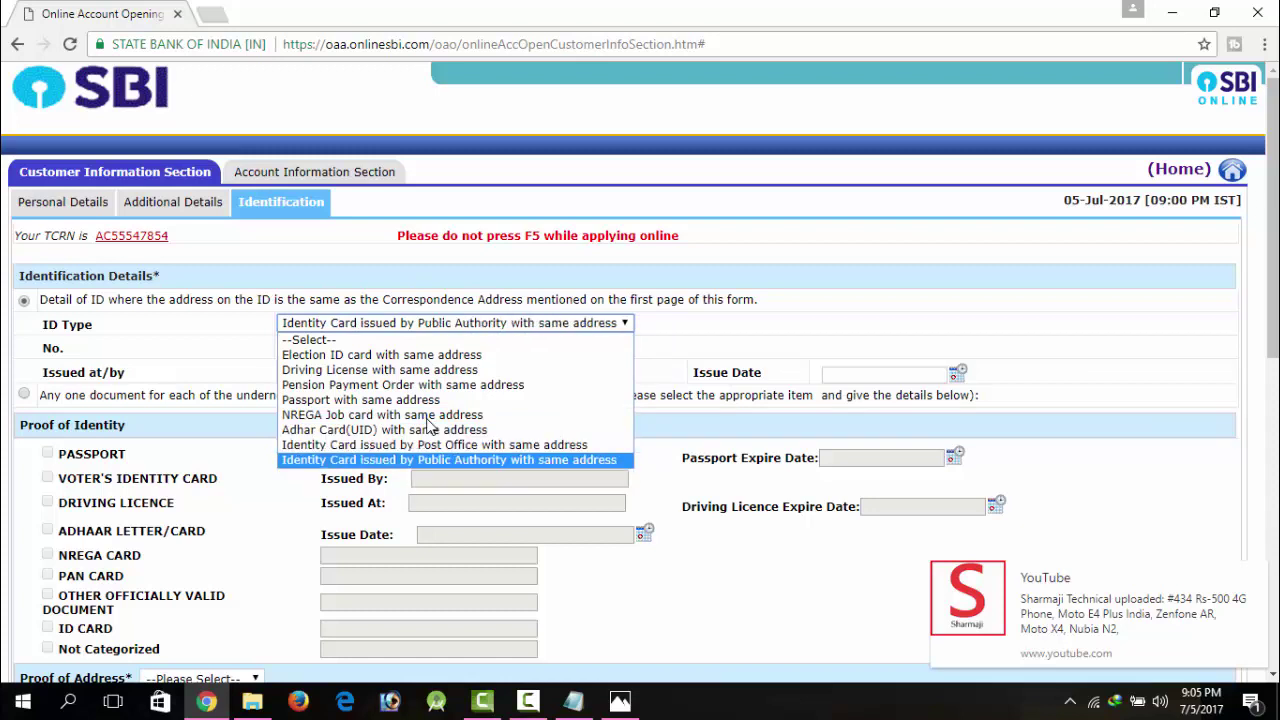
key(Return)
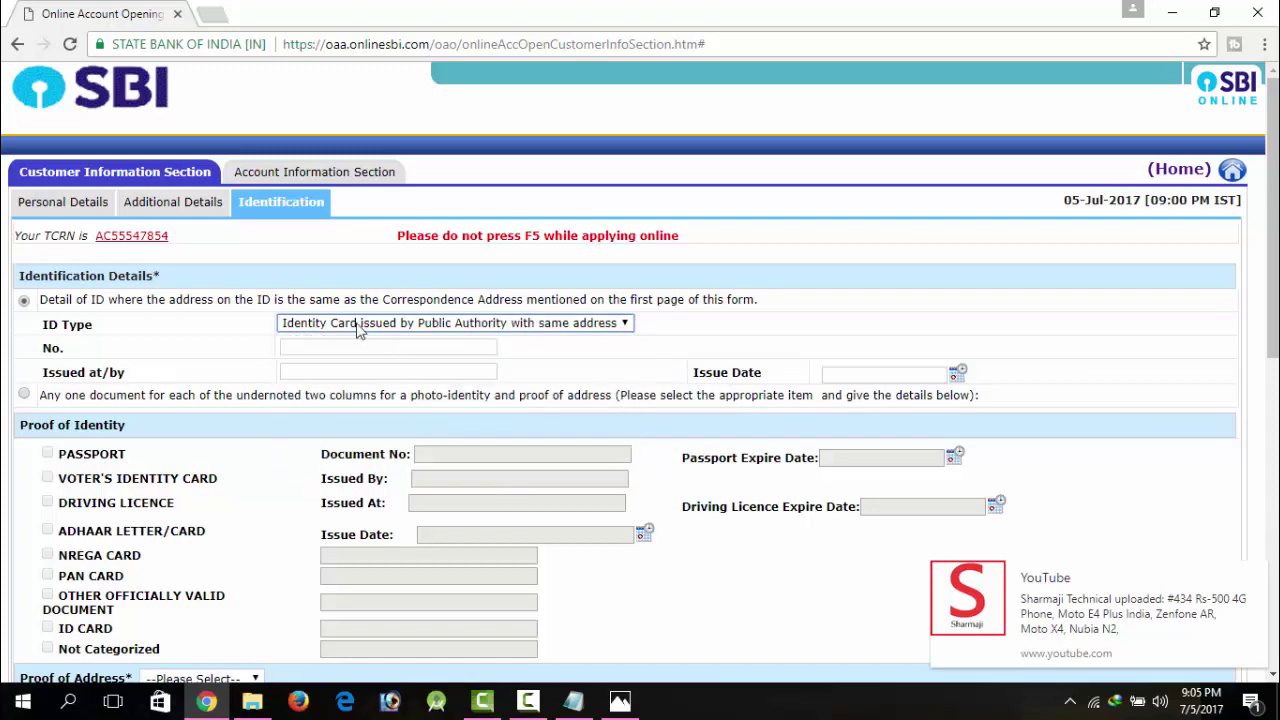
Step: Choose 'Any one document for each of the undernoted two columns' for separate identity and address proofs
click(361, 346)
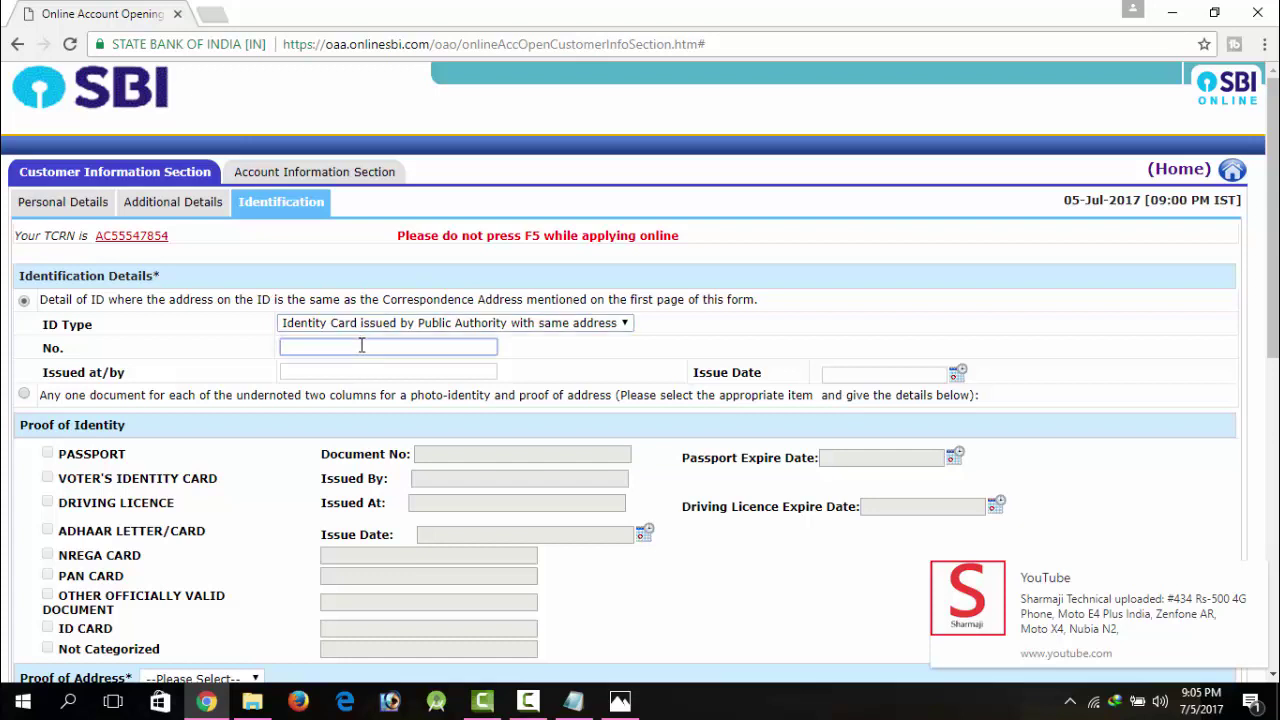
click(328, 370)
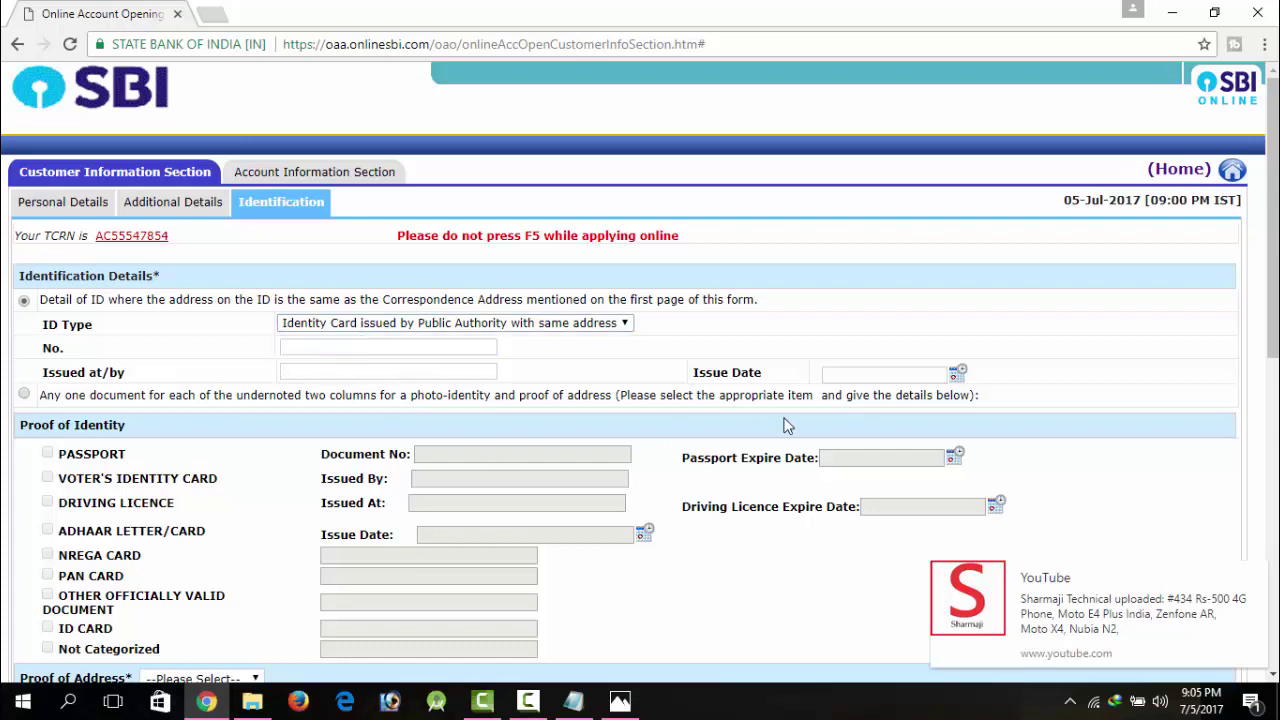
click(99, 392)
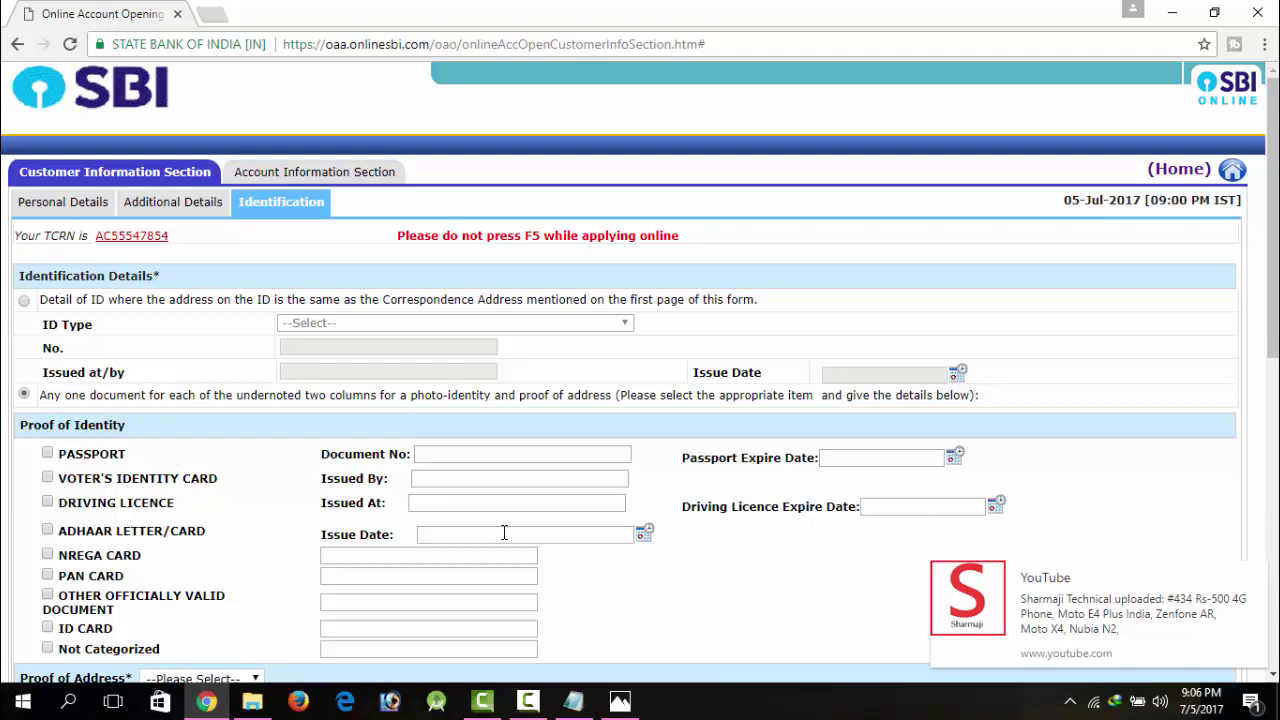
Step: Use Voter's Identity Card as proof of identity and Permanent address as proof of address
scroll(1272, 220, down, 3)
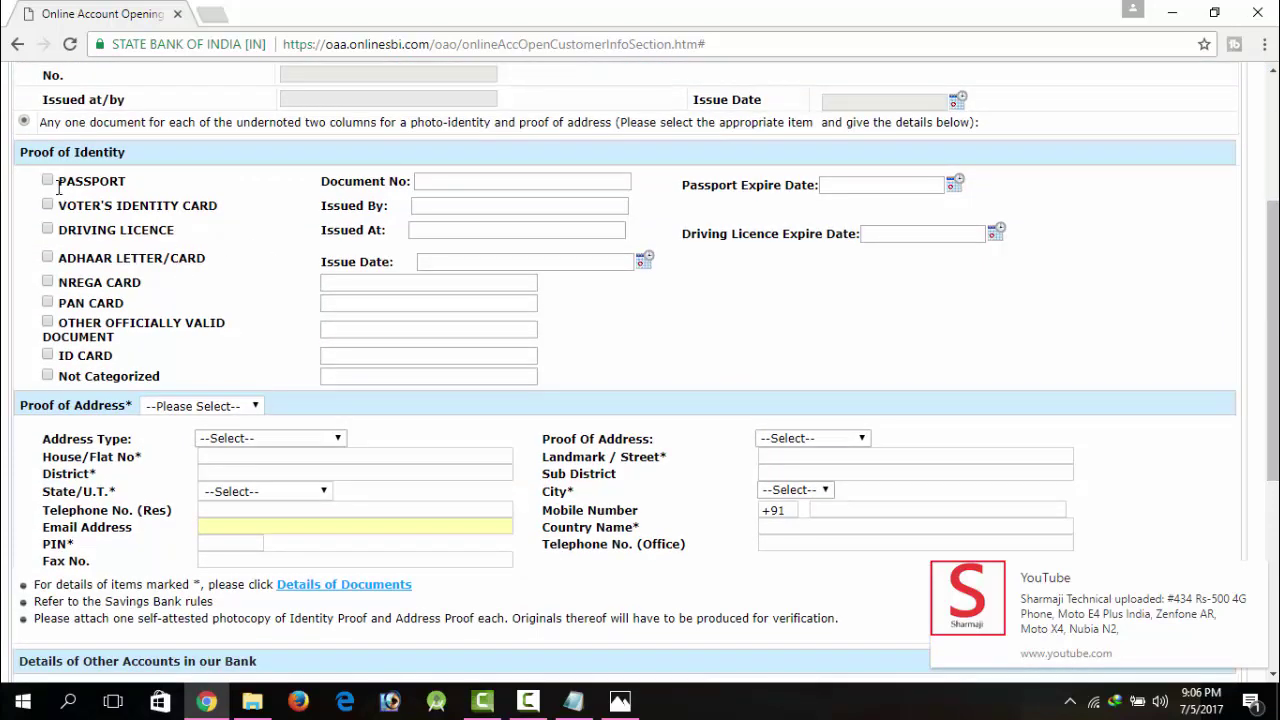
click(47, 205)
click(228, 410)
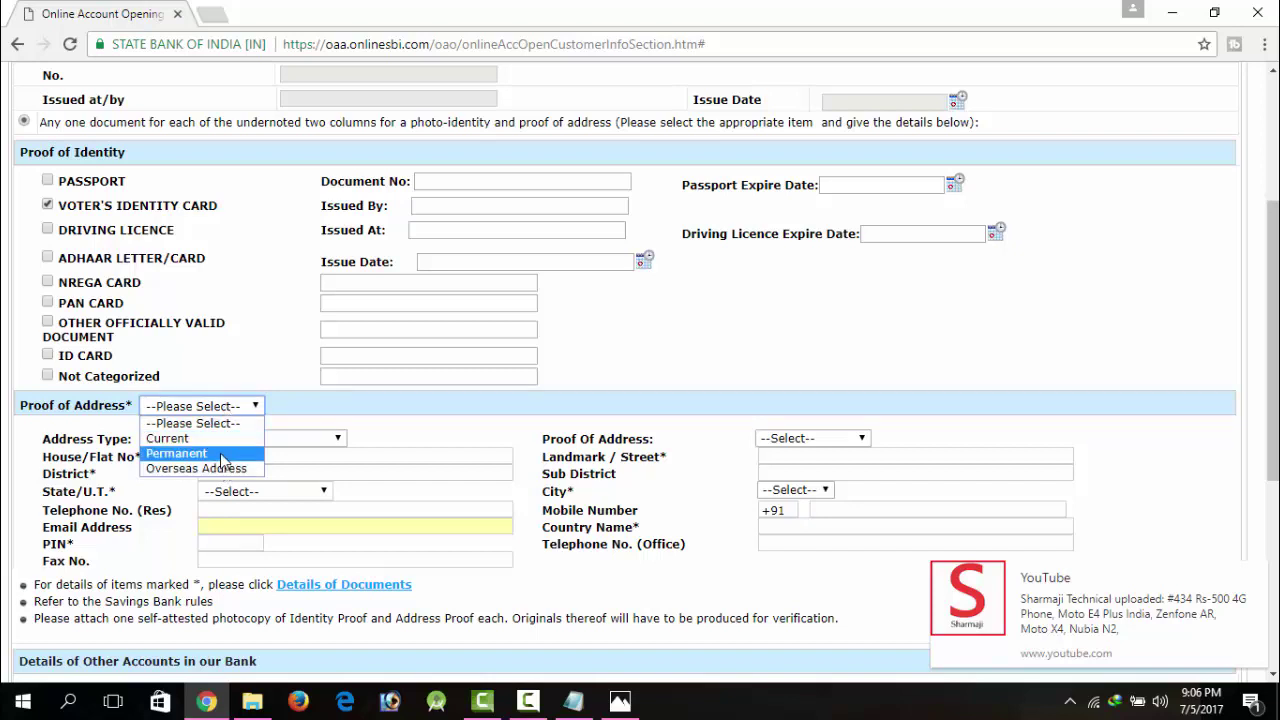
click(236, 452)
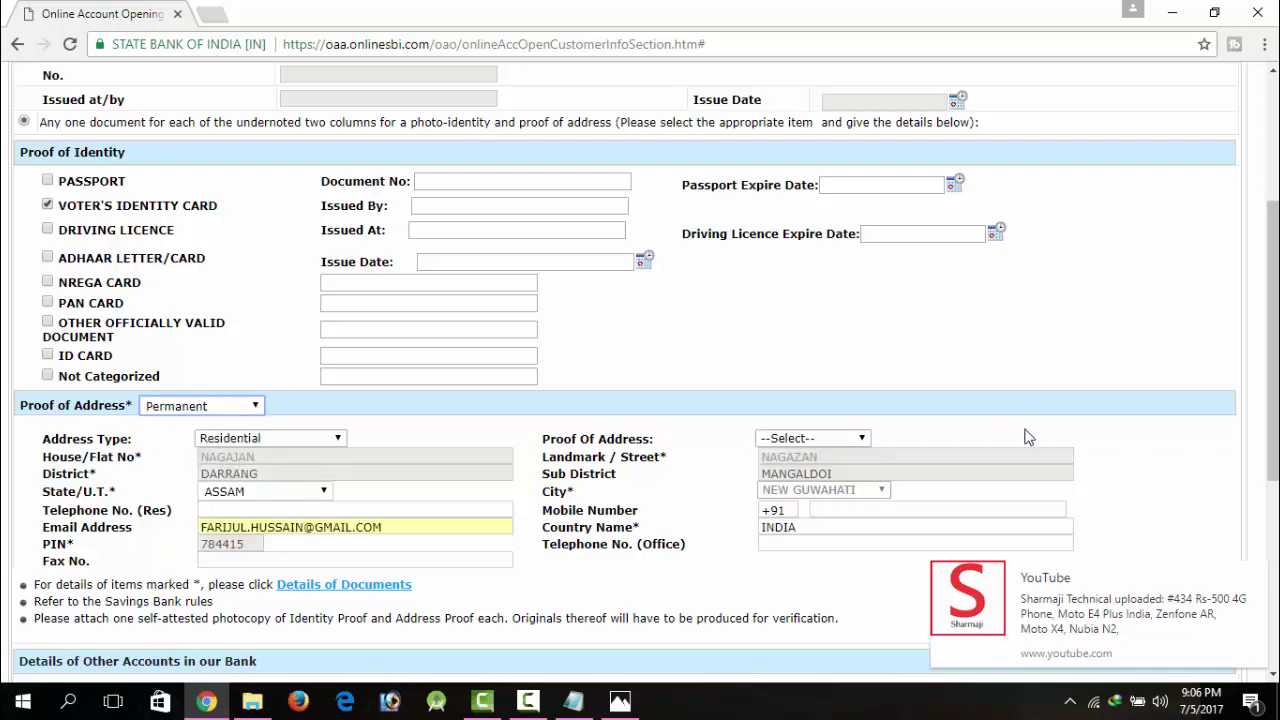
drag(1230, 410, 1230, 690)
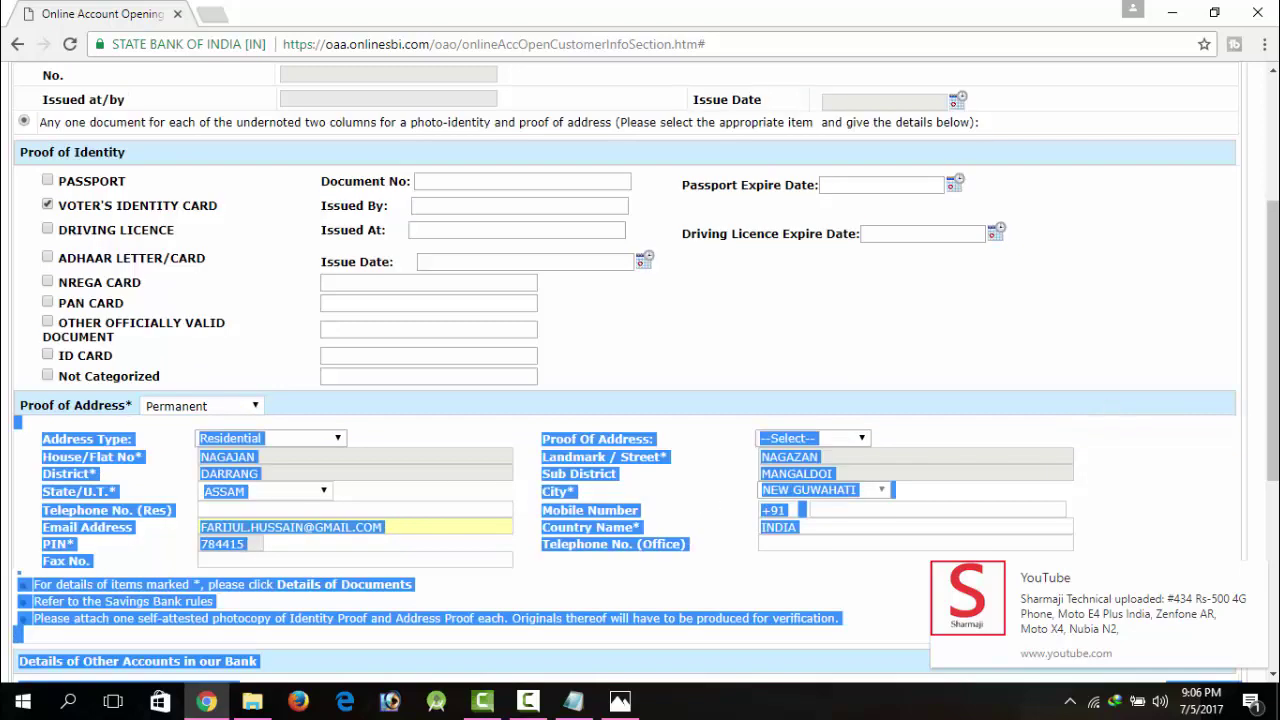
click(1240, 345)
Step: Save the customer details, answer No to adding another applicant, and proceed to Account Information
scroll(1240, 345, down, 3)
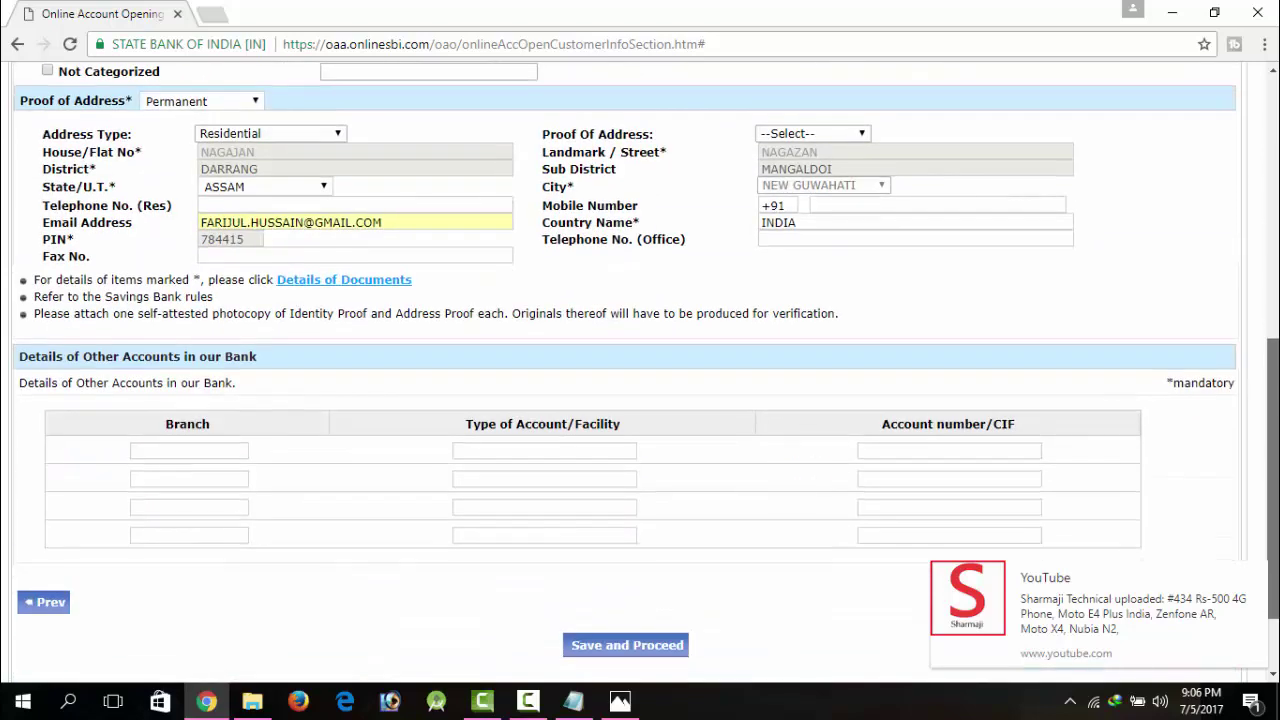
scroll(720, 423, up, 1)
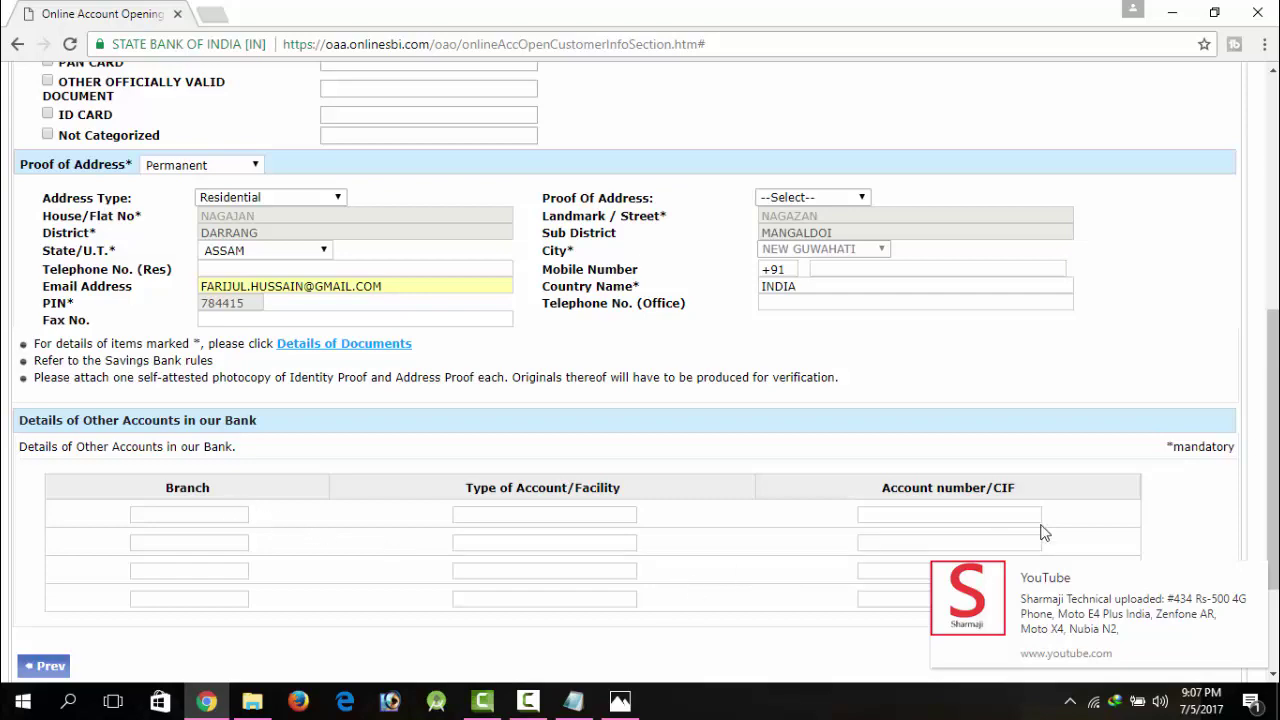
scroll(1266, 500, down, 3)
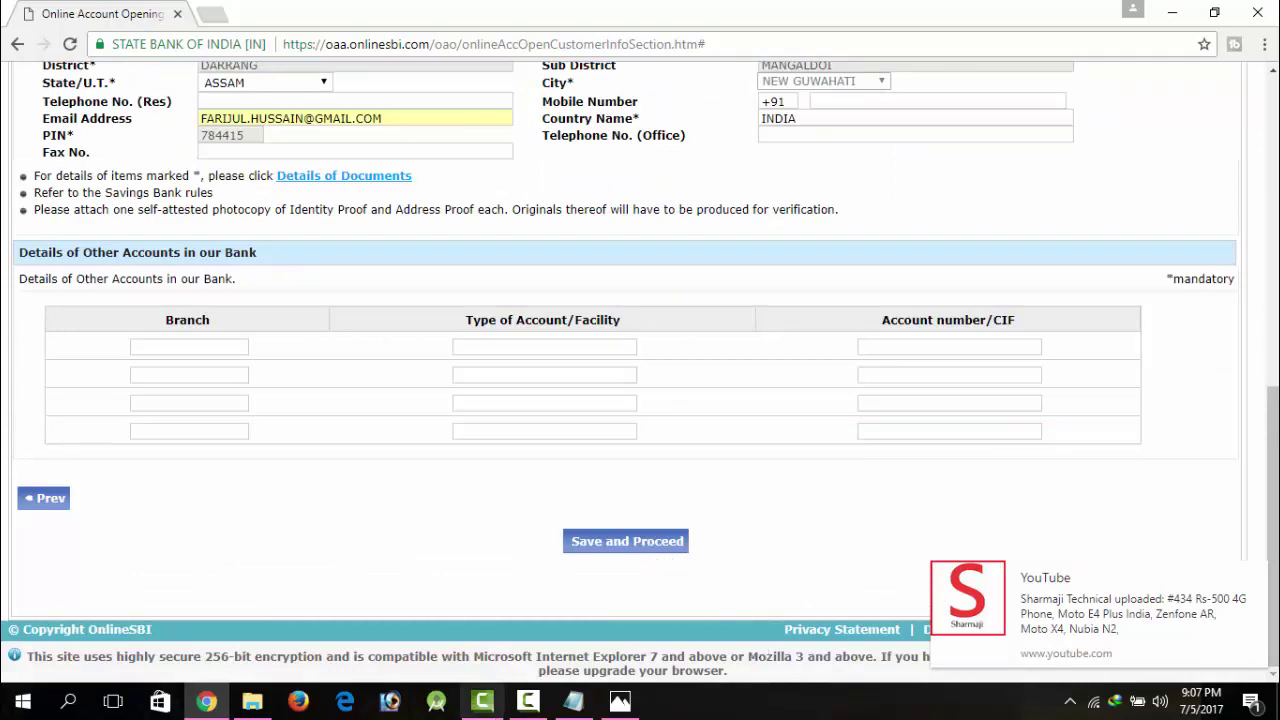
click(527, 705)
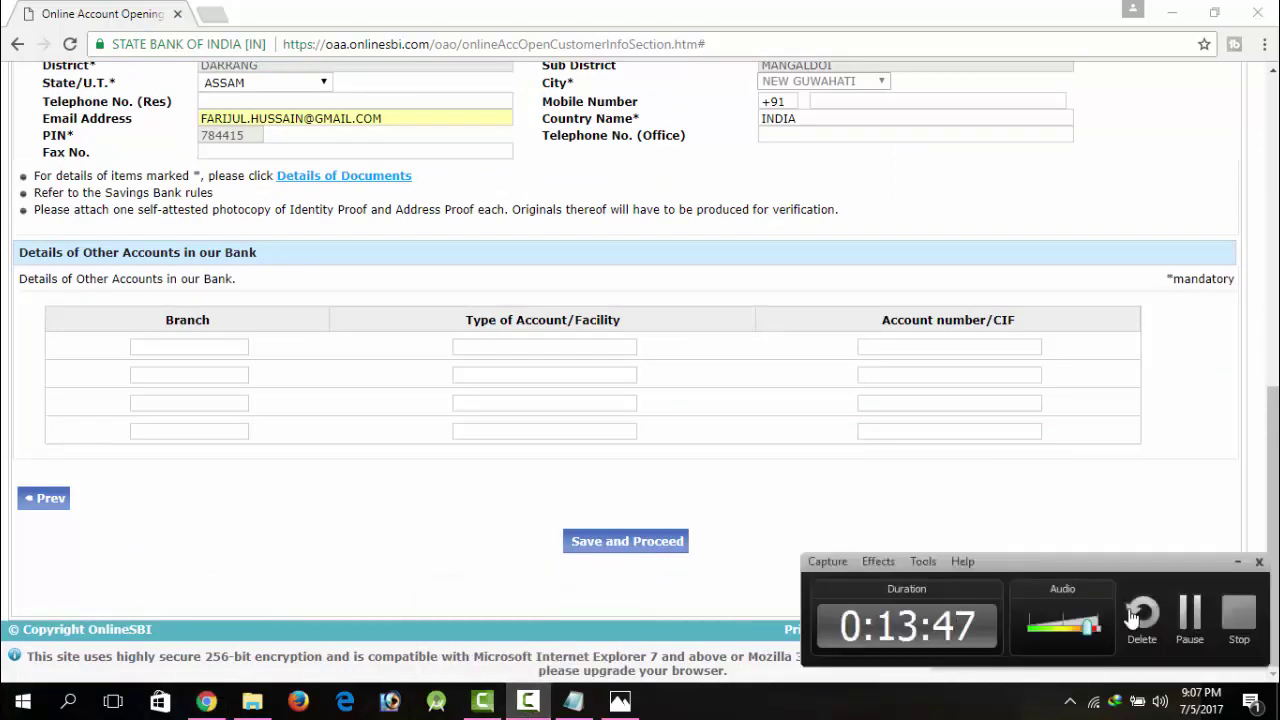
click(1186, 615)
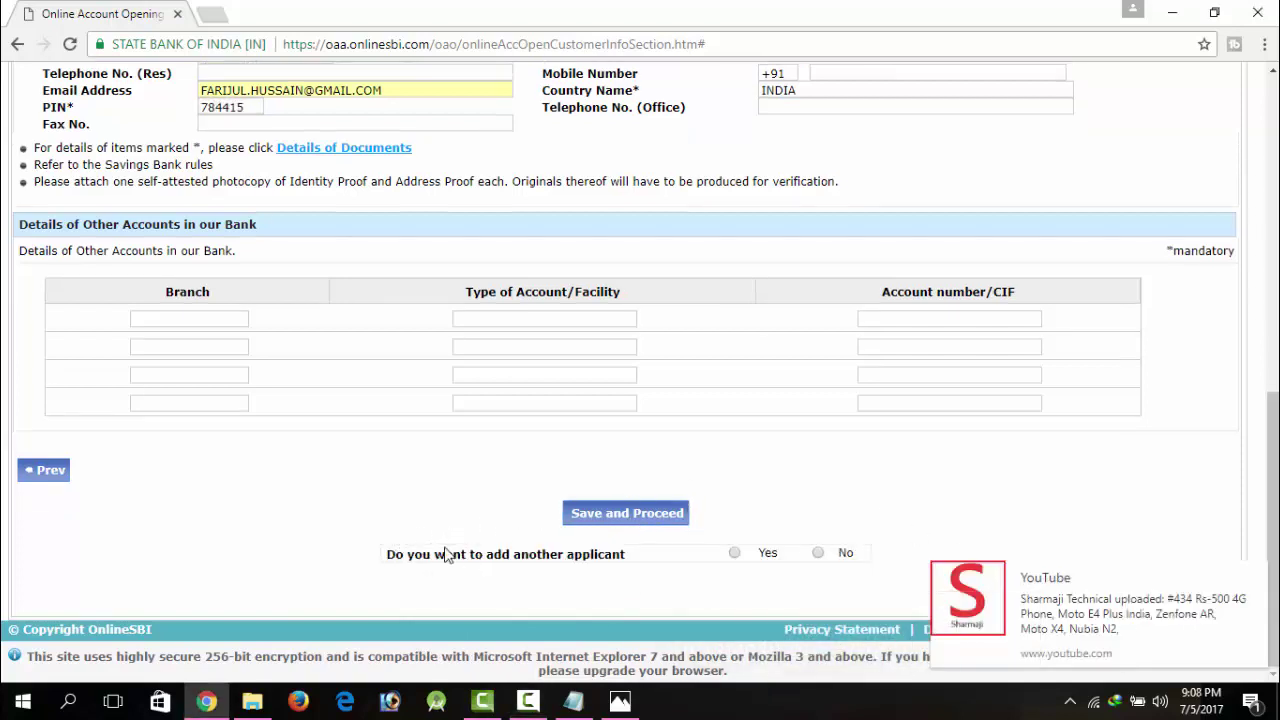
click(819, 553)
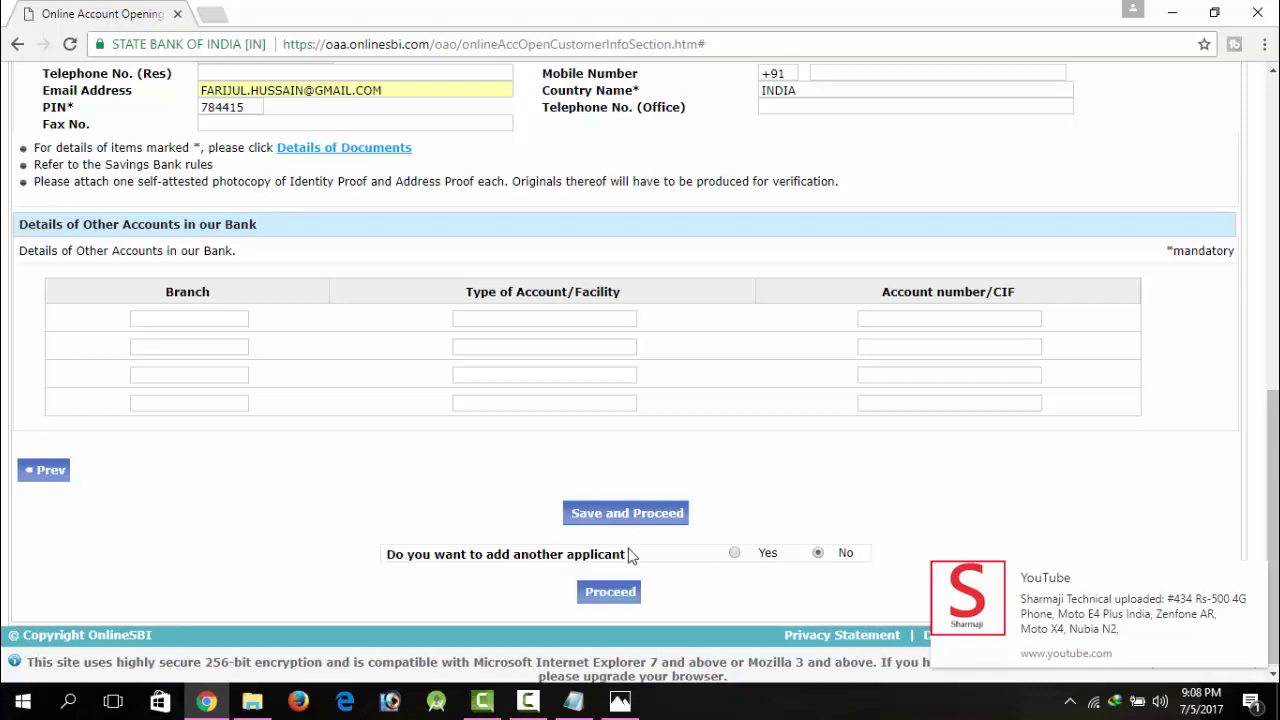
click(610, 594)
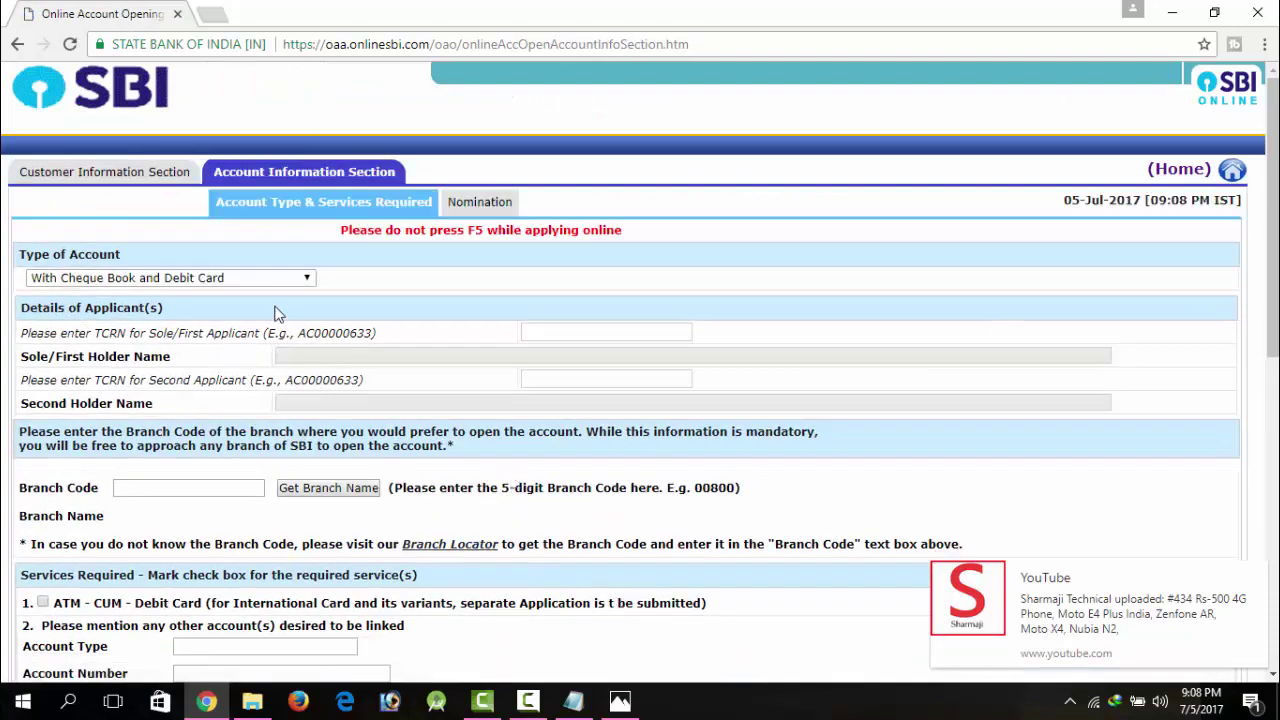
Step: Choose 'With Debit Card and without Cheque Book' and enter the first applicant's TCRN
click(199, 283)
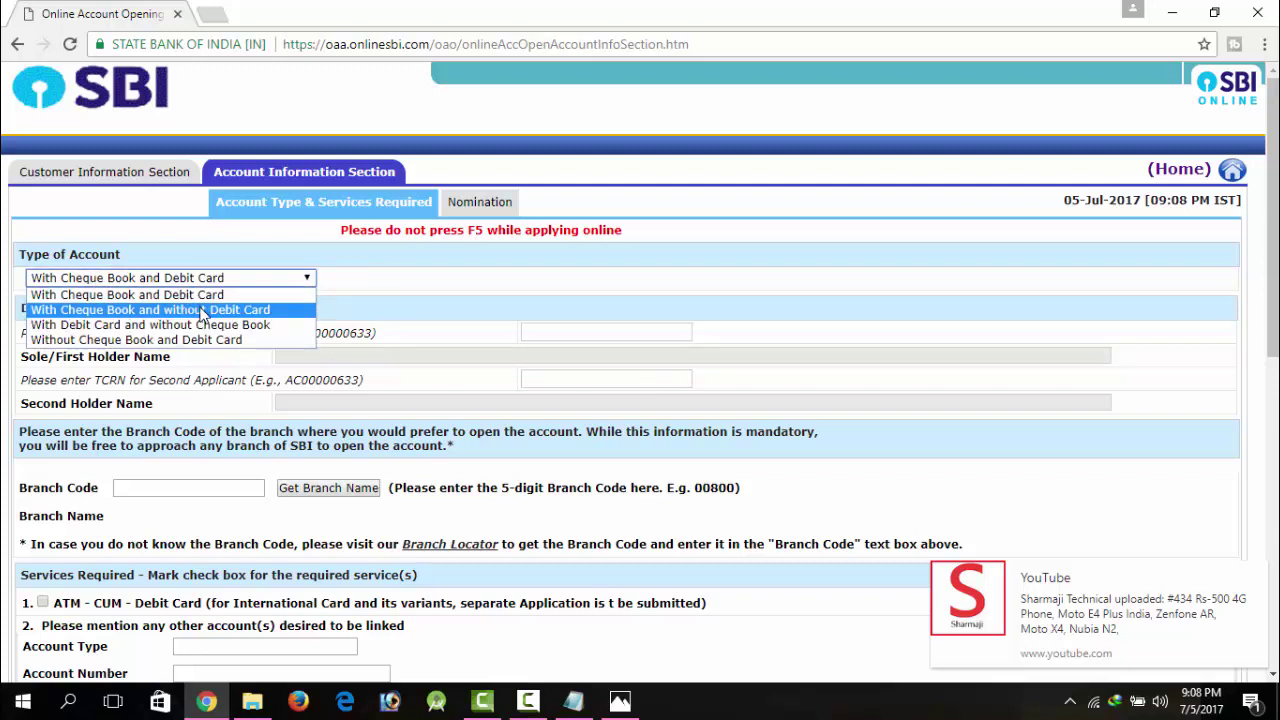
click(221, 327)
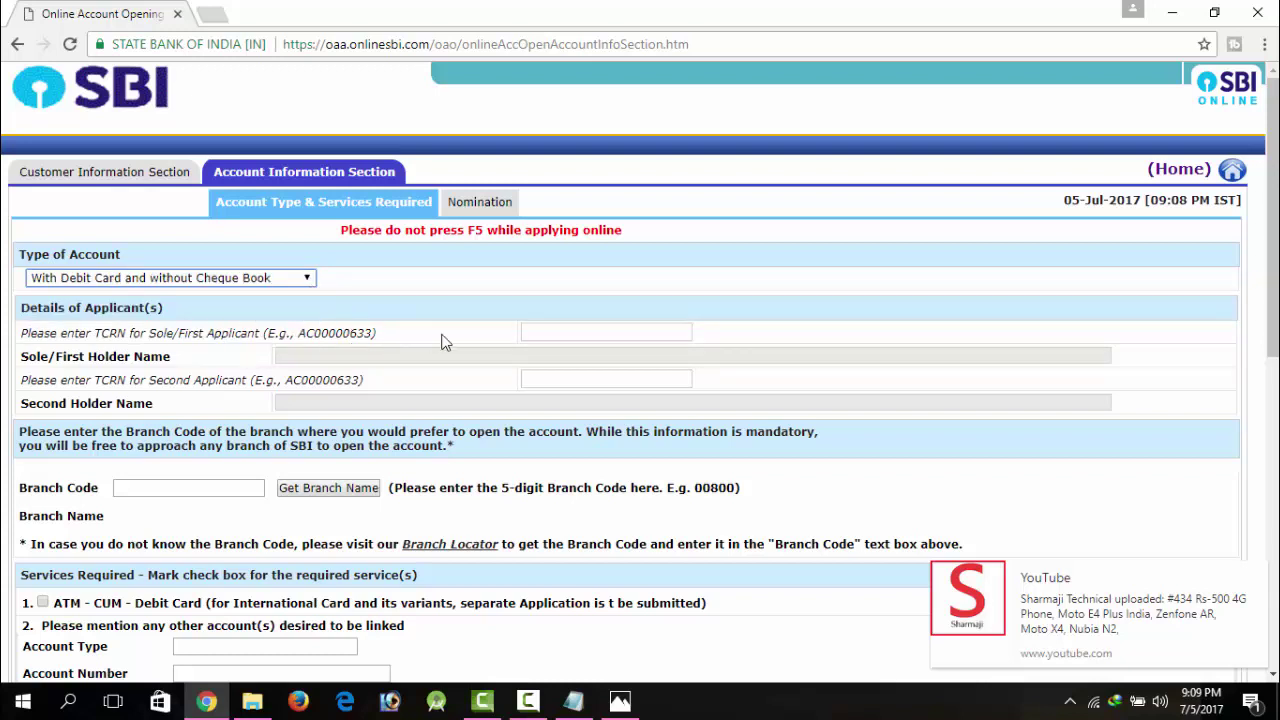
click(543, 331)
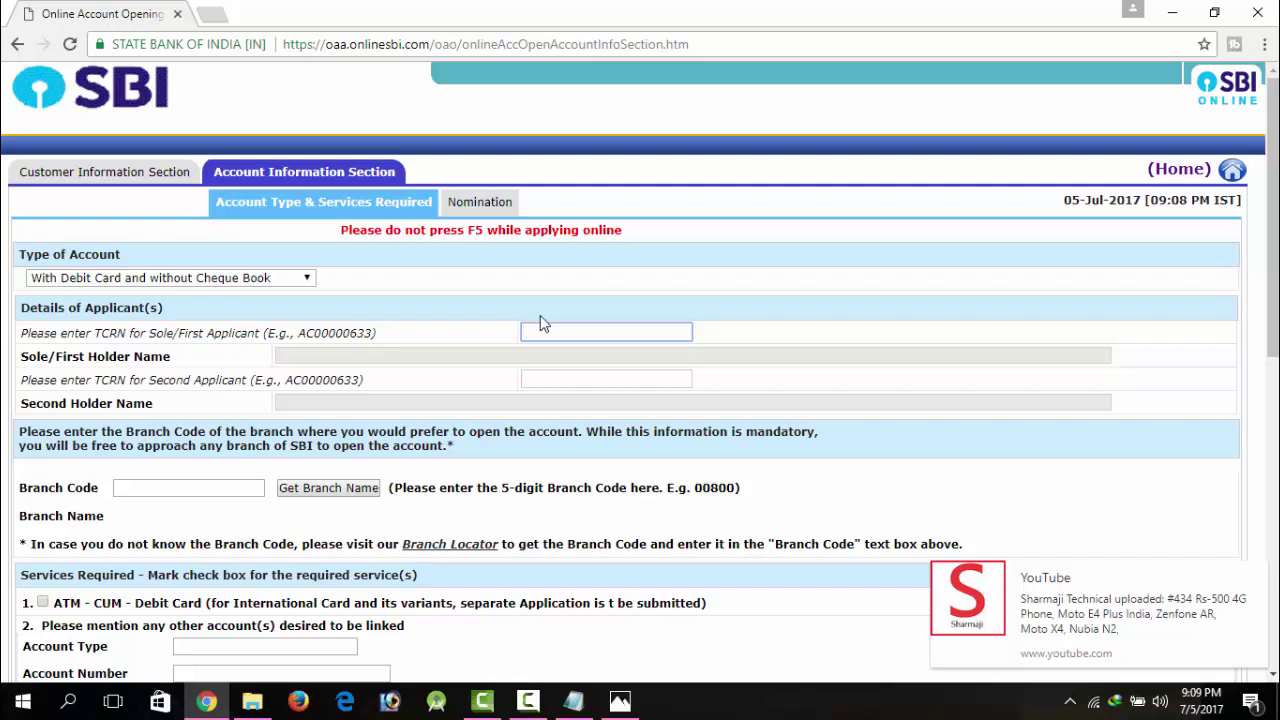
click(556, 379)
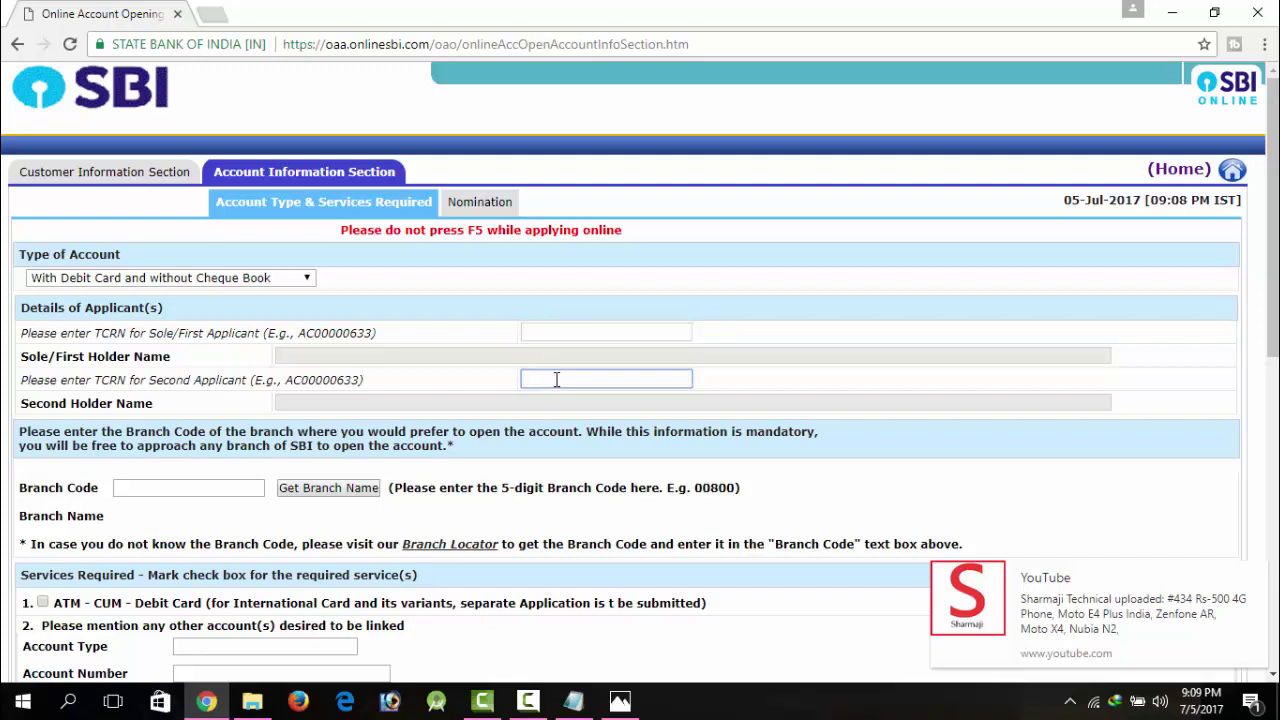
click(563, 335)
click(465, 345)
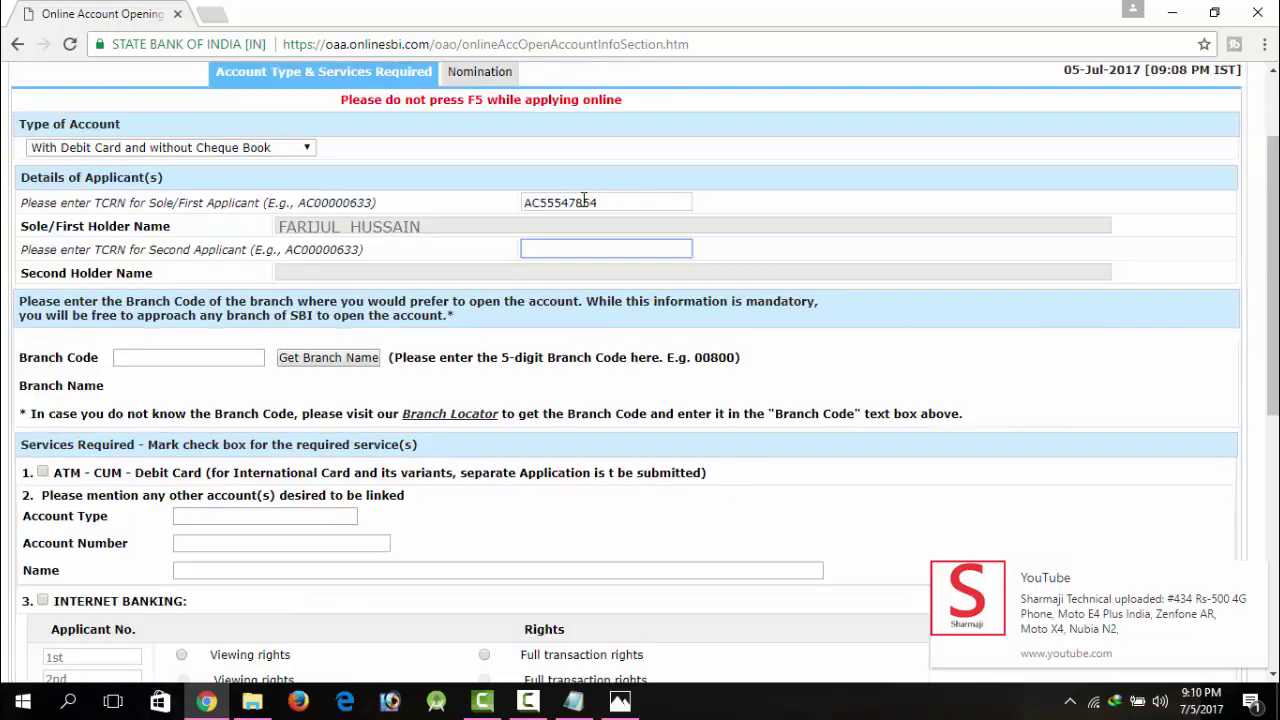
click(584, 200)
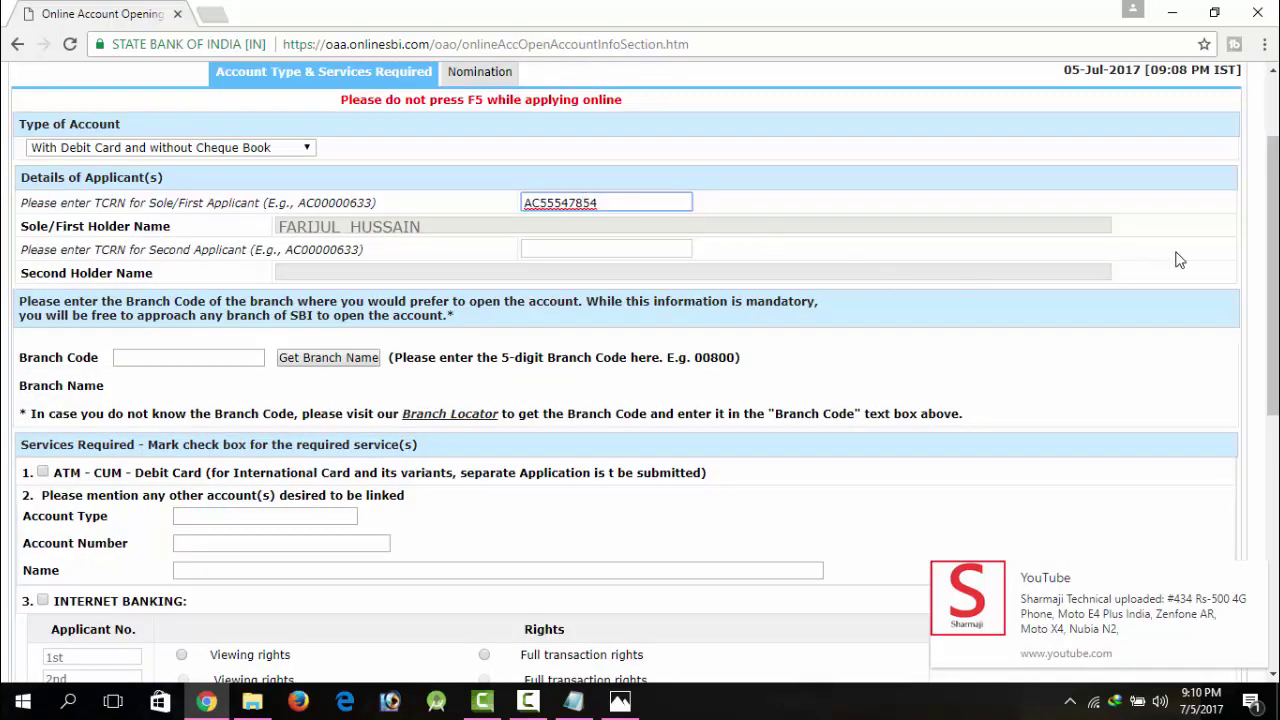
drag(1273, 228, 1273, 168)
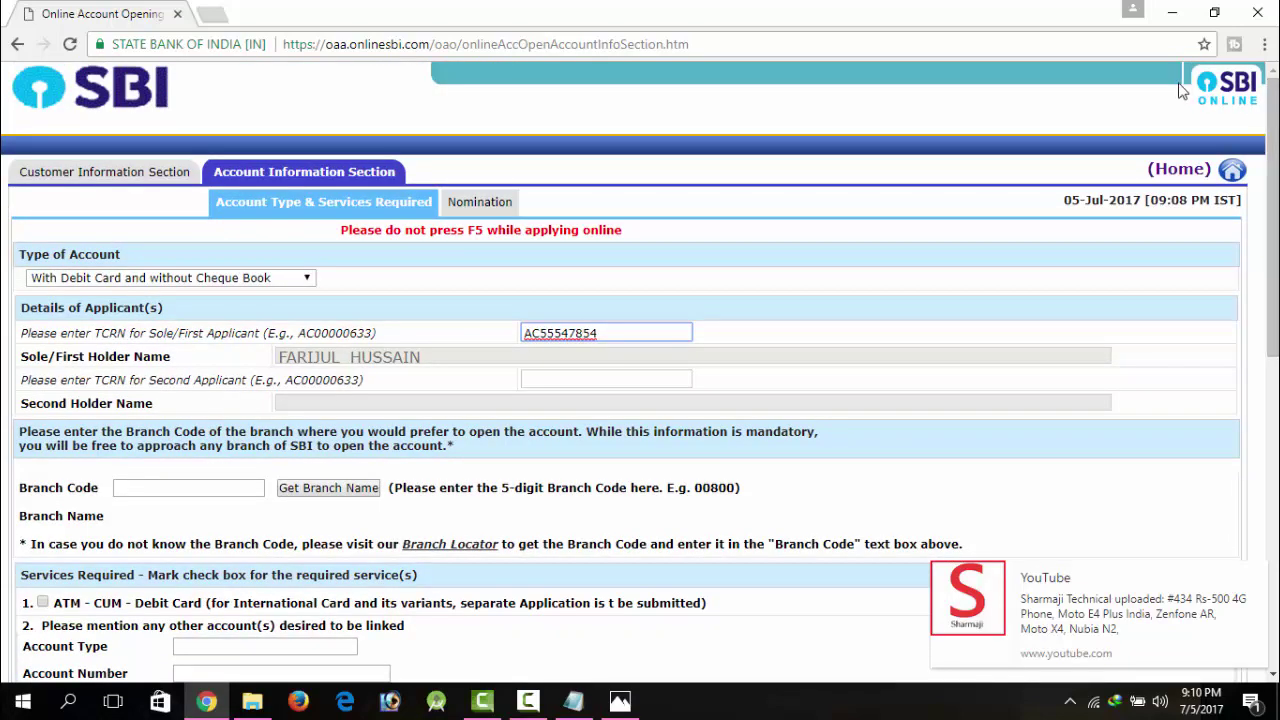
click(551, 381)
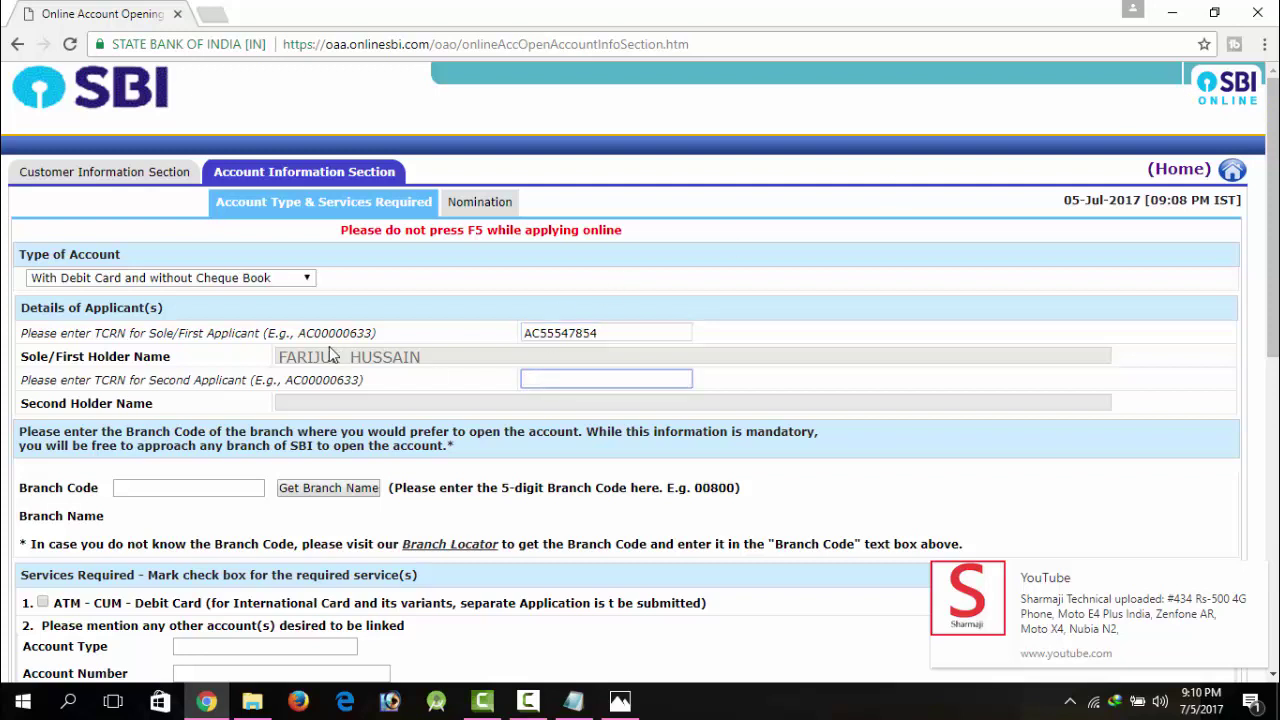
Step: Try fetching a branch name, dismiss the 5-digit branch code warning, and open the Branch Locator
click(222, 484)
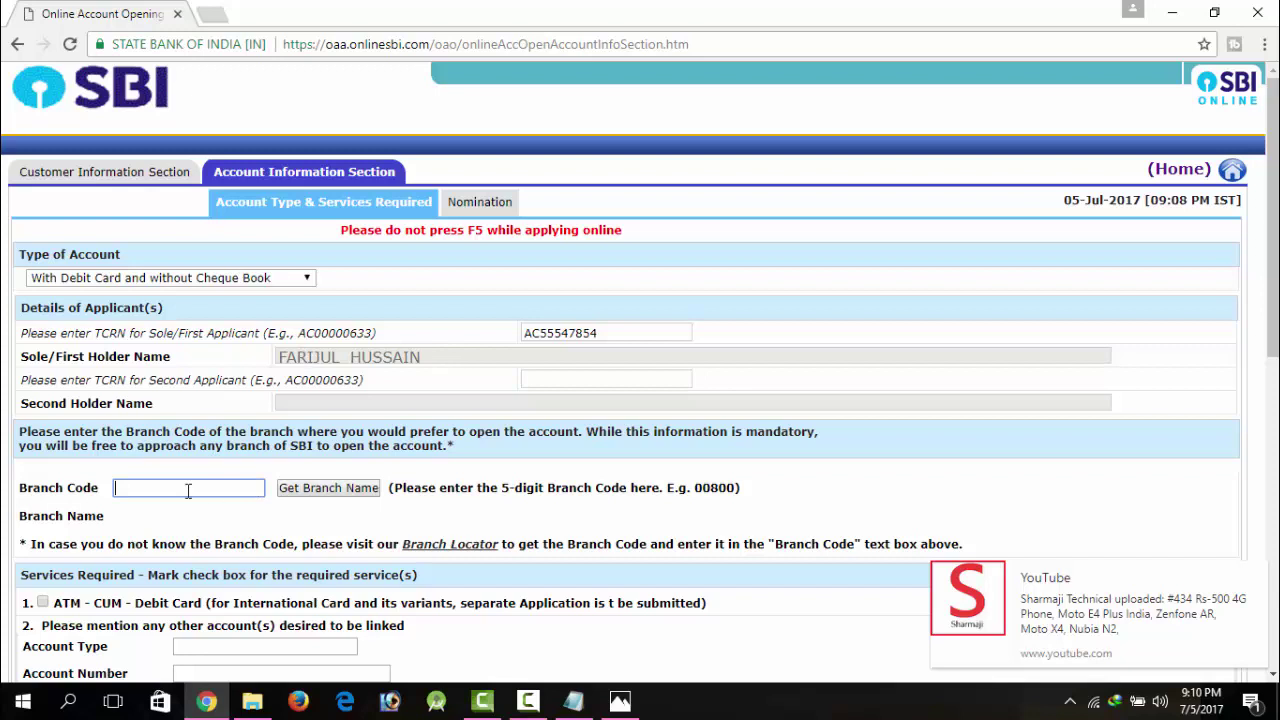
click(326, 493)
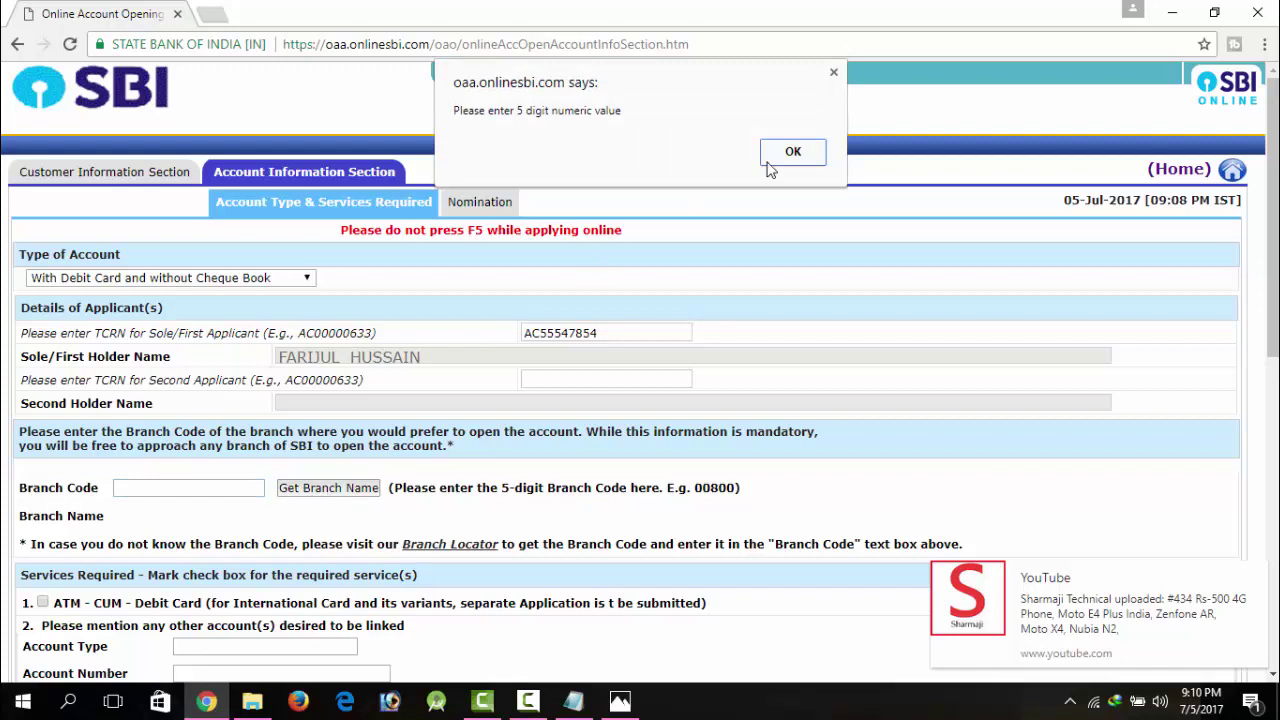
click(777, 165)
click(181, 488)
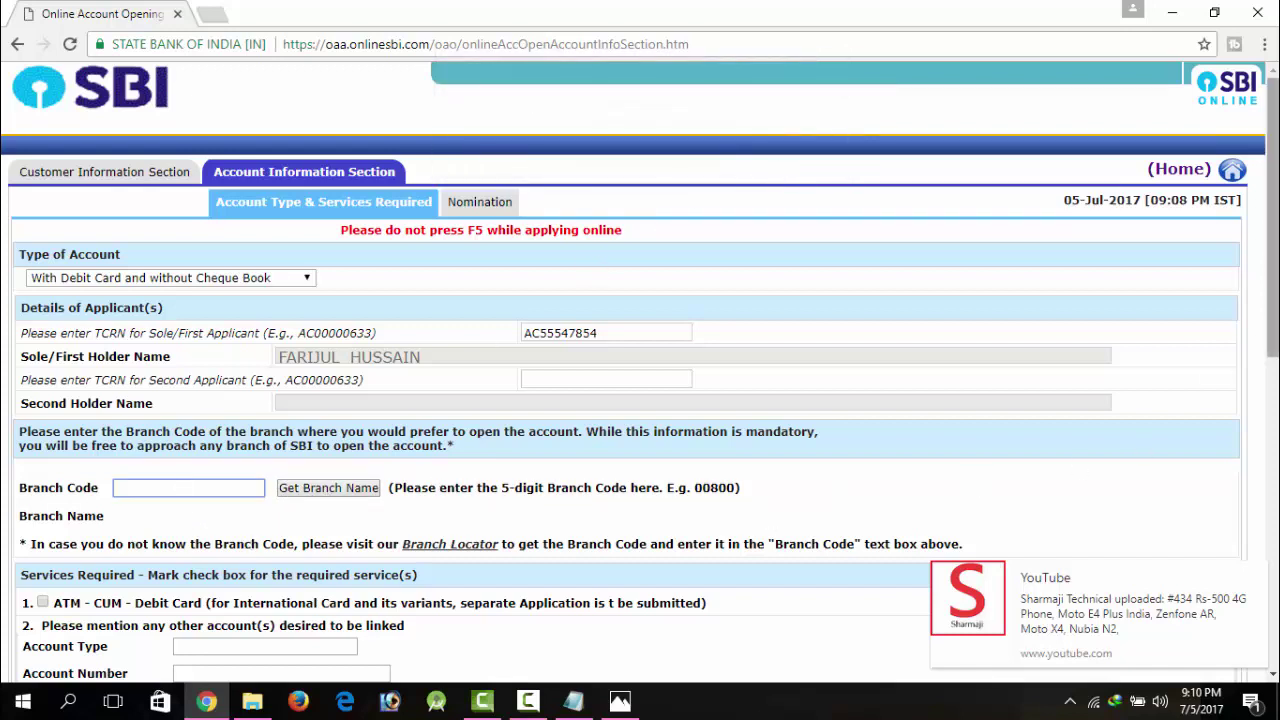
drag(1274, 300, 1274, 394)
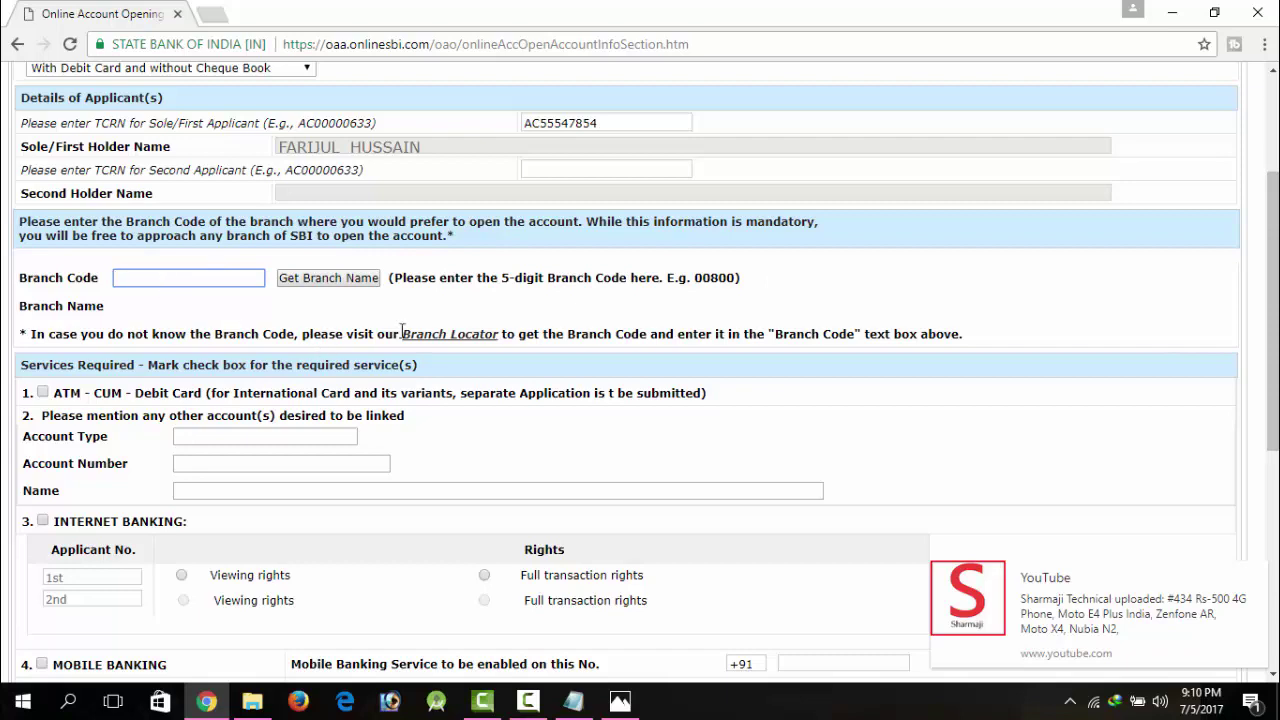
click(432, 338)
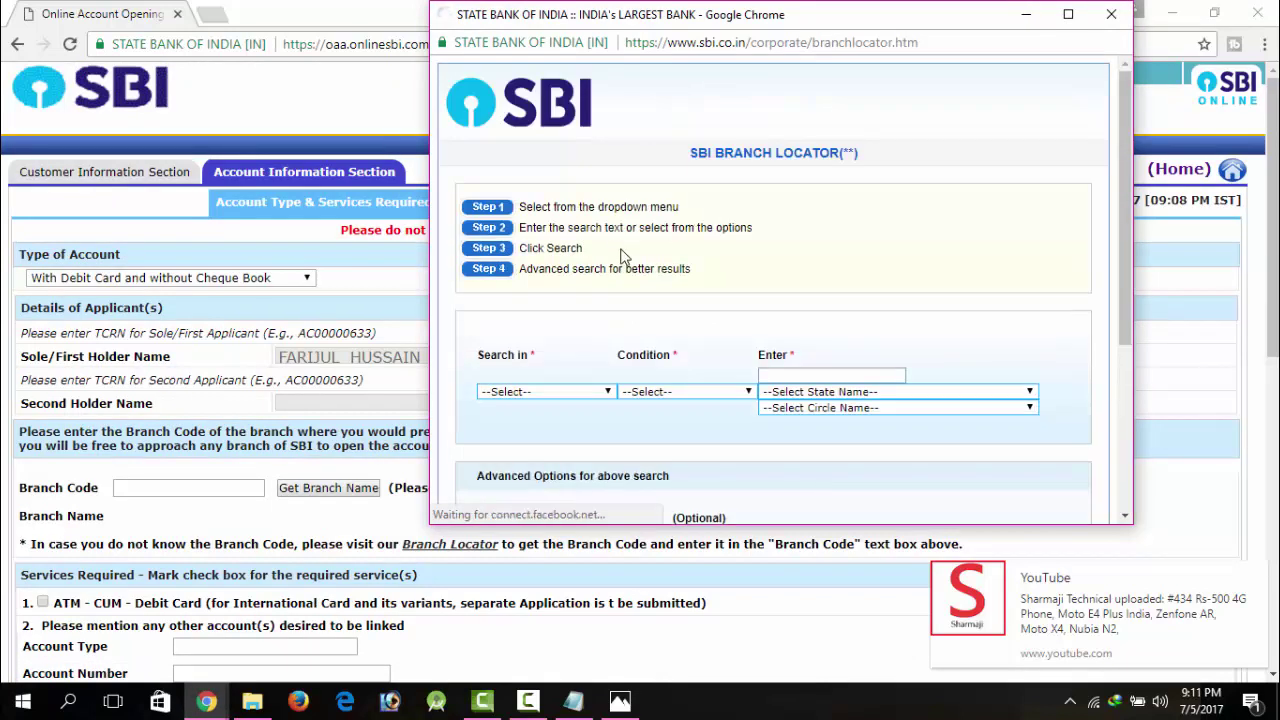
Step: Paste branch code 02077 and fetch its branch name, KHARUPETIA
click(563, 375)
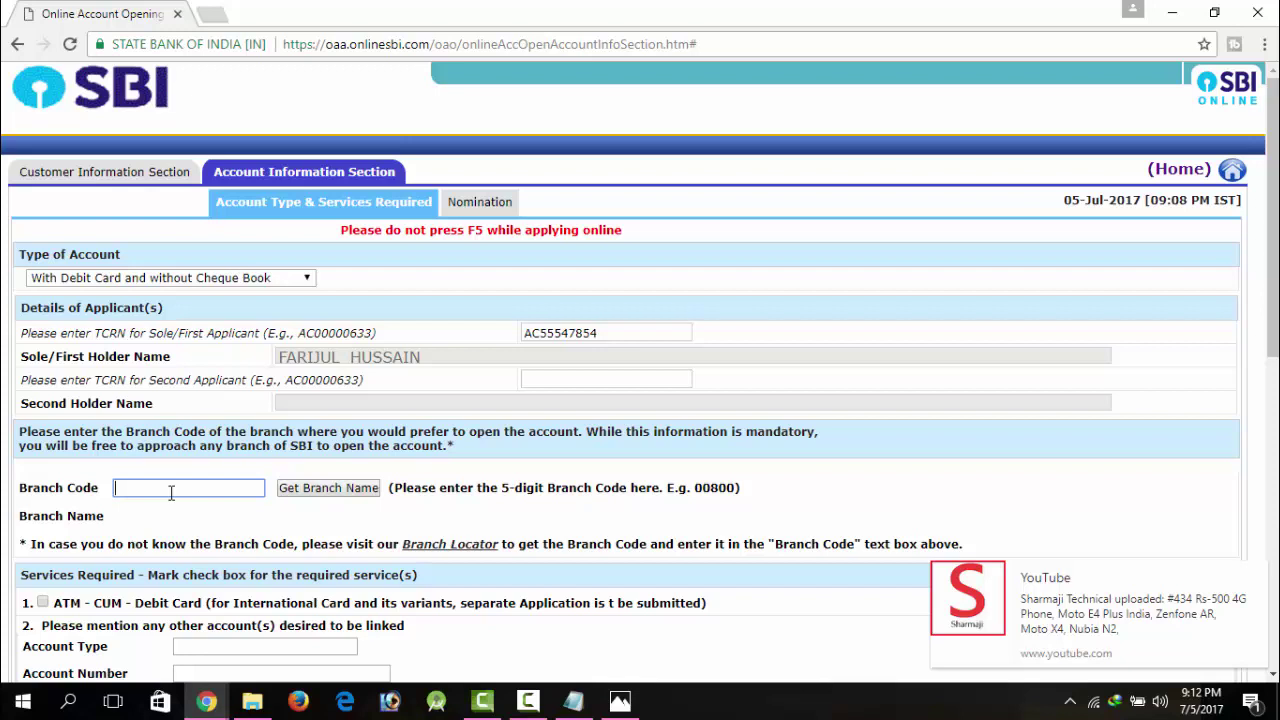
text(02077)
click(306, 492)
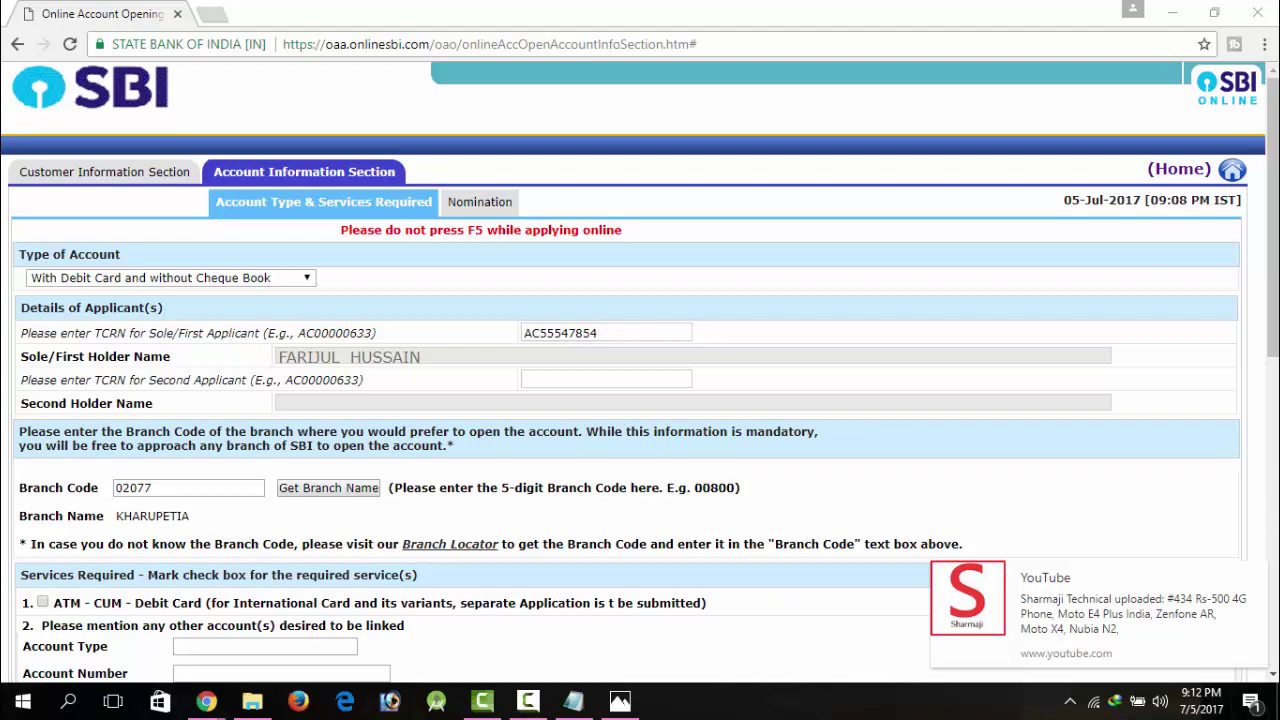
drag(1272, 300, 1272, 388)
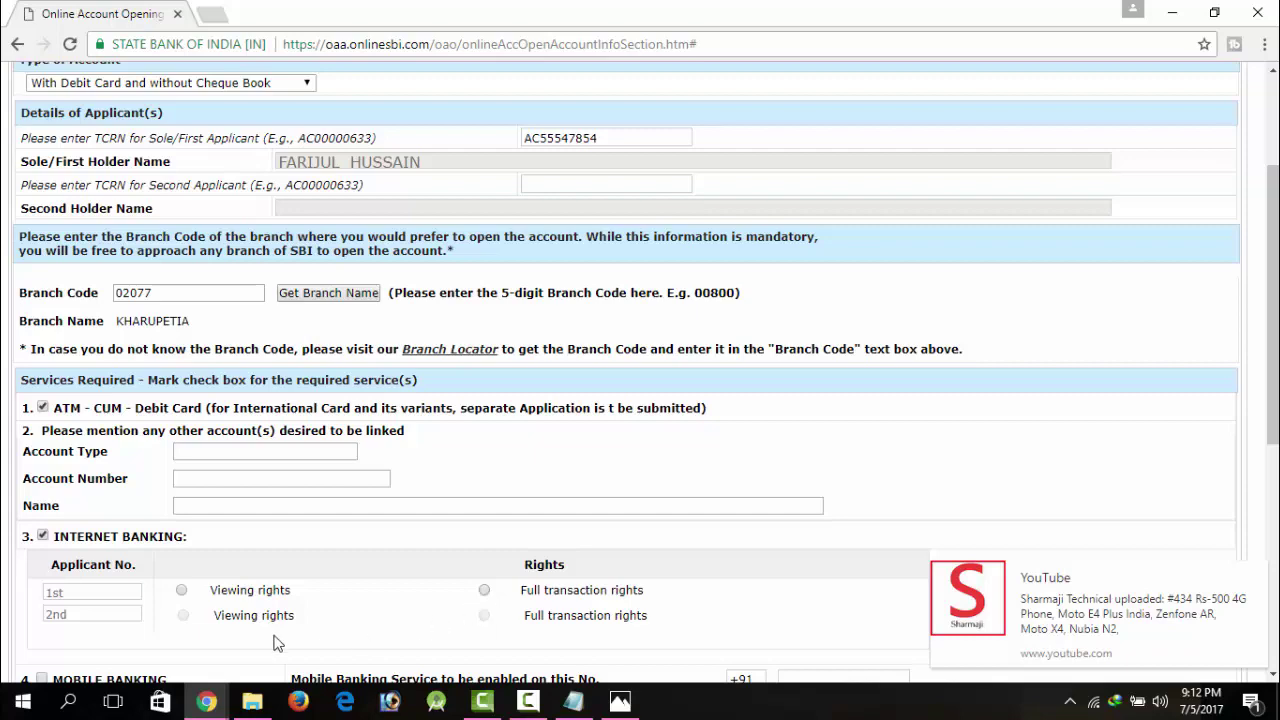
Step: Set SMS alerts on the mobile number to Required, with English as the alert language
drag(1276, 328, 1276, 467)
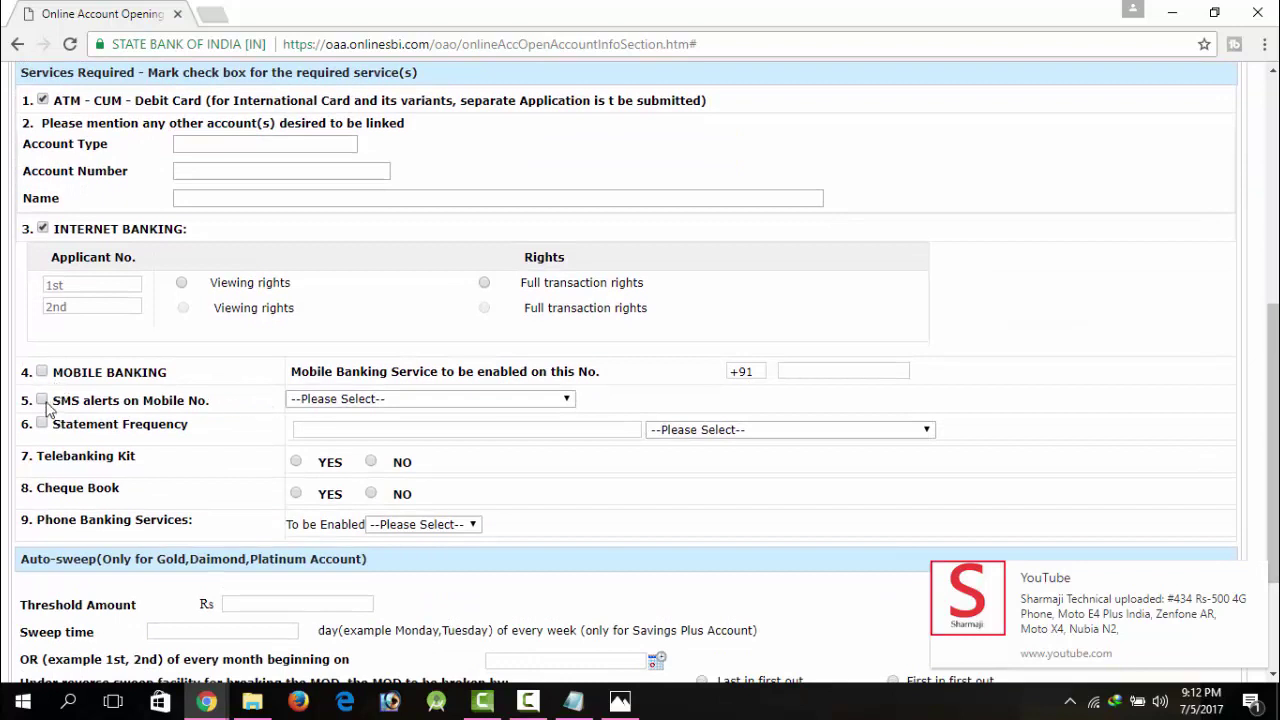
click(423, 401)
click(413, 433)
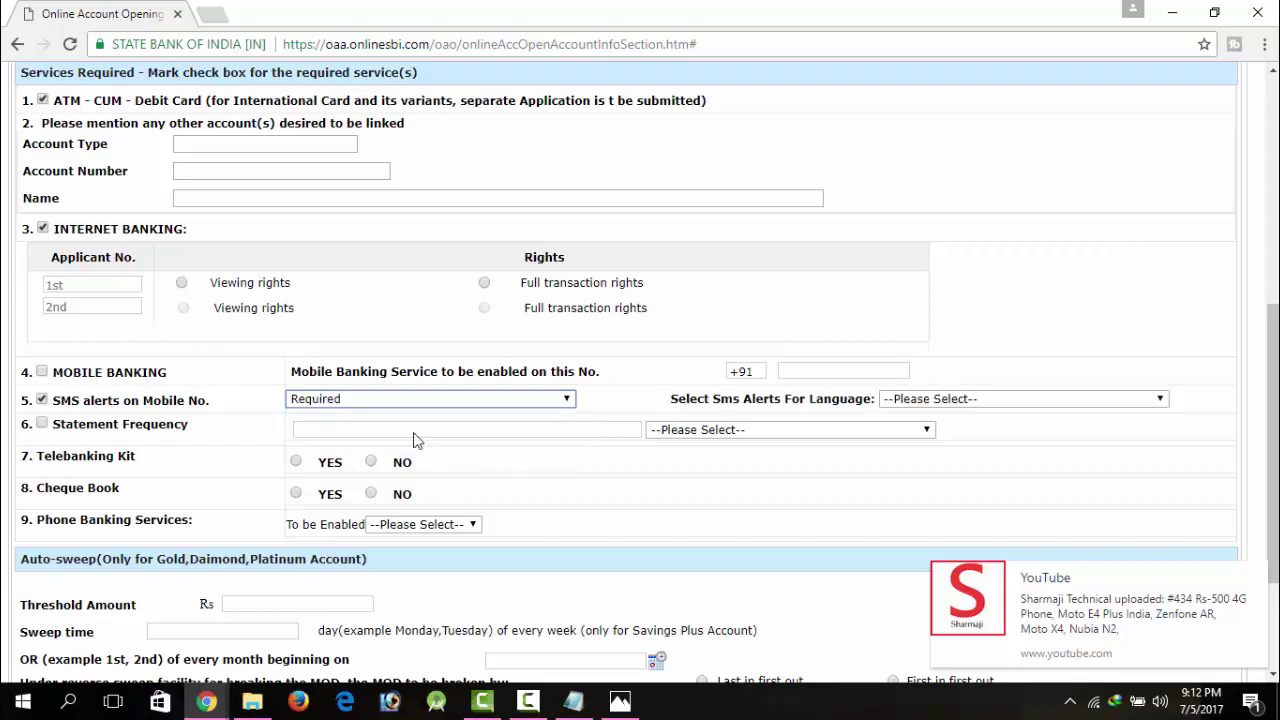
click(935, 401)
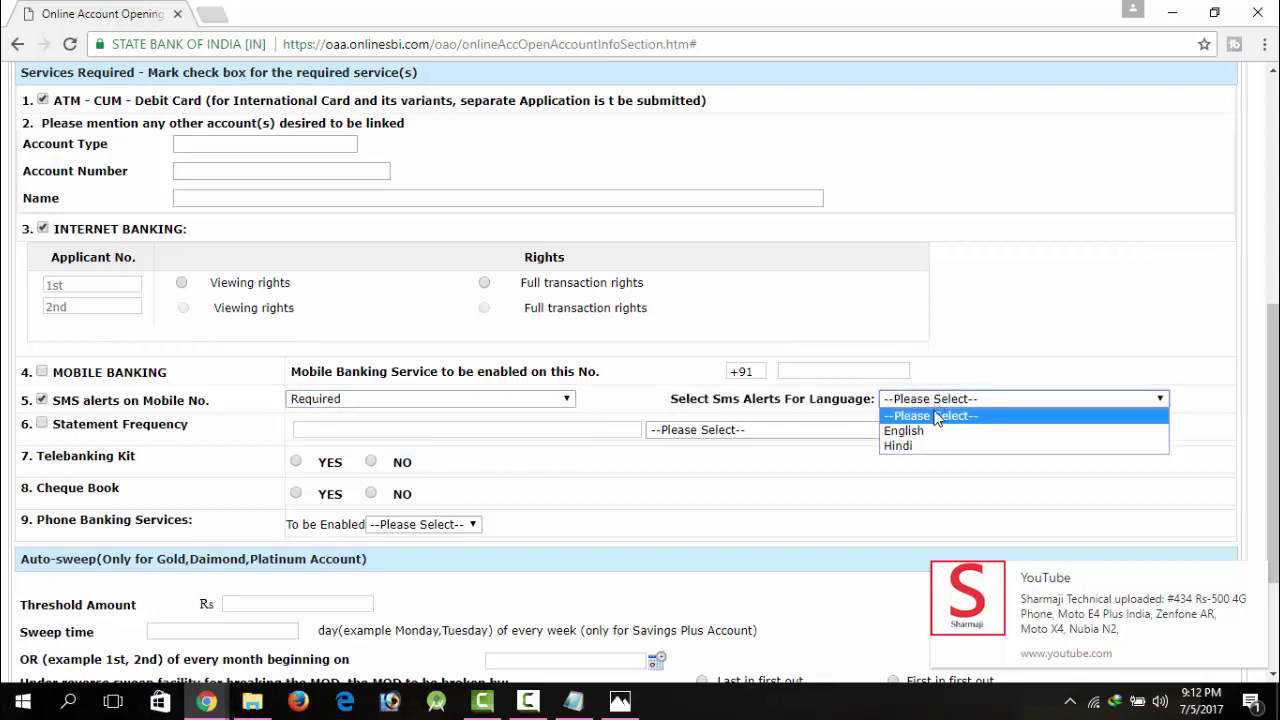
click(940, 427)
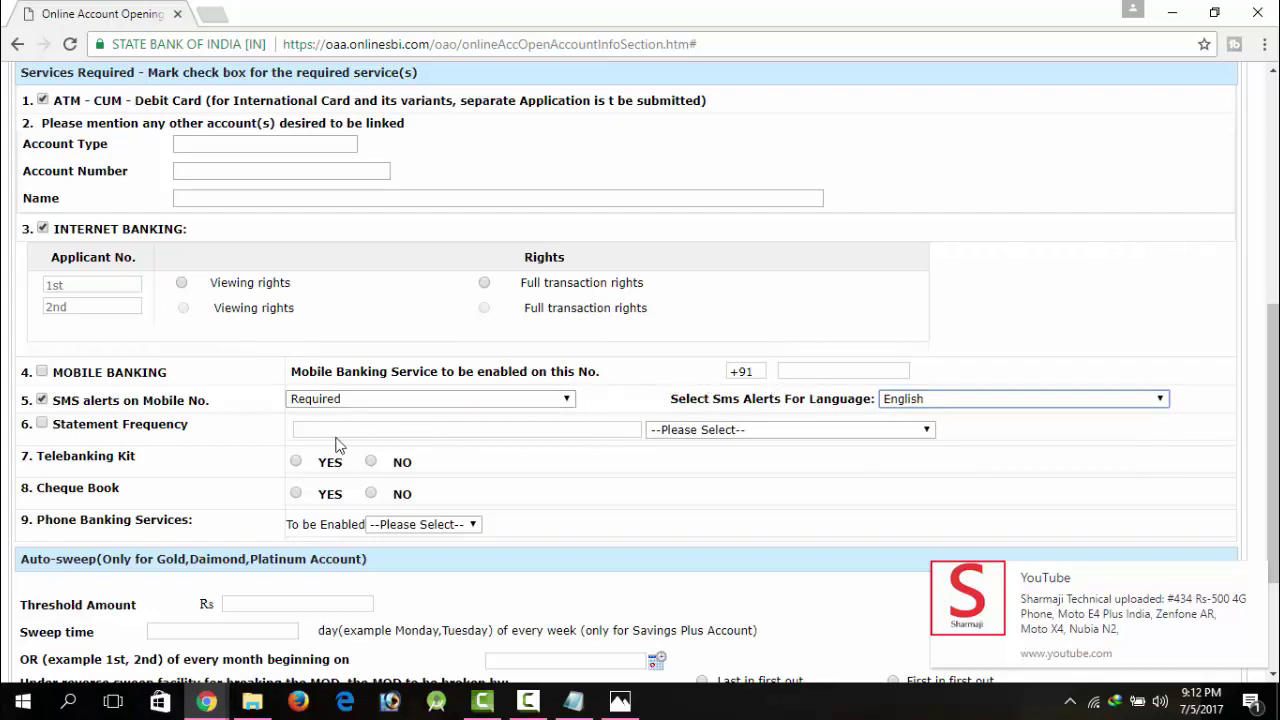
click(882, 374)
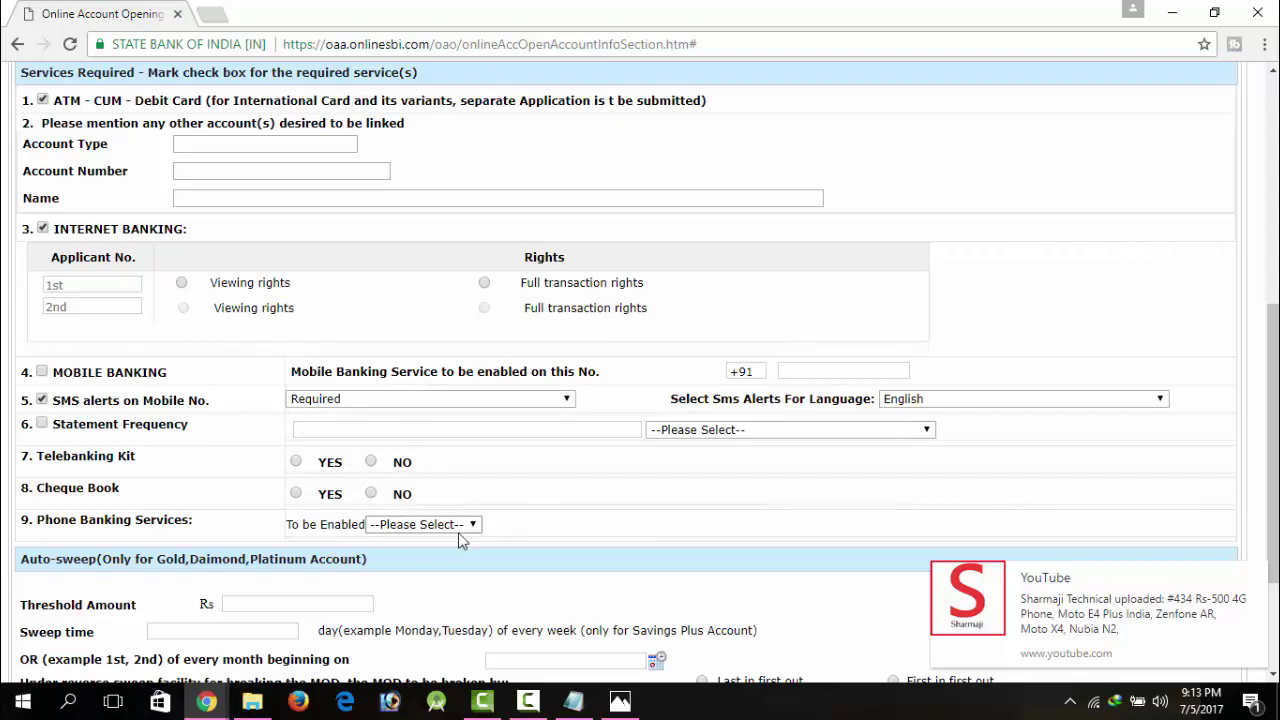
Step: Proceed past account services, dismiss the Internet Banking Rights alert, and scroll to the issued TARN
scroll(1272, 440, down, 2)
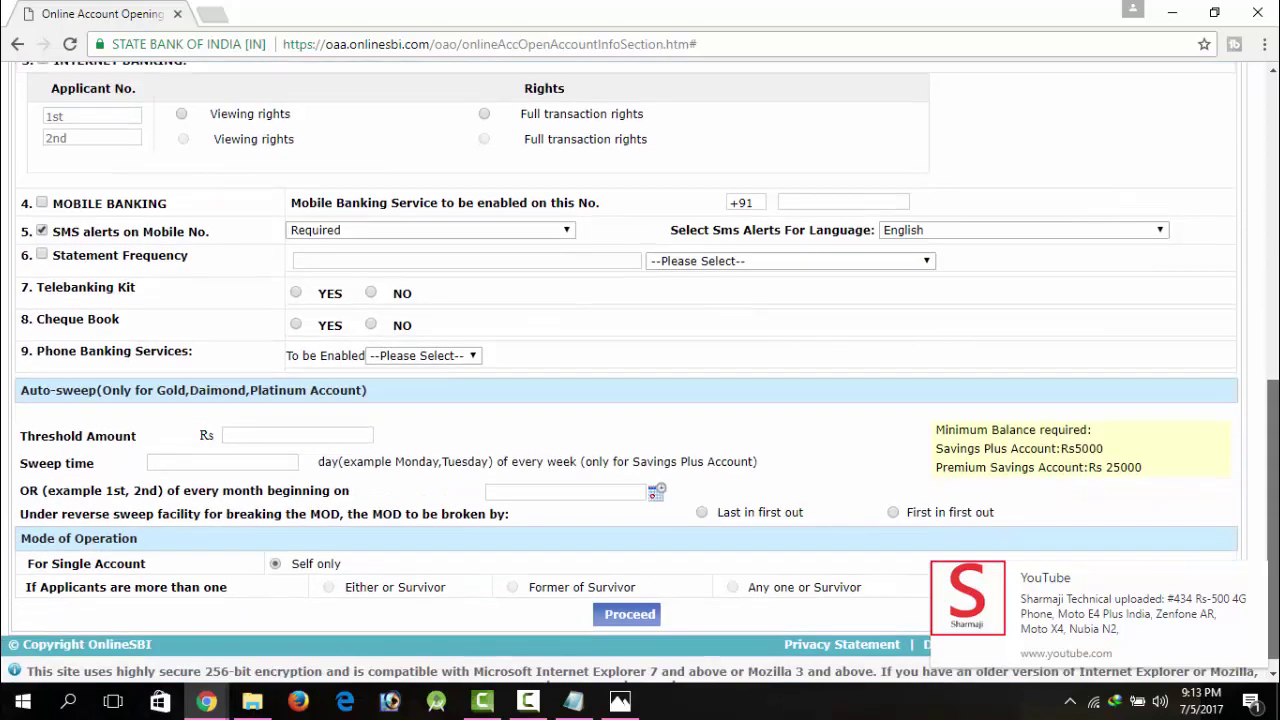
scroll(1251, 496, down, 1)
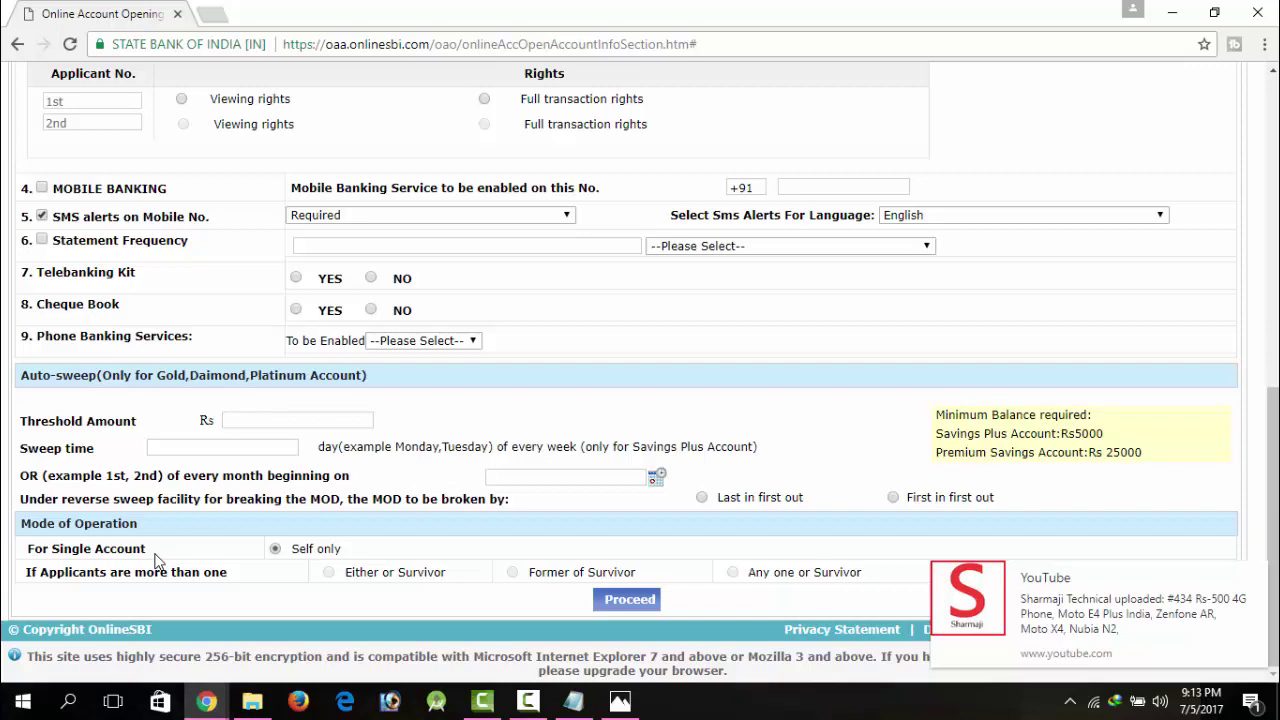
click(628, 600)
key(Return)
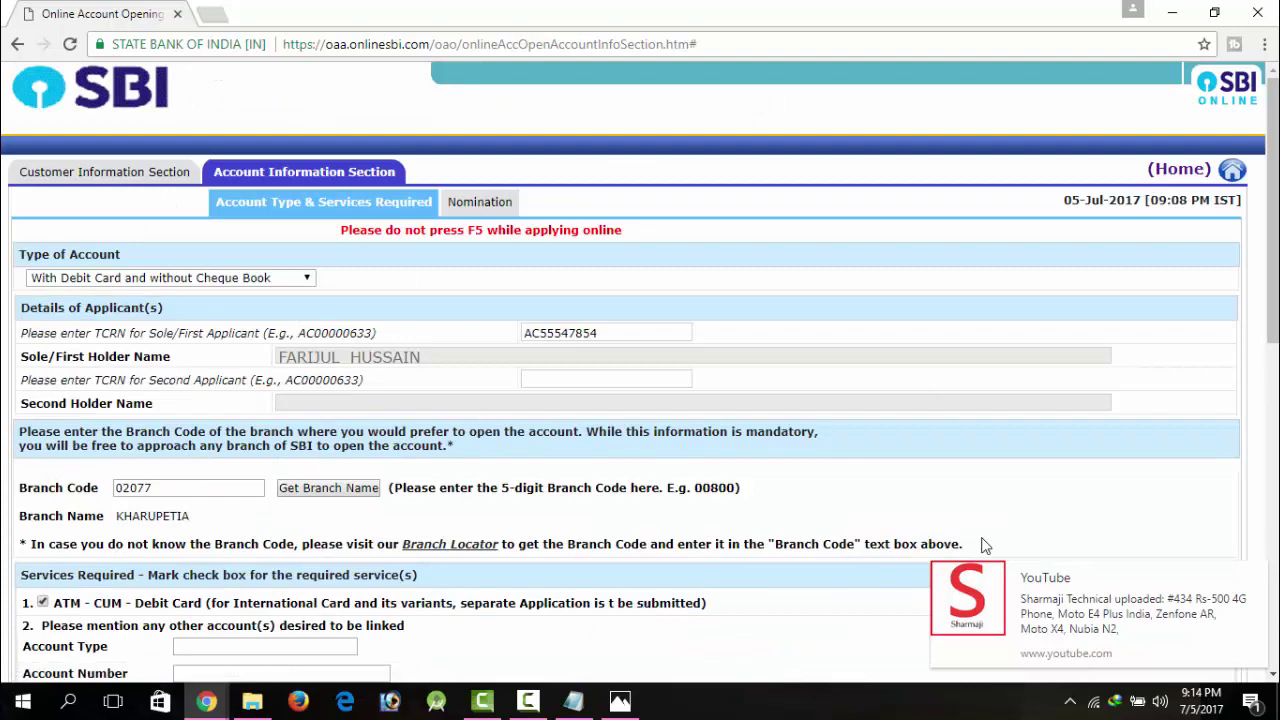
scroll(1272, 312, down, 5)
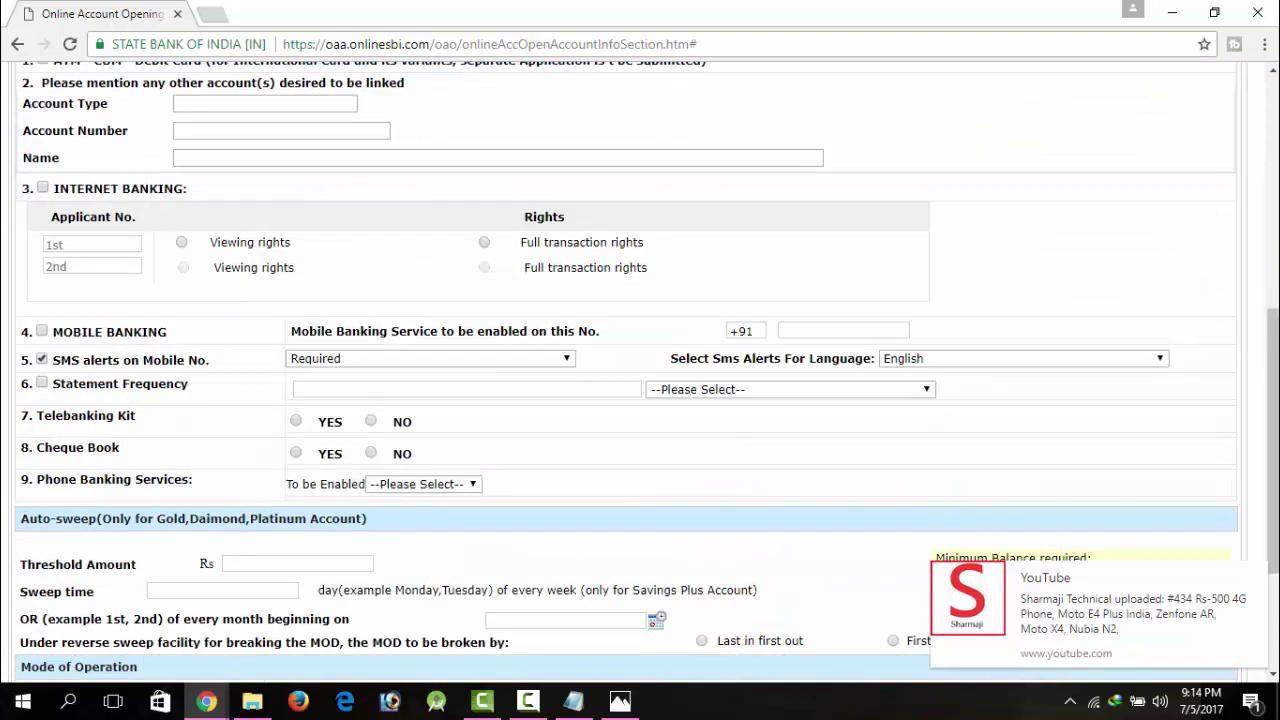
scroll(1272, 400, down, 2)
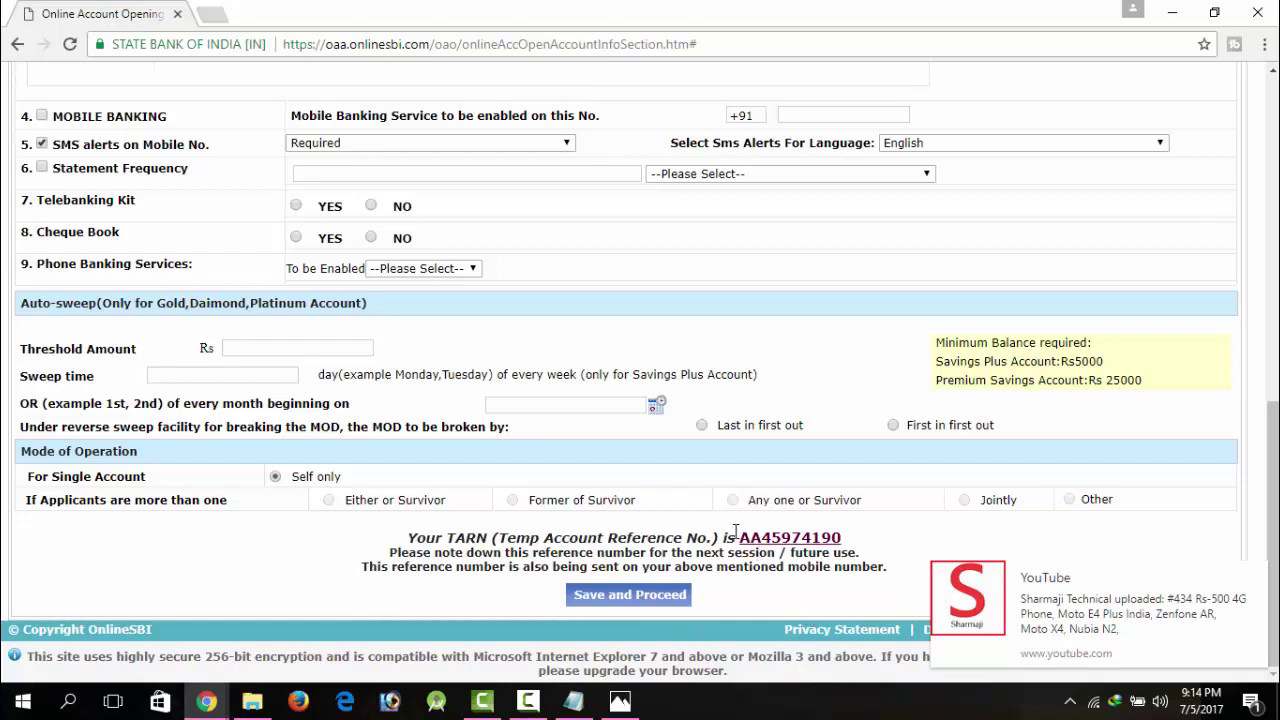
Step: Copy the TARN into Notepad below the TCRN, then save and continue to Nomination
drag(737, 537, 858, 537)
key(ctrl+c)
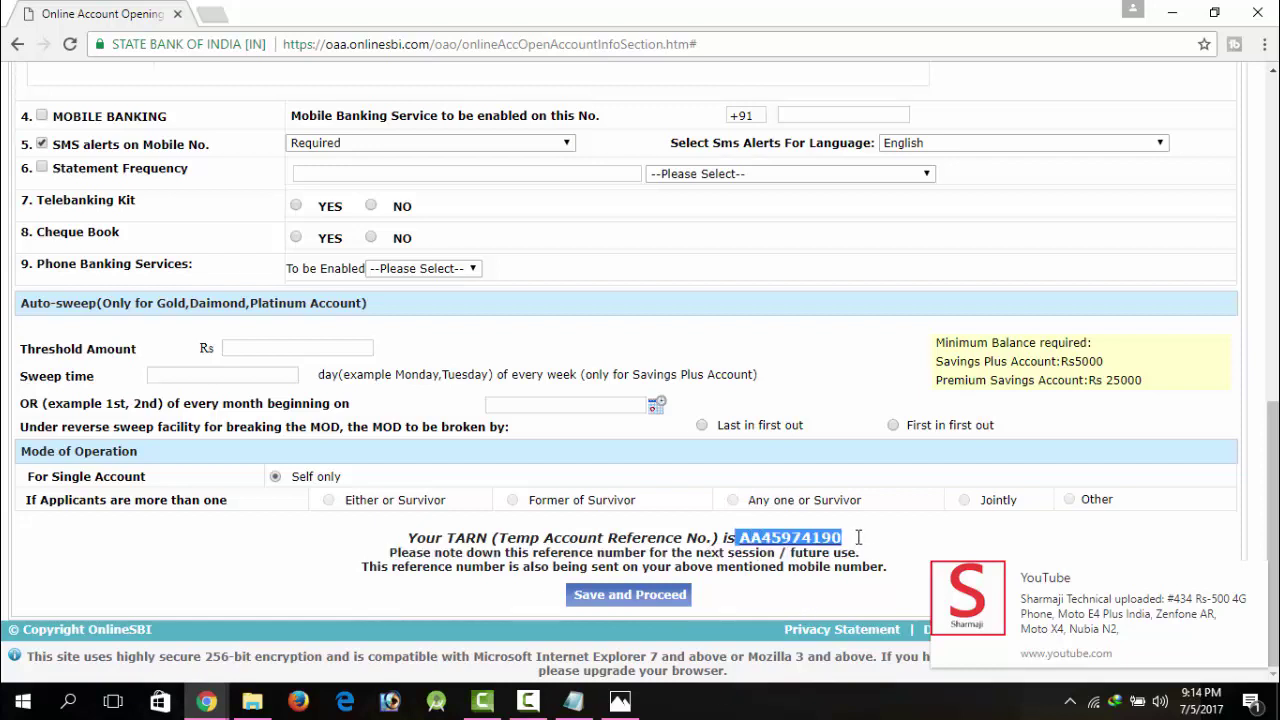
click(573, 701)
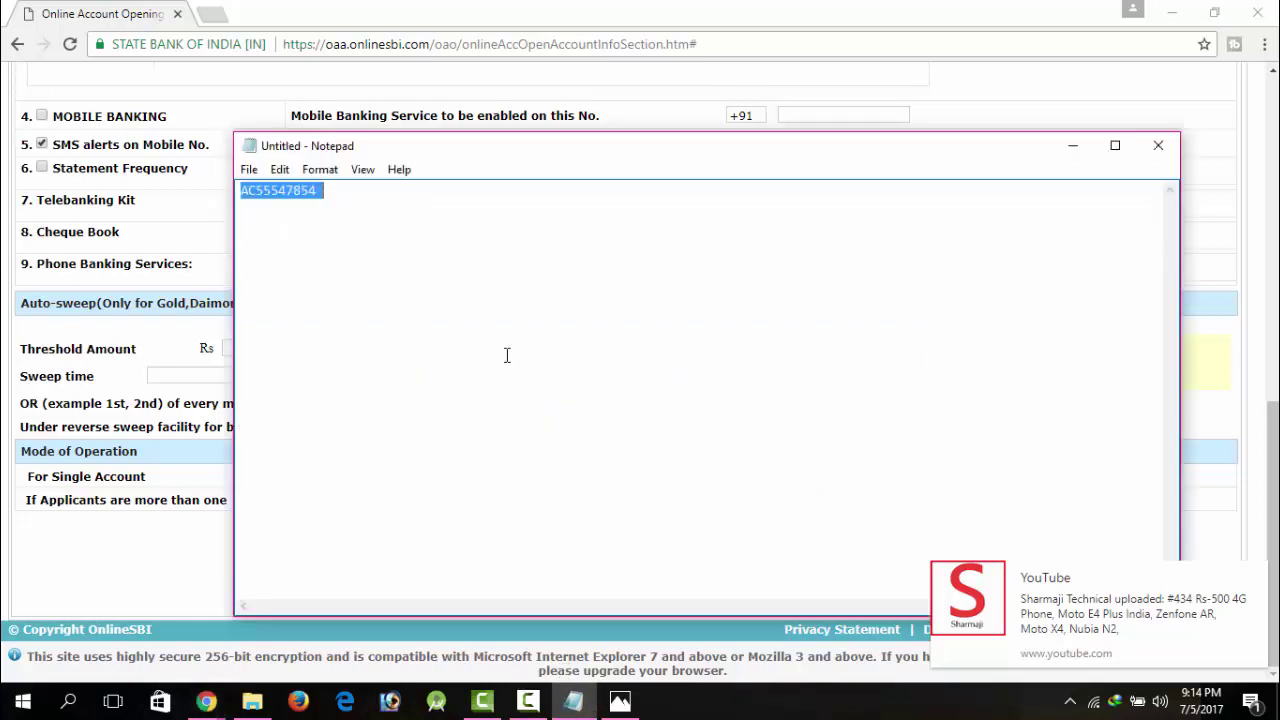
click(507, 355)
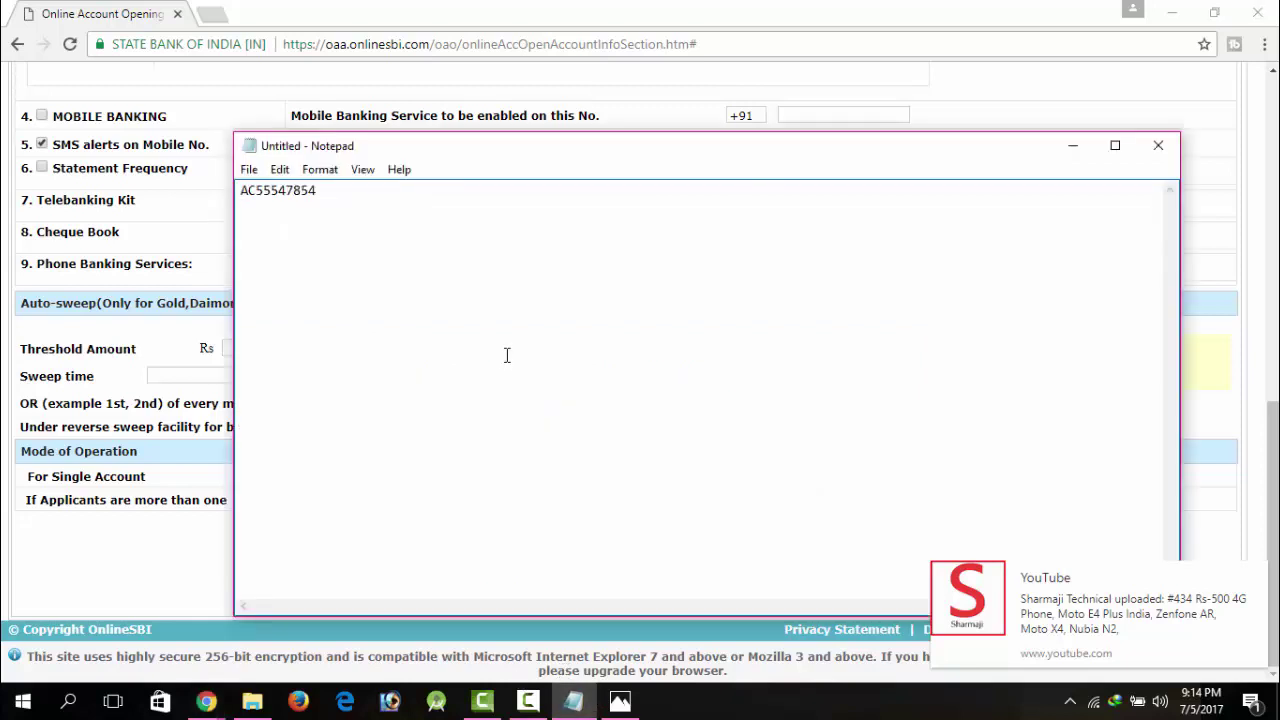
key(Return)
key(ctrl+v)
click(1072, 146)
click(652, 596)
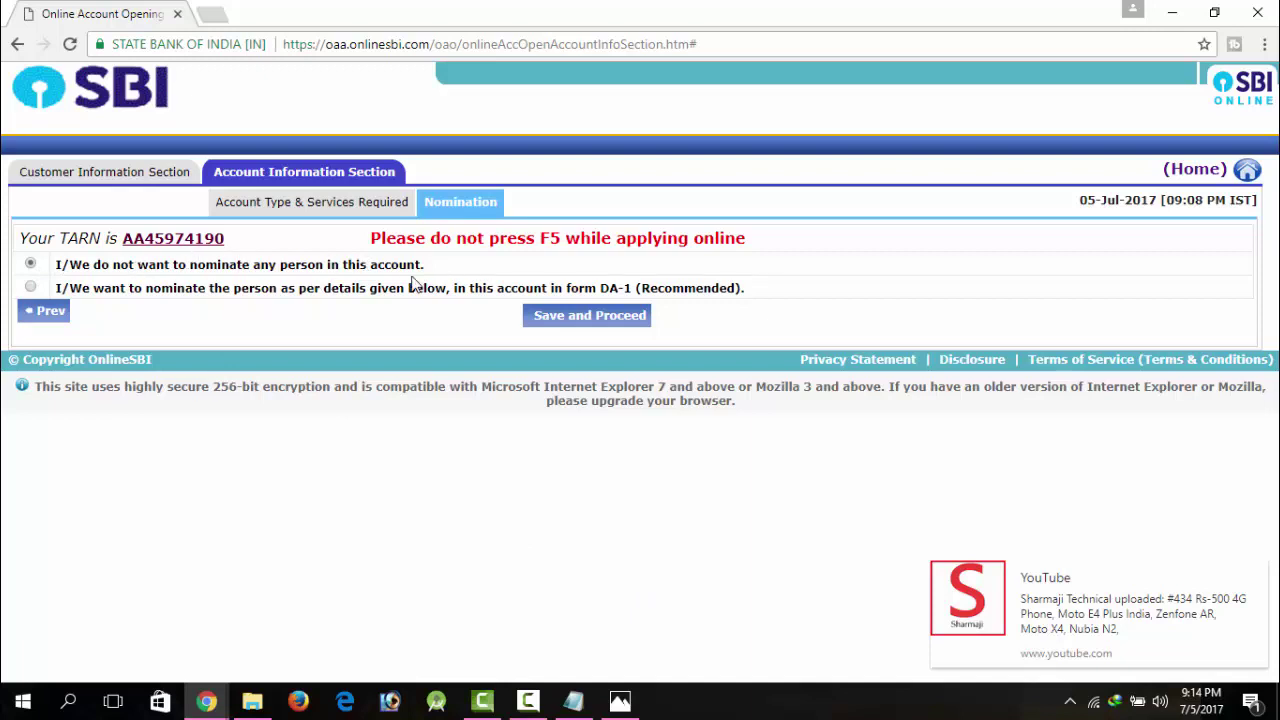
Step: Select 'I/We do not want to nominate', save, submit the application and acknowledge the confirmation
click(31, 288)
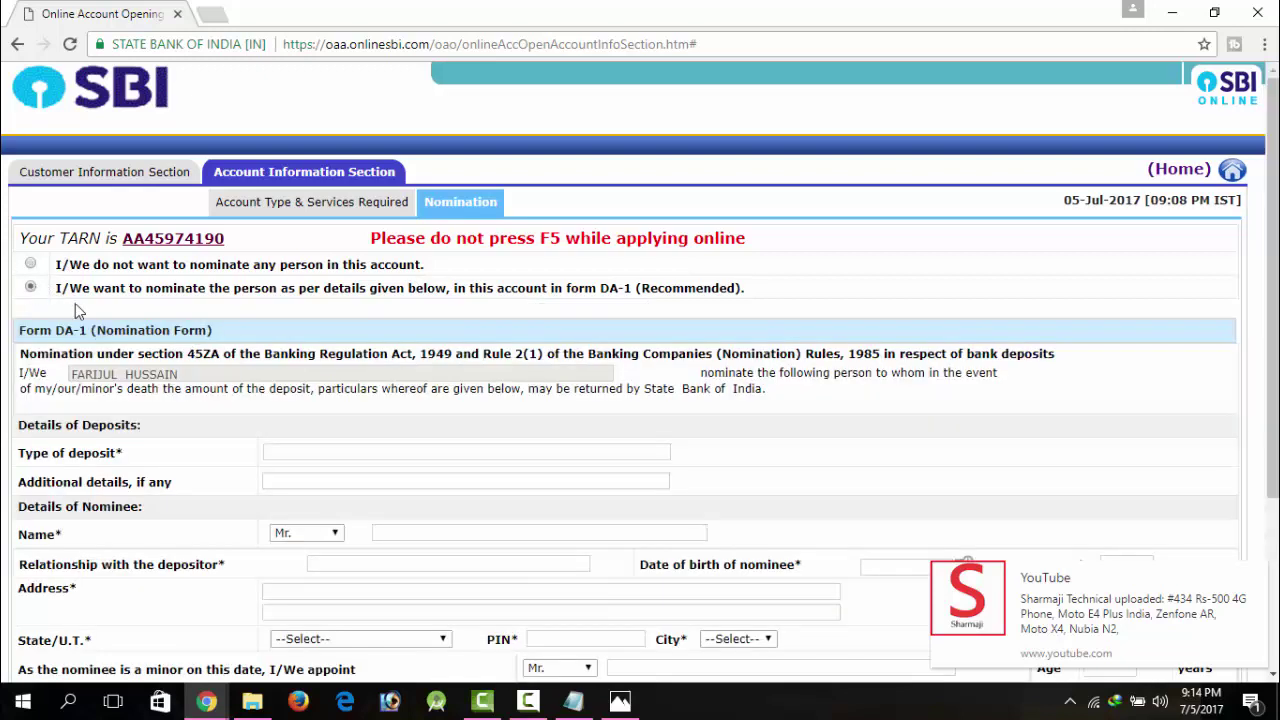
click(31, 265)
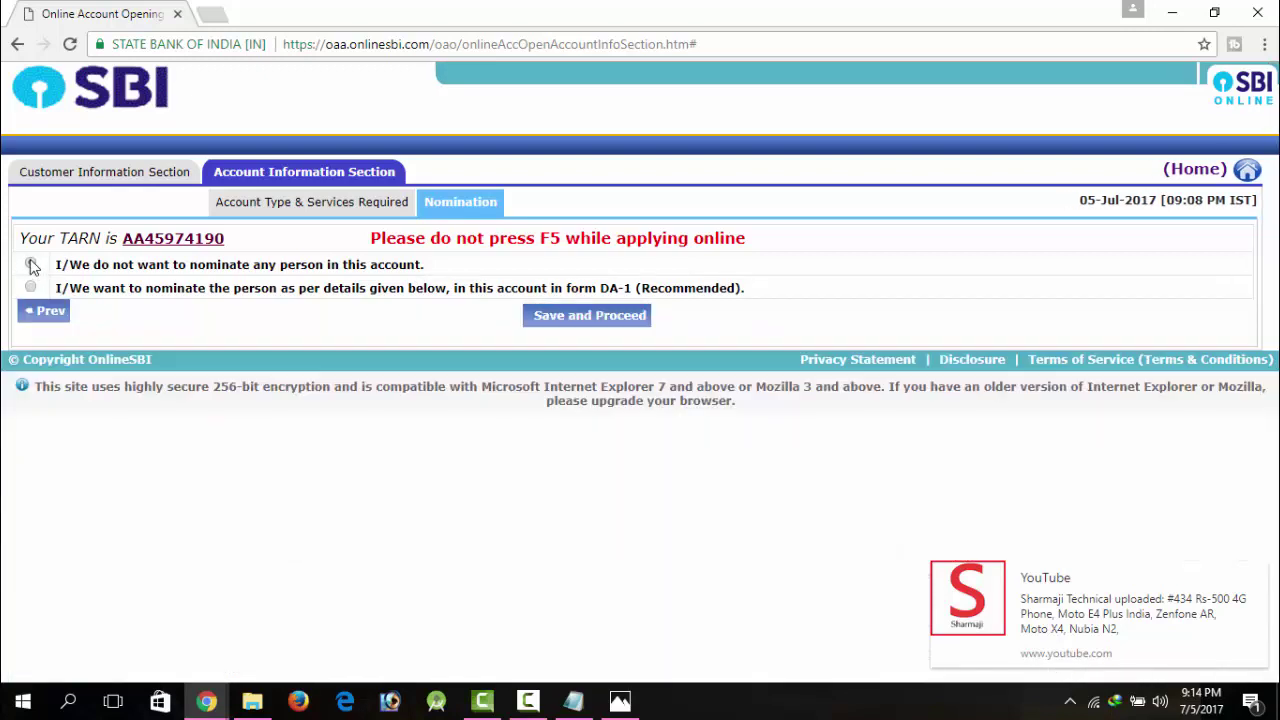
click(551, 318)
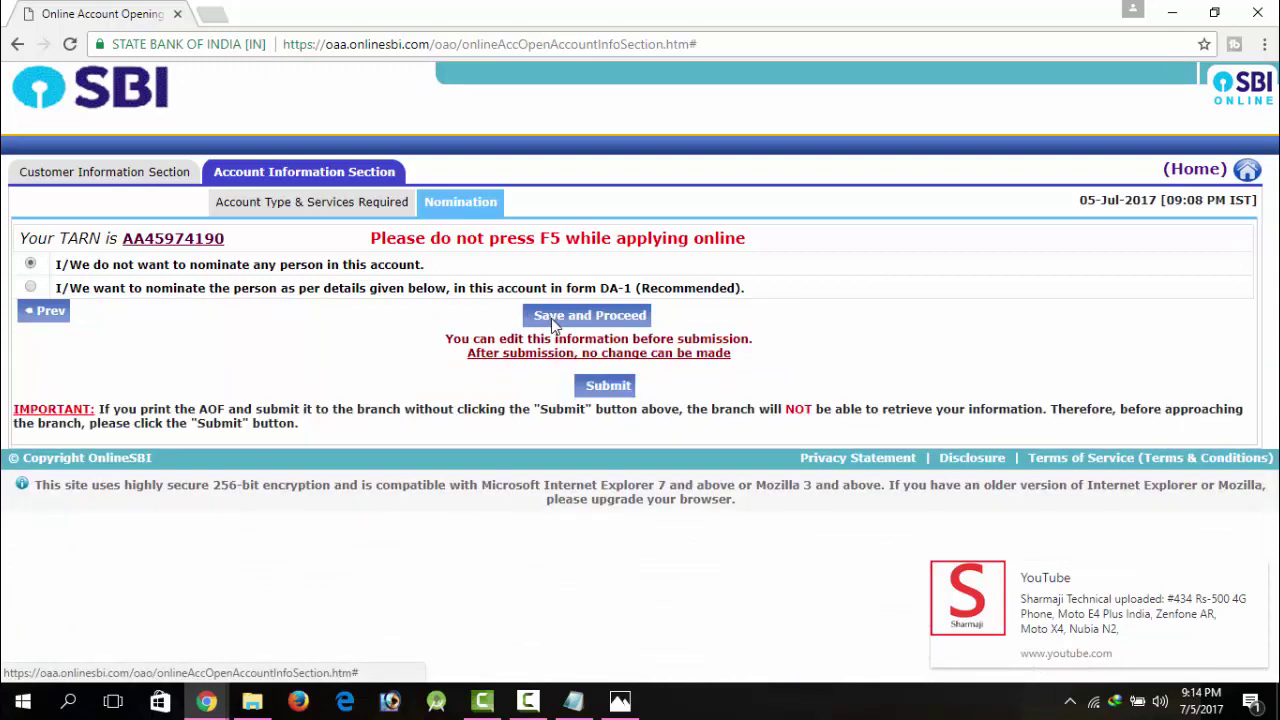
click(614, 388)
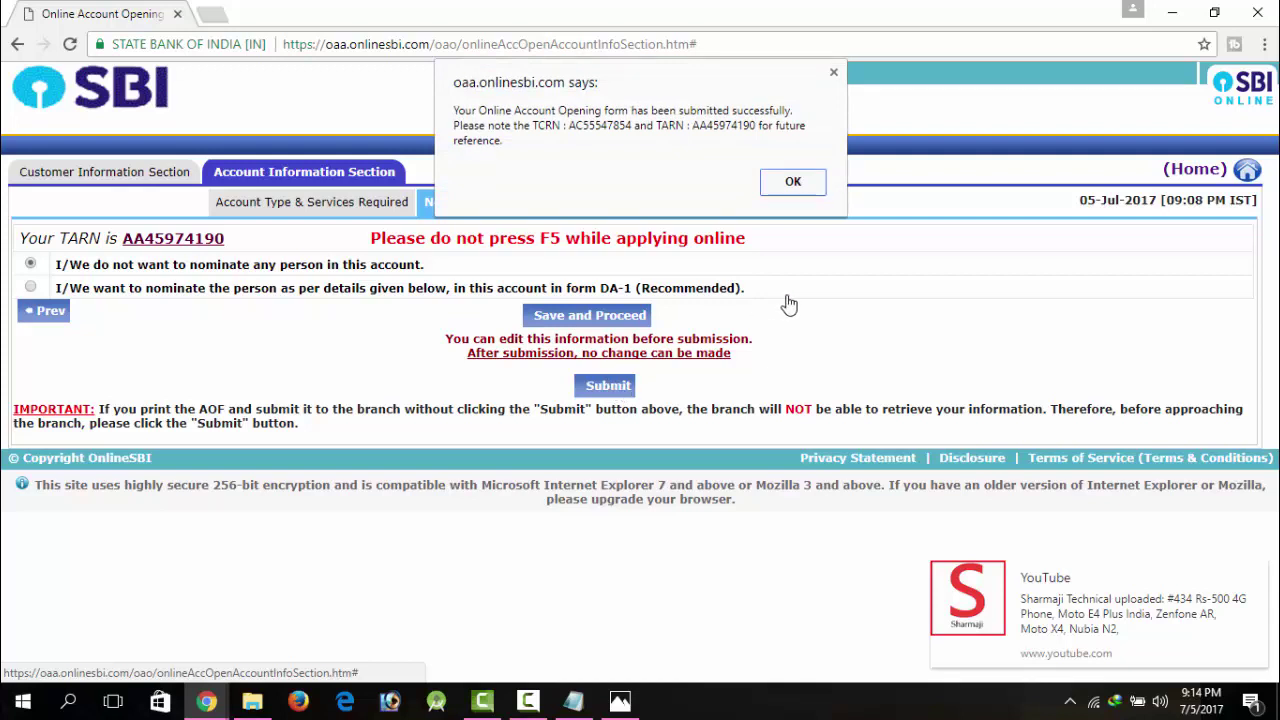
click(795, 186)
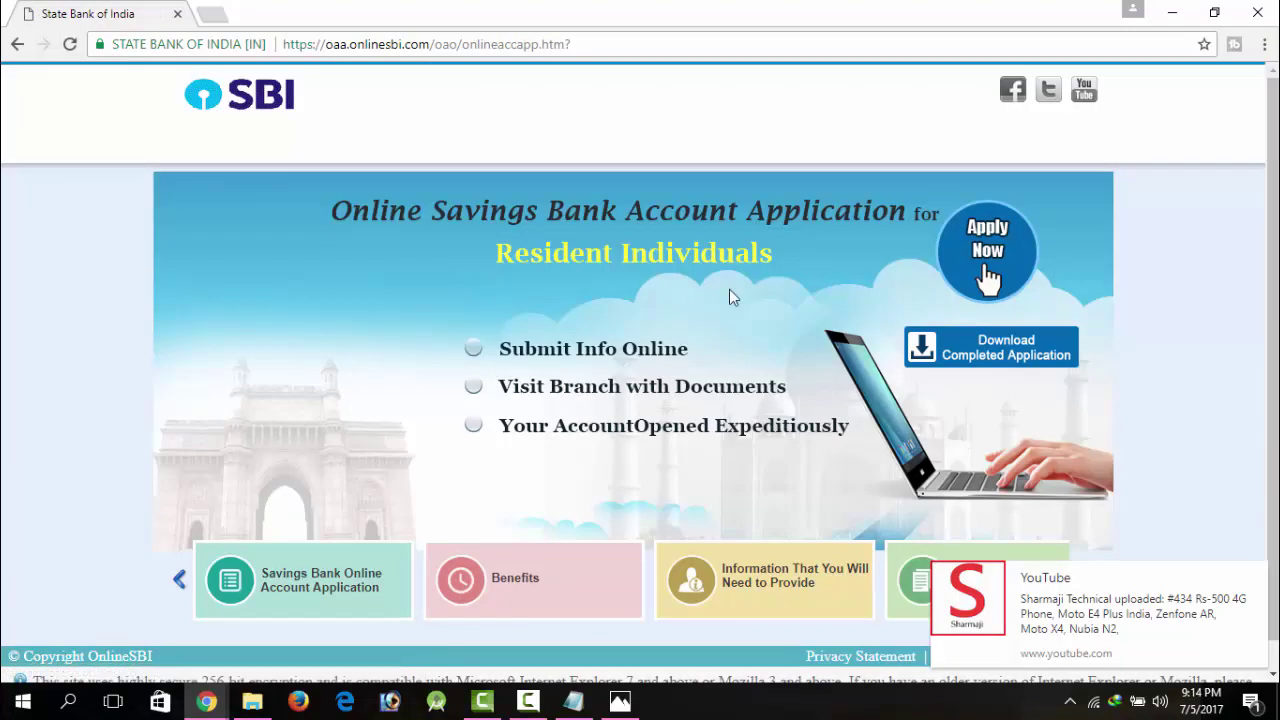
Step: Open the Download Completed Application form, paste the TARN, and pick the applicant's date of birth from the calendar
click(1025, 348)
click(776, 437)
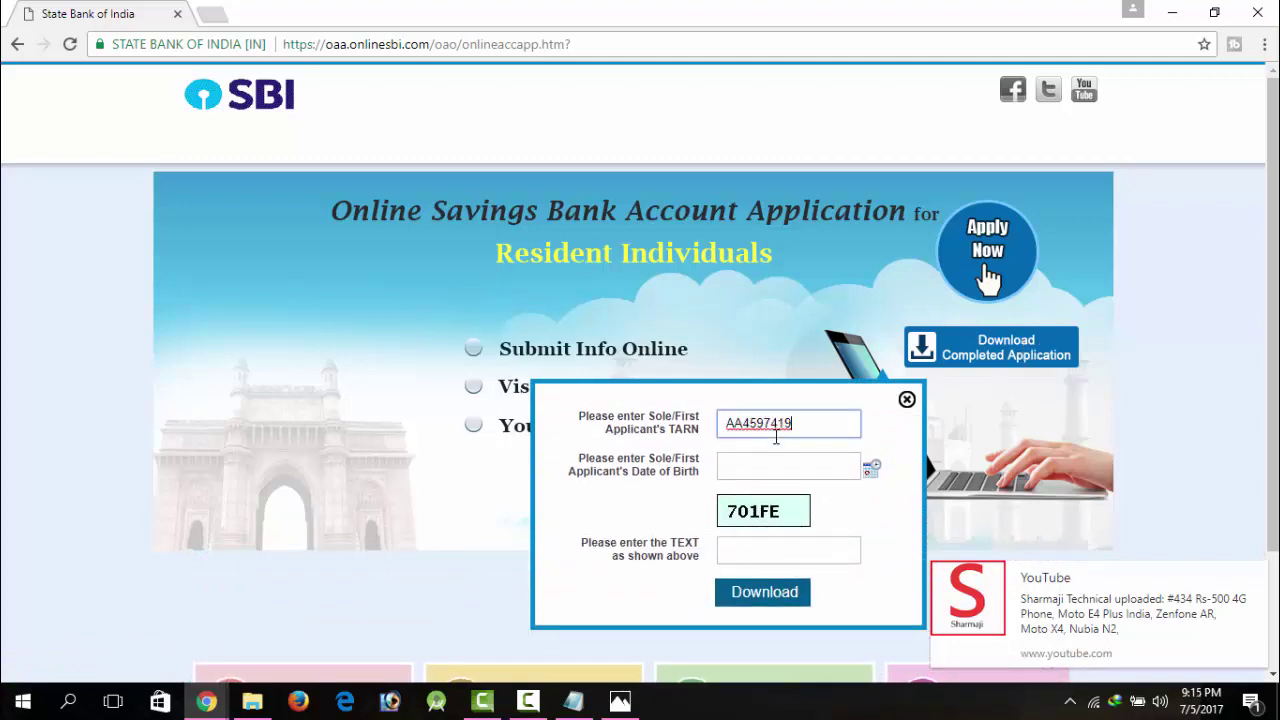
click(774, 466)
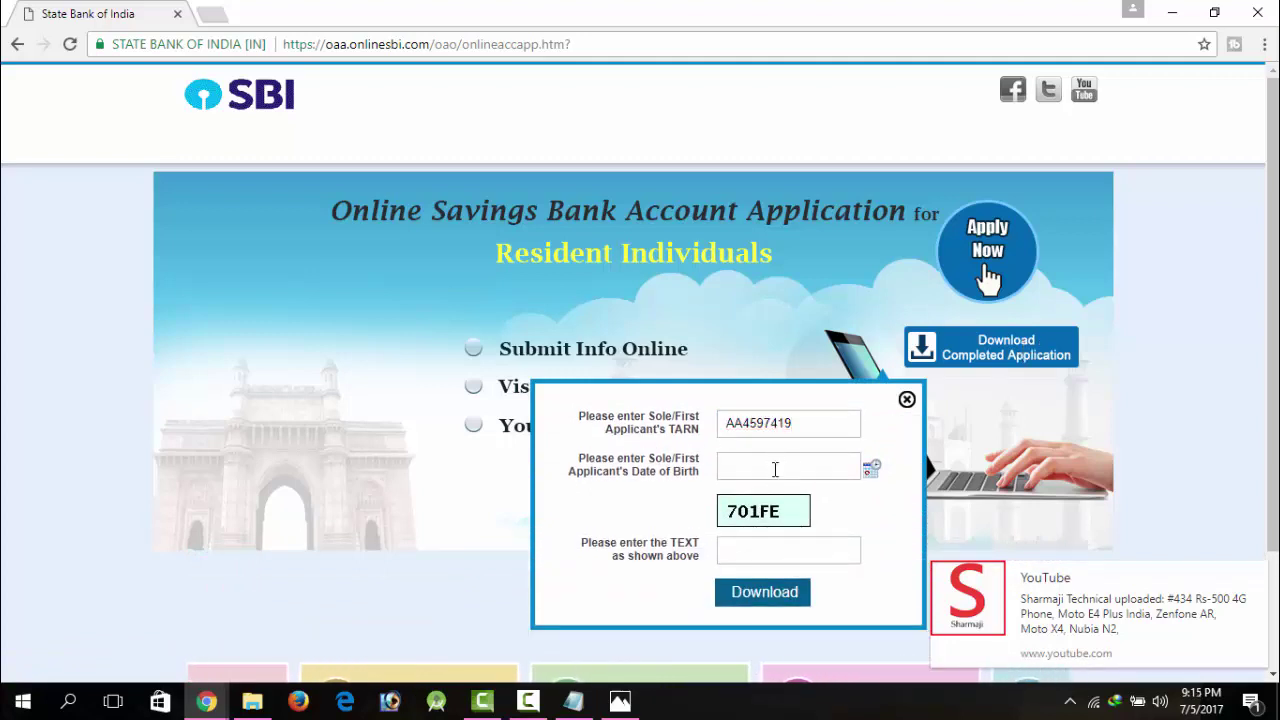
click(871, 468)
click(832, 499)
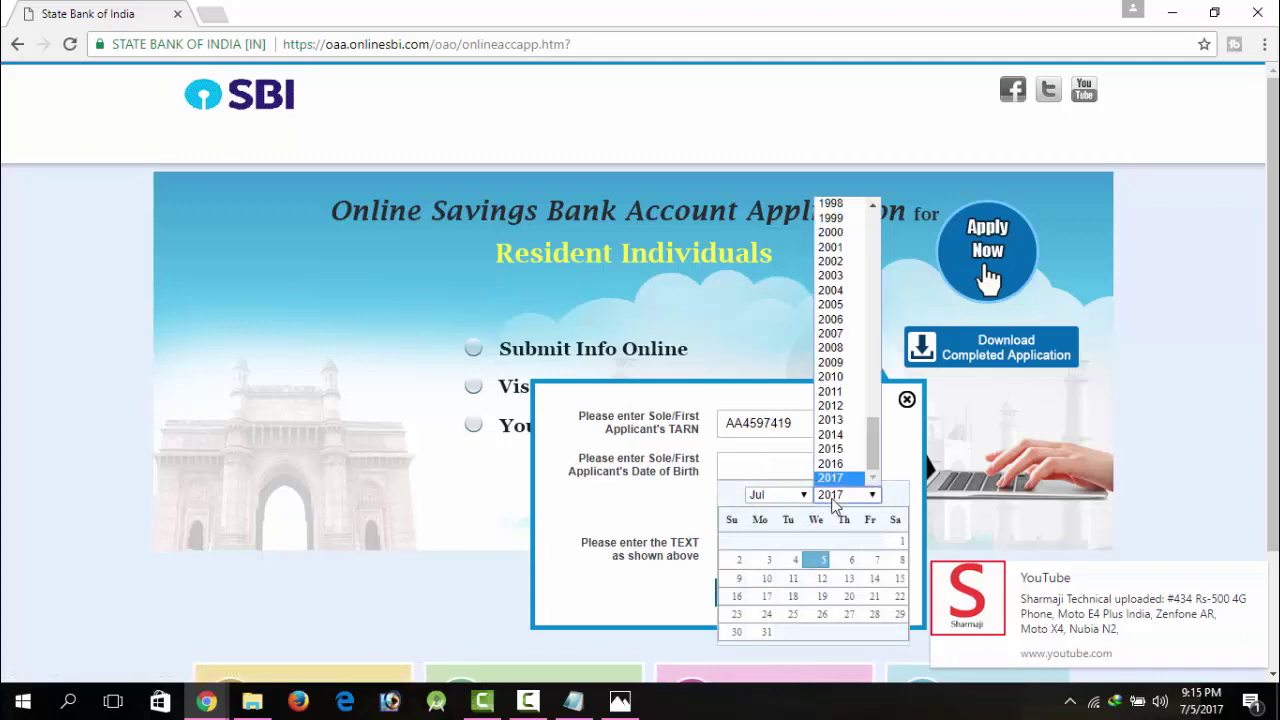
scroll(851, 240, up, 2)
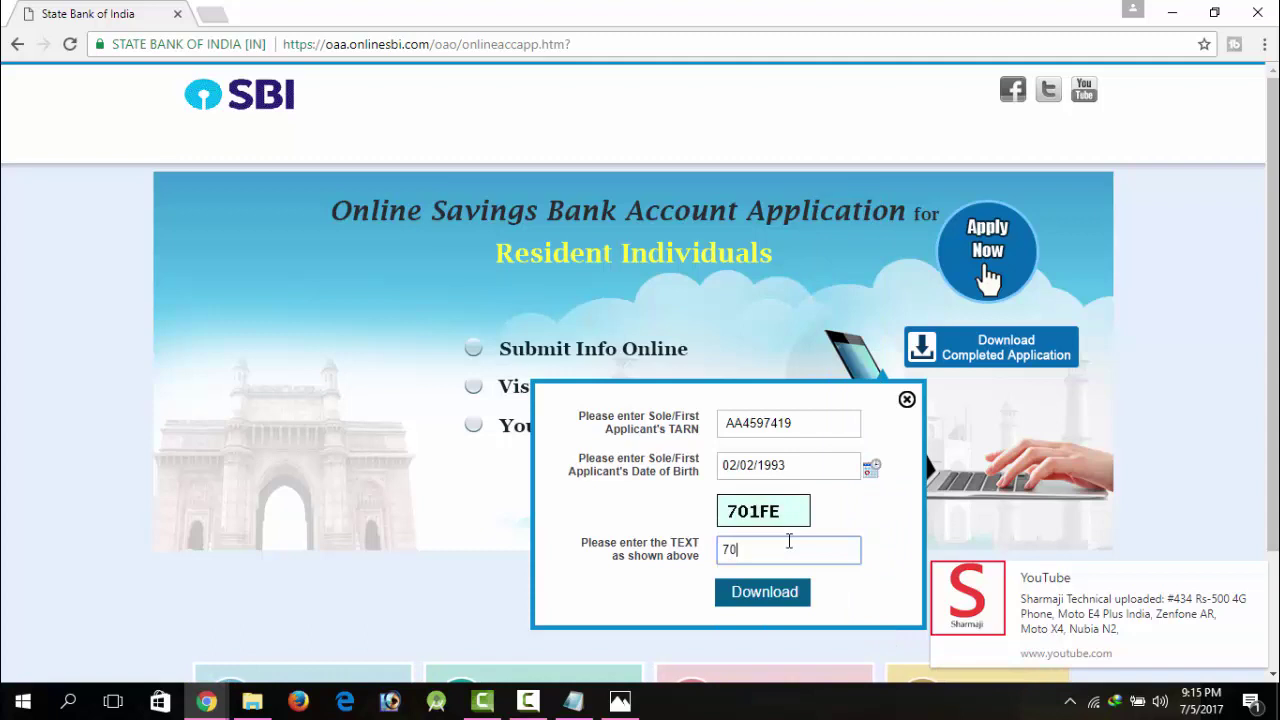
Step: Enter the captcha, request the download, and dismiss the invalid TARN/date of birth warning
click(789, 541)
text(701FE)
click(795, 592)
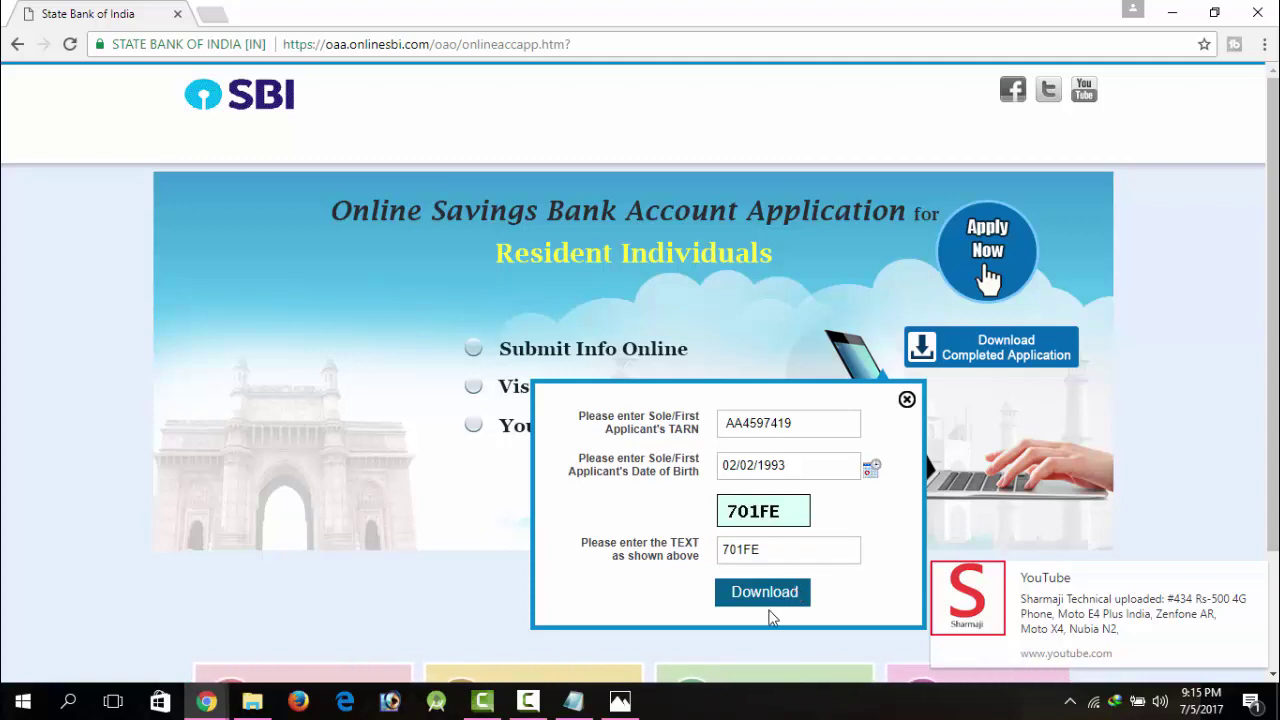
click(785, 594)
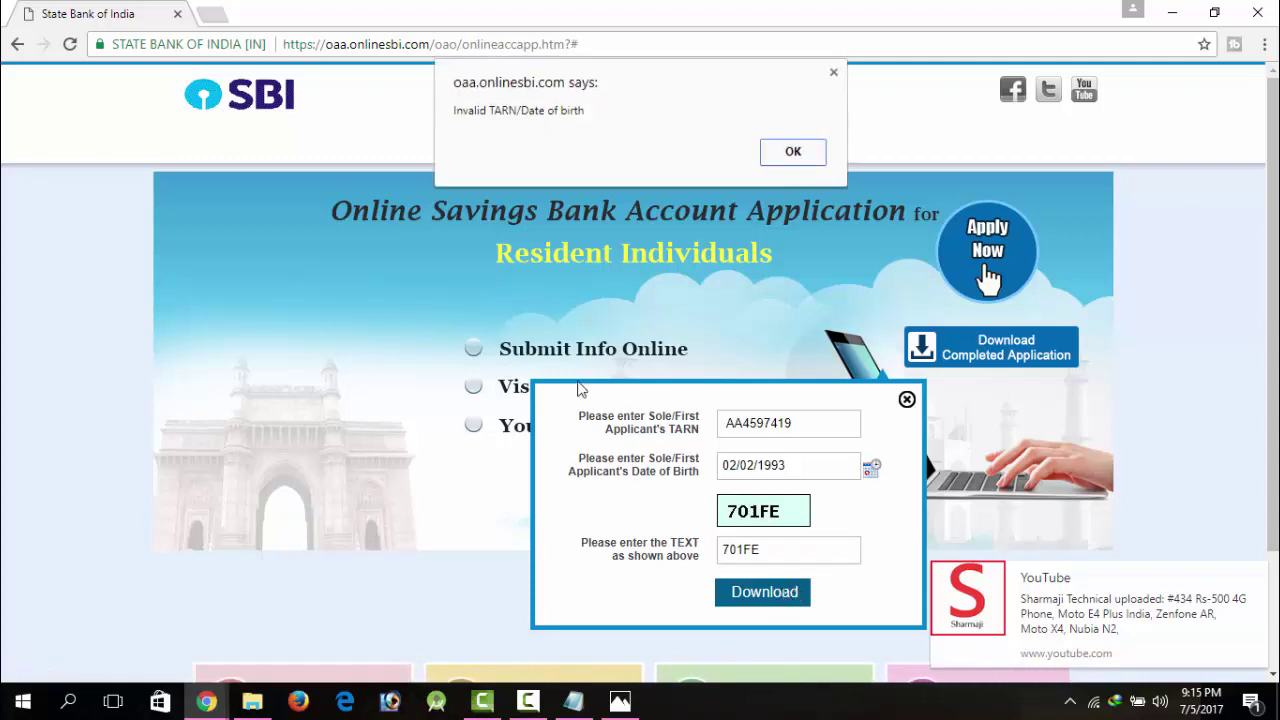
click(797, 157)
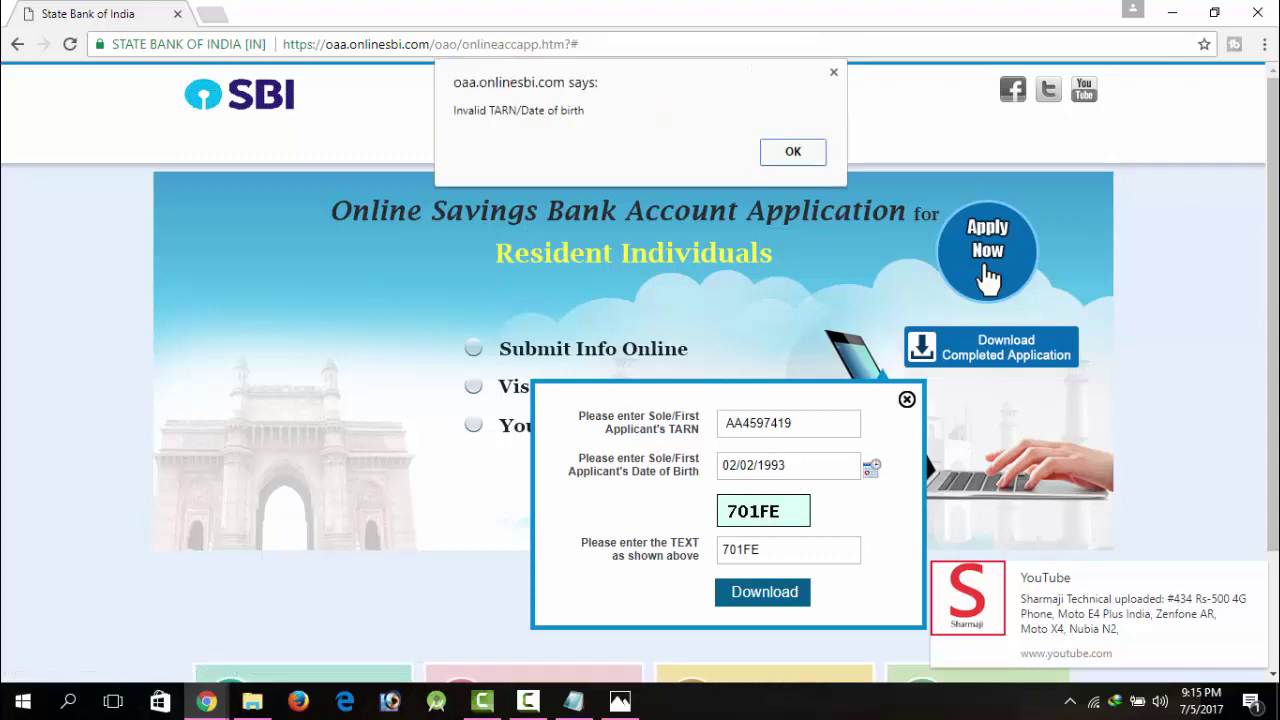
click(808, 158)
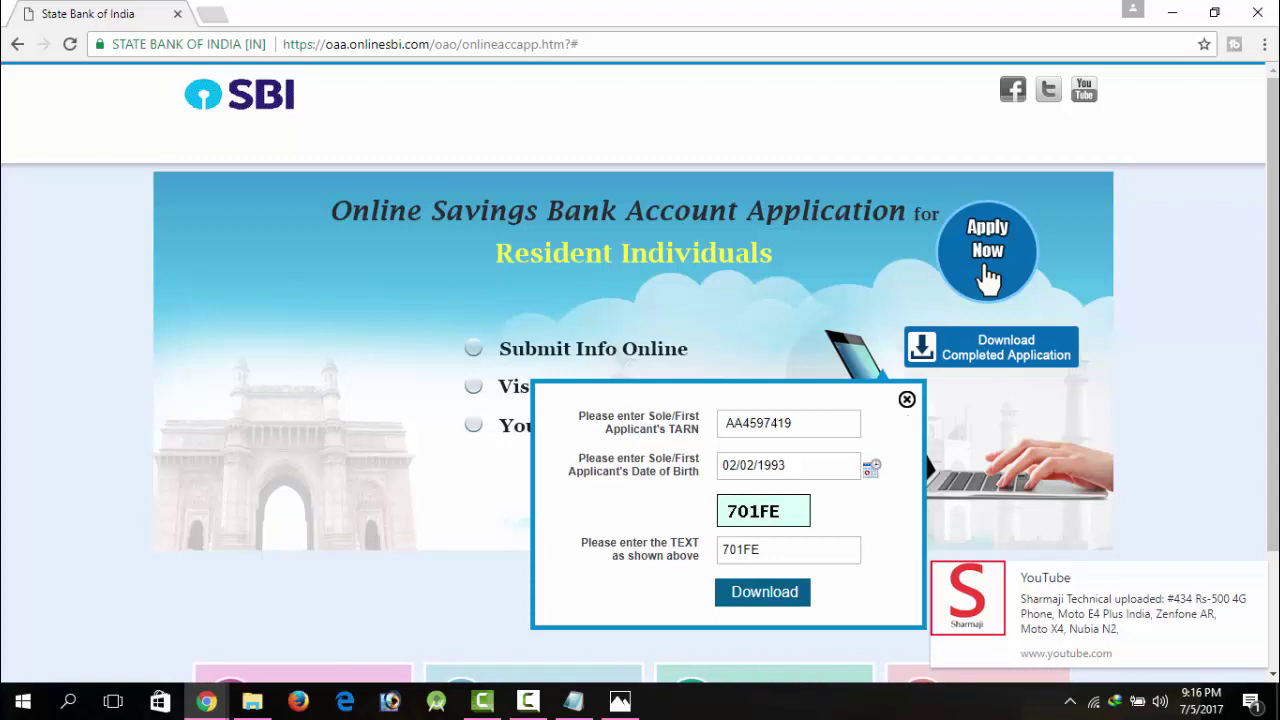
click(516, 706)
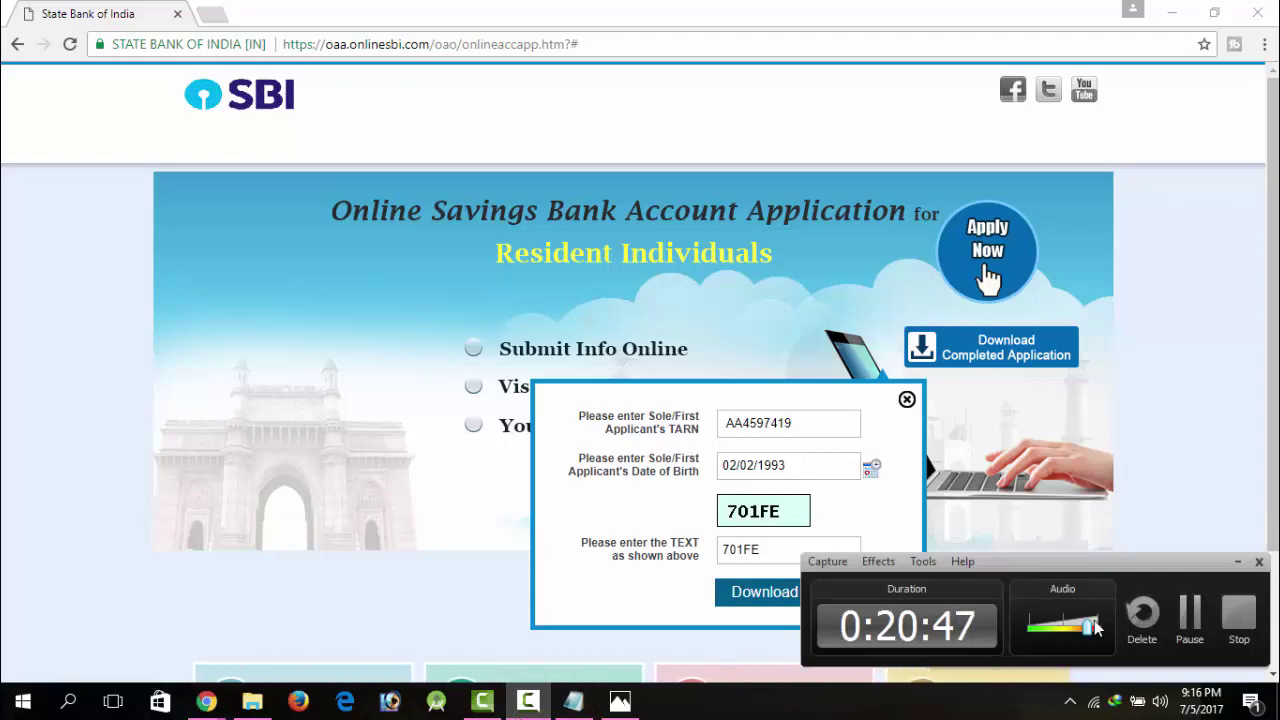